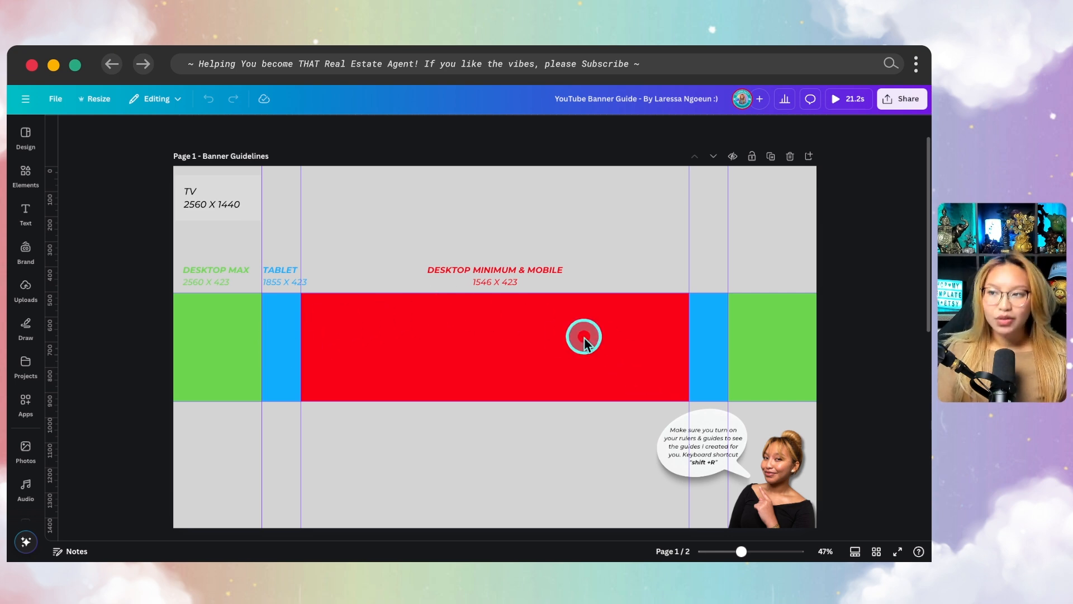
Examine the screen-size zones on the Banner Guidelines page and check the design's dimensions in the file details
mouse_move(712, 288)
left_mouse_down()
mouse_move(488, 279)
mouse_move(279, 290)
mouse_move(259, 371)
mouse_move(460, 413)
left_mouse_up()
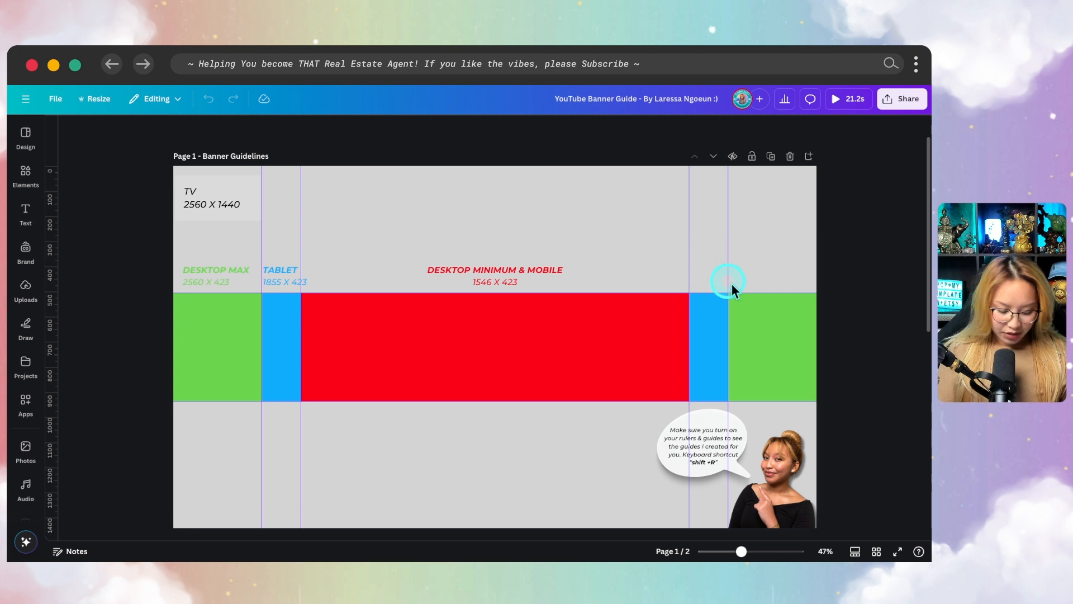
mouse_move(828, 286)
left_mouse_down()
mouse_move(251, 289)
mouse_move(206, 300)
left_mouse_up()
mouse_move(292, 405)
left_mouse_down()
mouse_move(793, 398)
mouse_move(824, 382)
mouse_move(838, 319)
mouse_move(811, 286)
left_mouse_up()
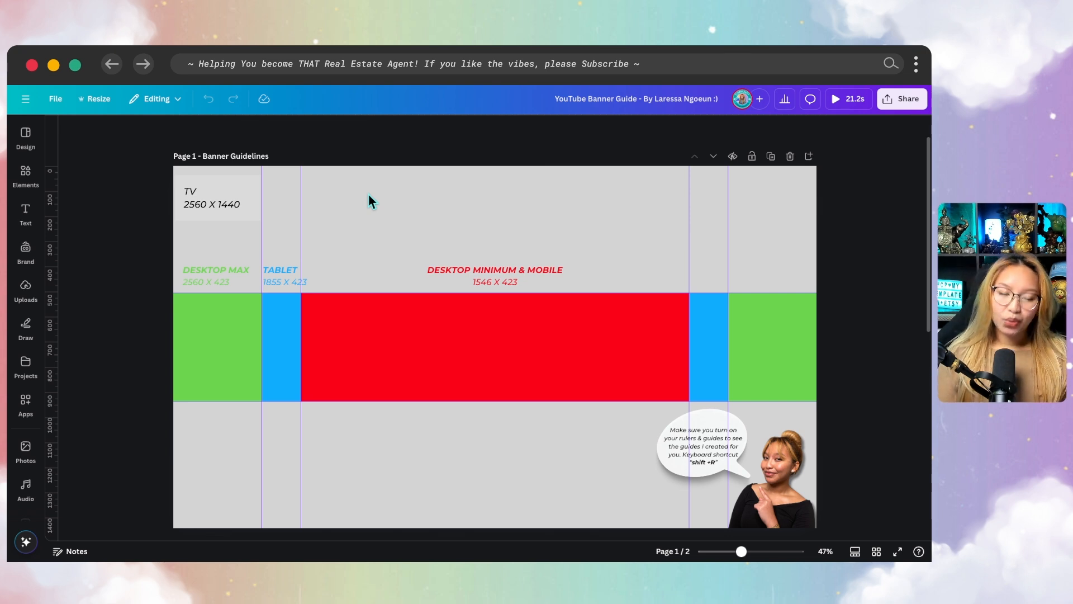
scroll(367, 193, "down", 1)
left_click(416, 188)
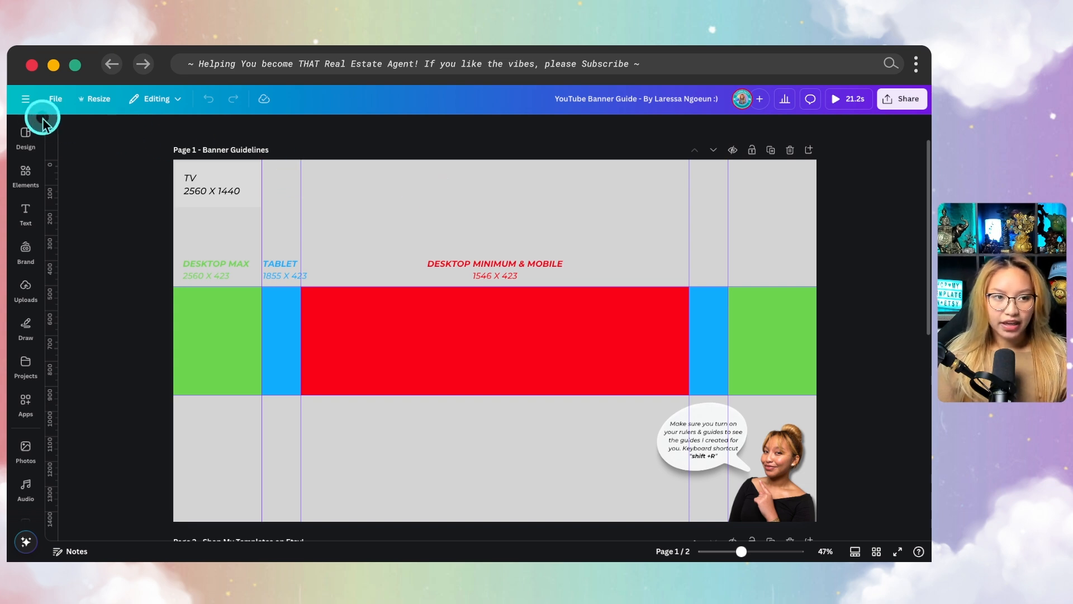
left_click(60, 105)
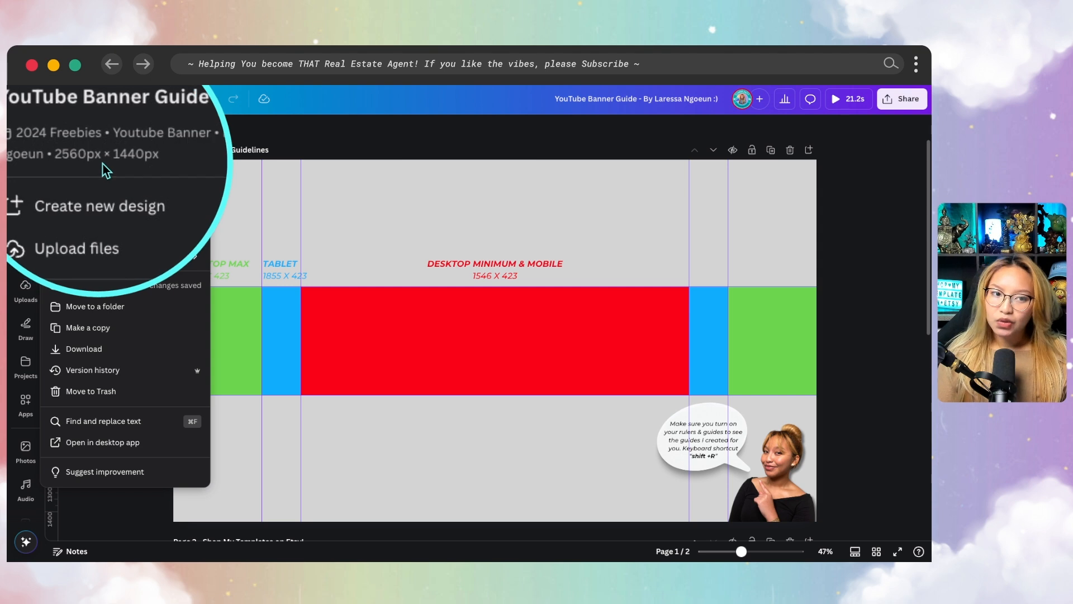
left_click(431, 199)
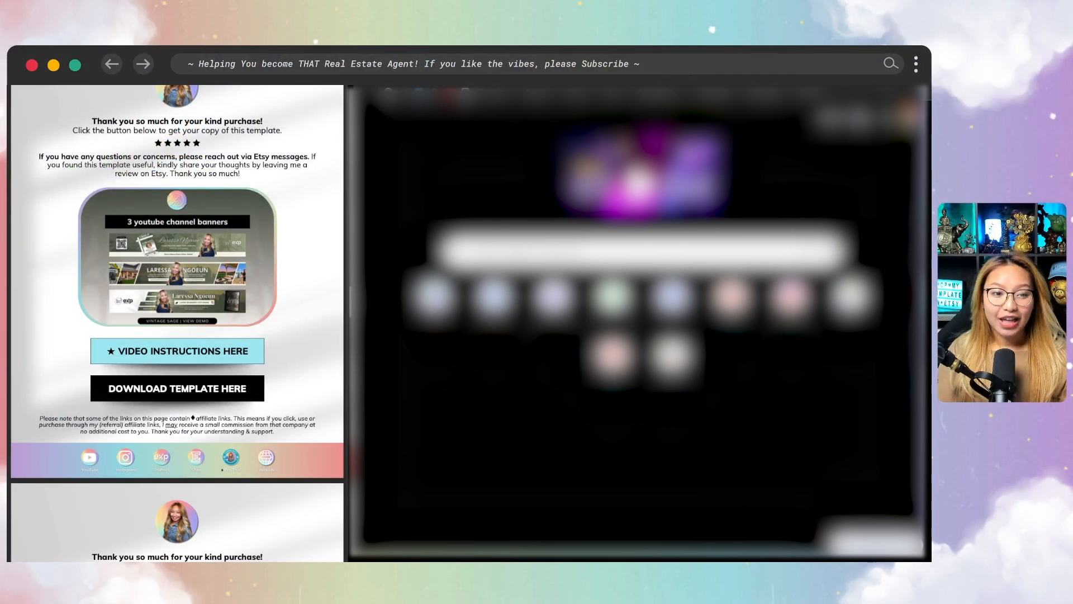
Browse the PDF's banner colour sets and open the template download link for the Vintage Sage set
scroll(290, 403, "down", 3)
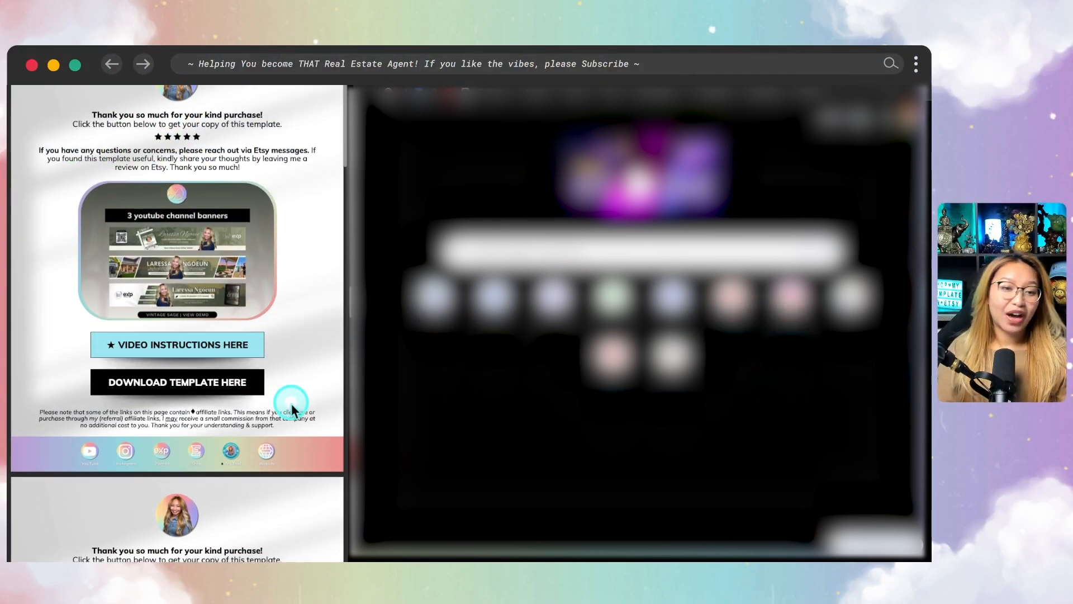
scroll(291, 404, "down", 15)
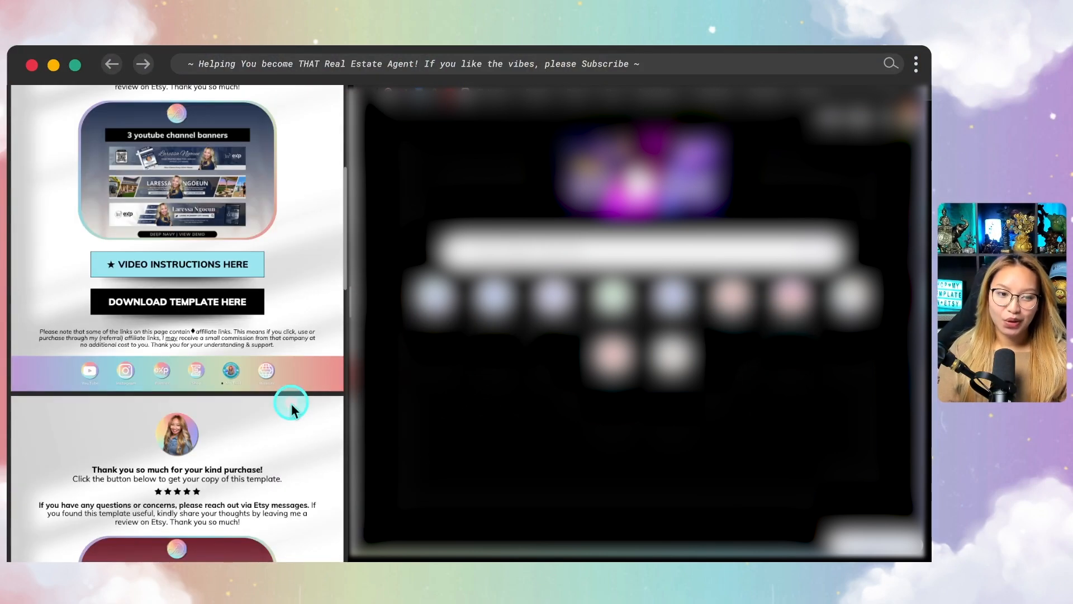
scroll(291, 404, "down", 15)
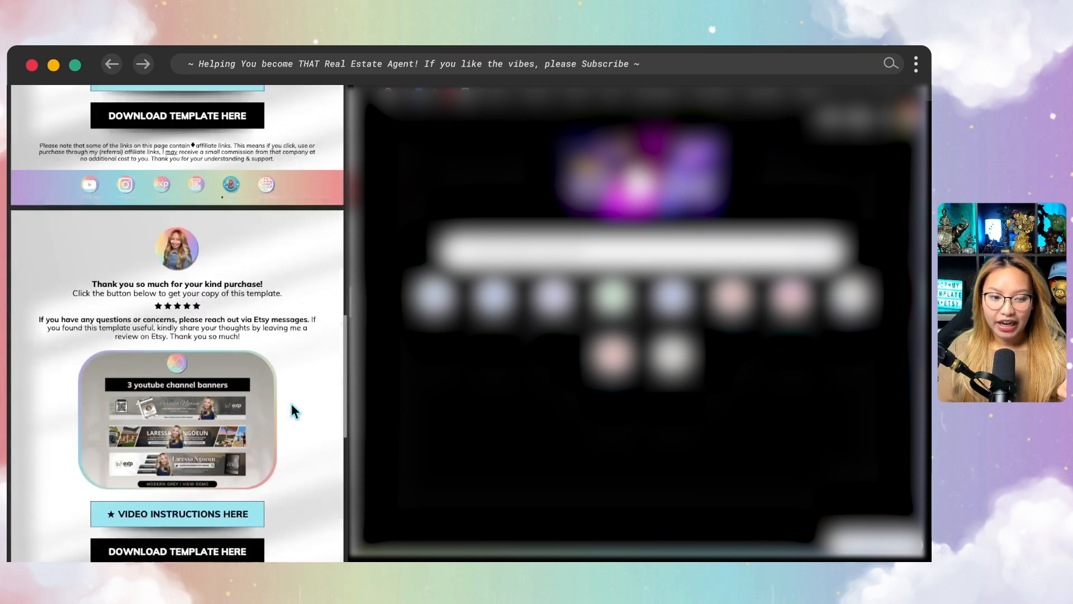
scroll(291, 405, "down", 15)
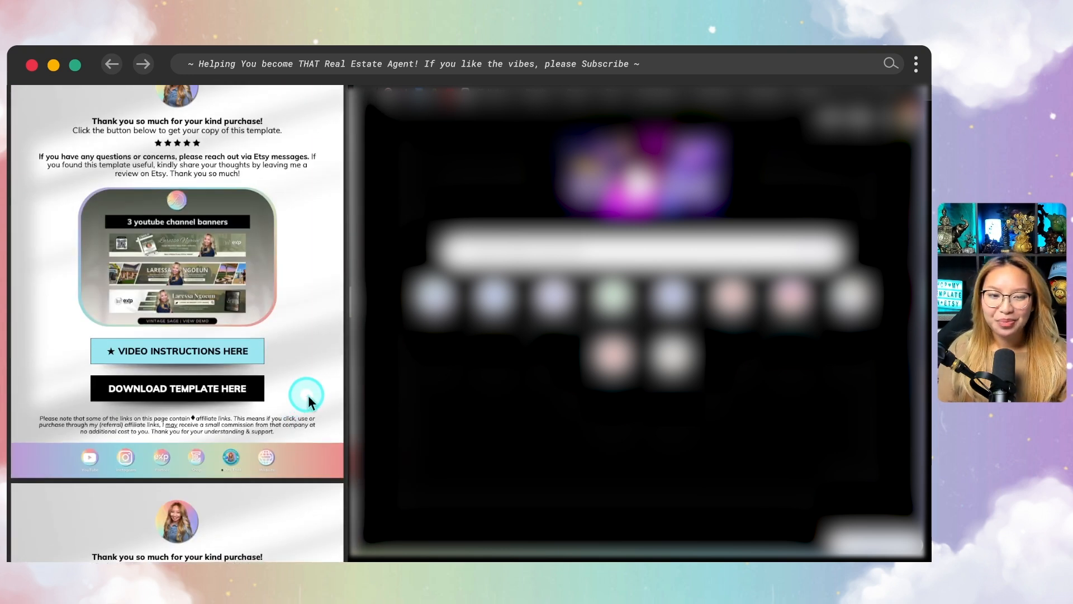
right_click(199, 392)
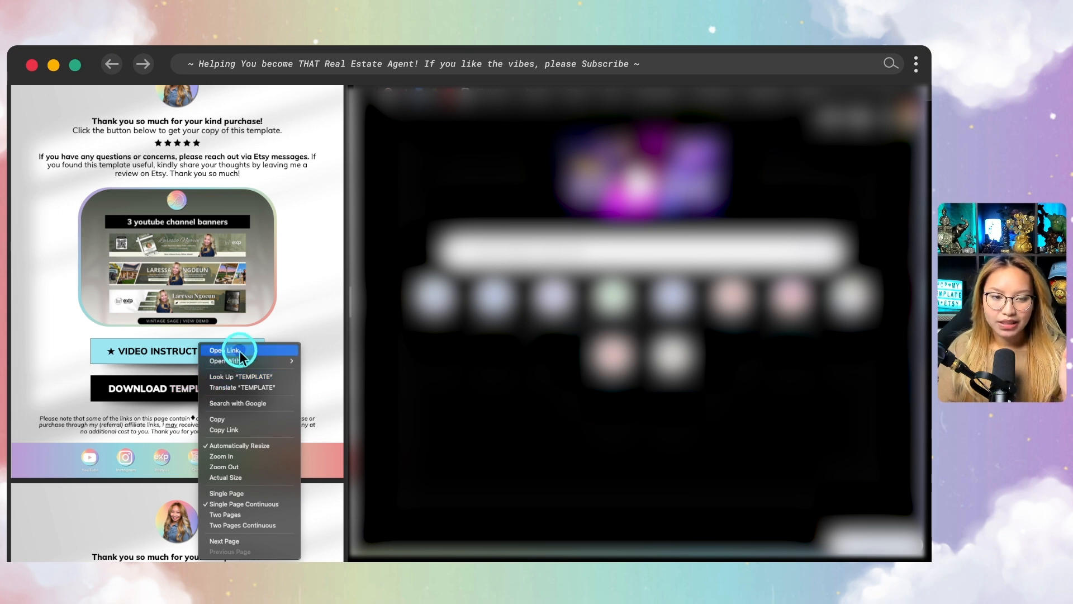
left_click(389, 355)
right_click(227, 391)
left_click(245, 350)
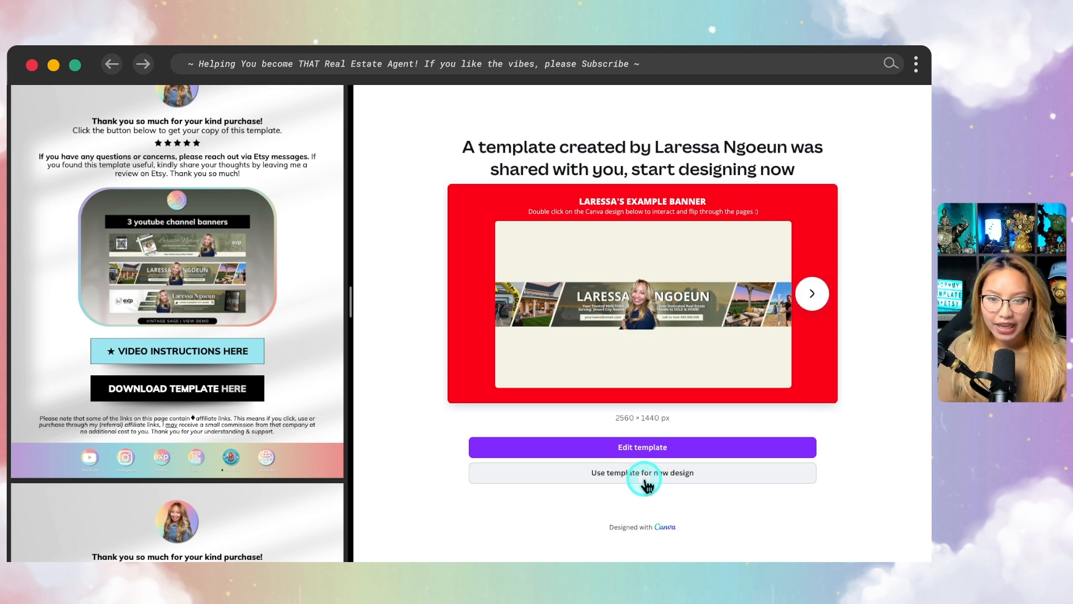
Create a new design from the shared Vintage Sage template and make its window full screen
left_click(644, 481)
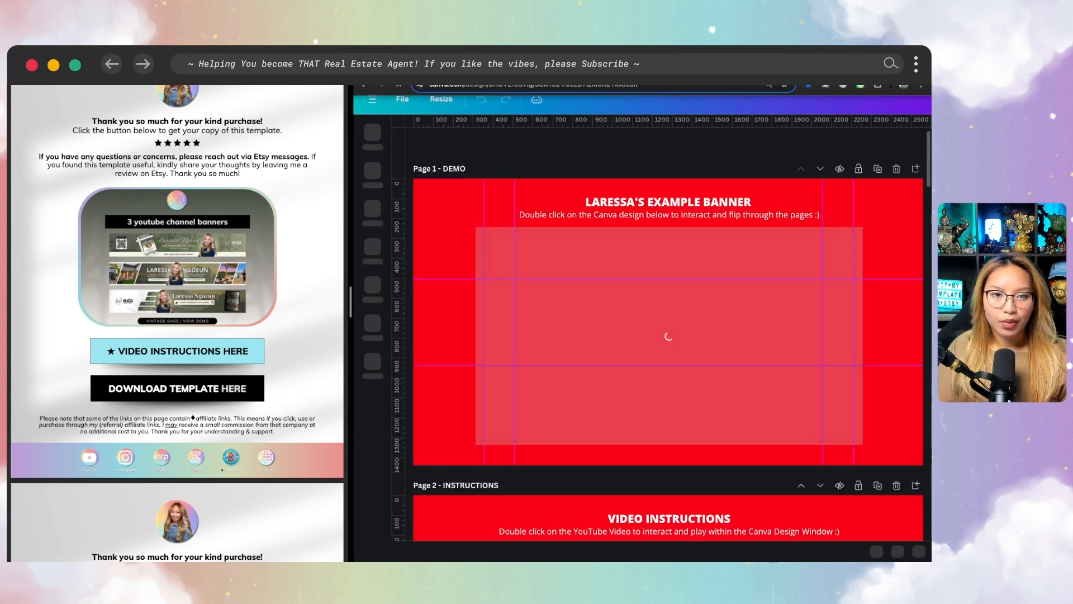
mouse_move(377, 67)
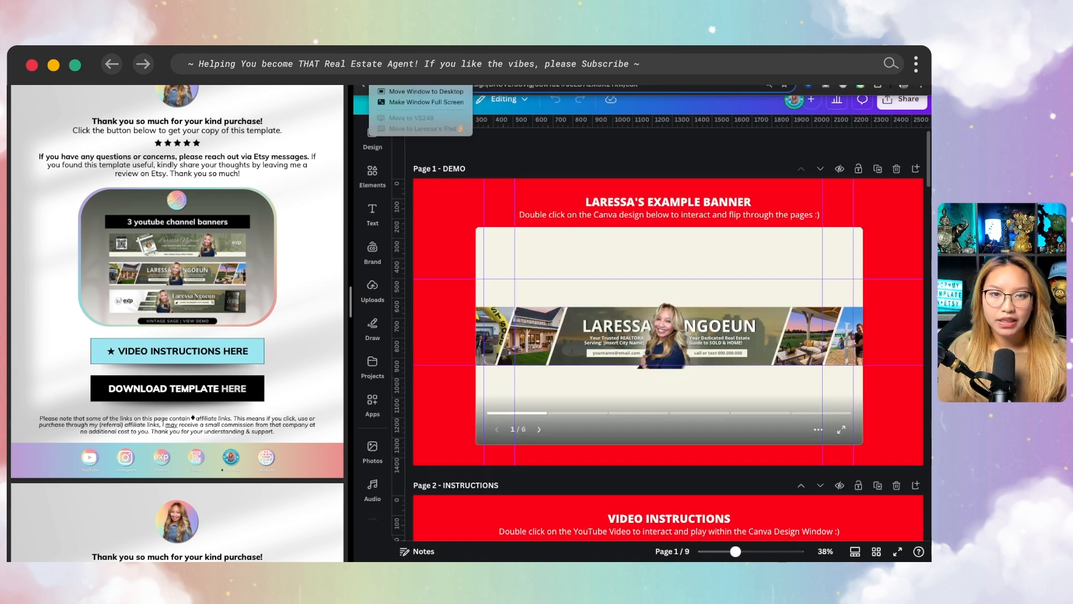
left_click(396, 107)
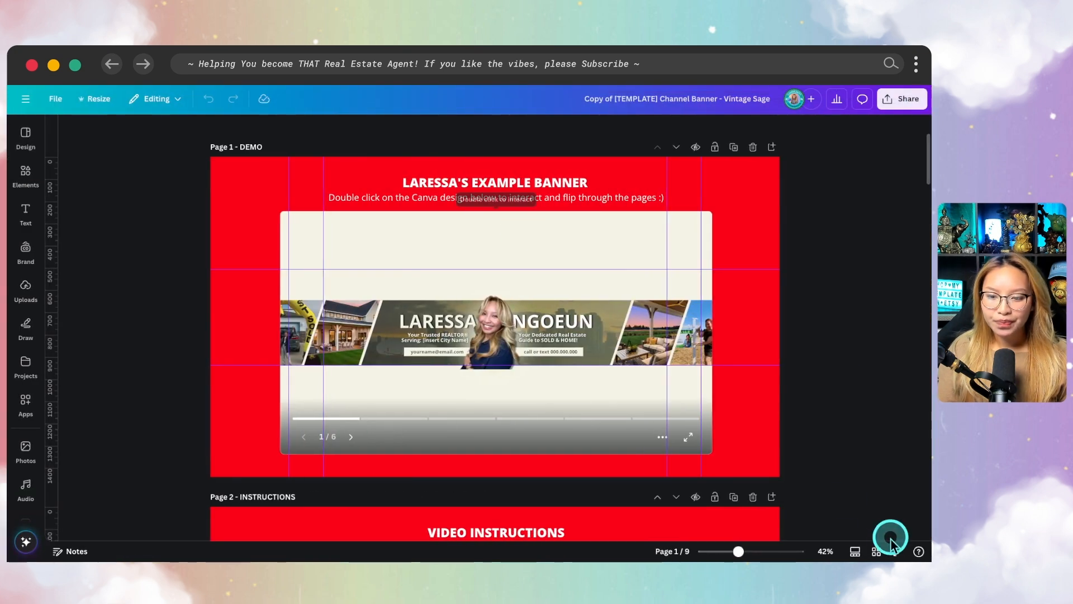
Show the page thumbnails and view the first three example banners of the embedded demo in full screen
left_click(853, 553)
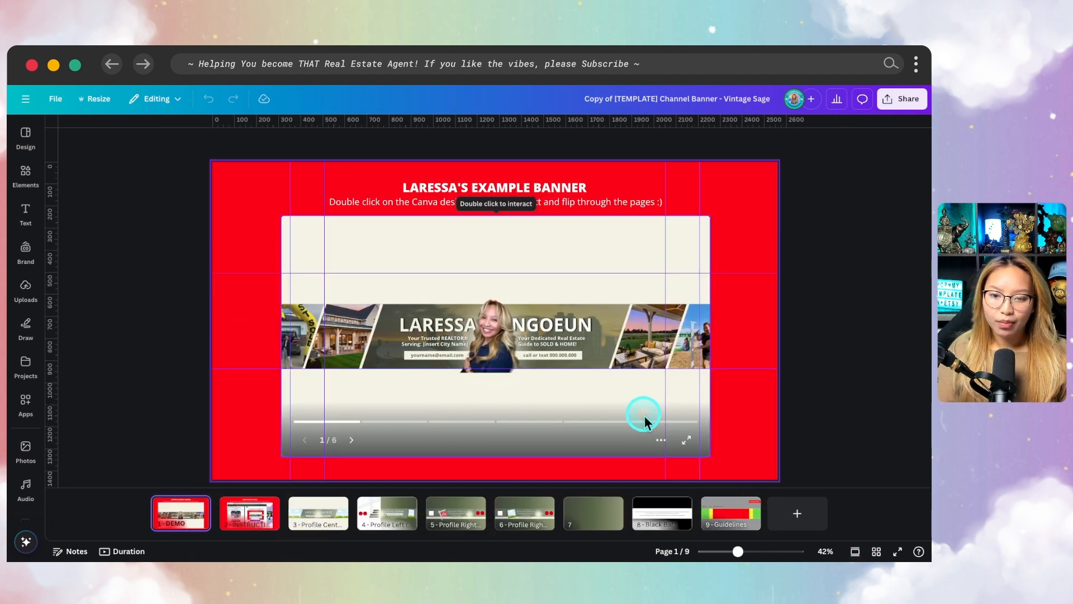
left_click(575, 364)
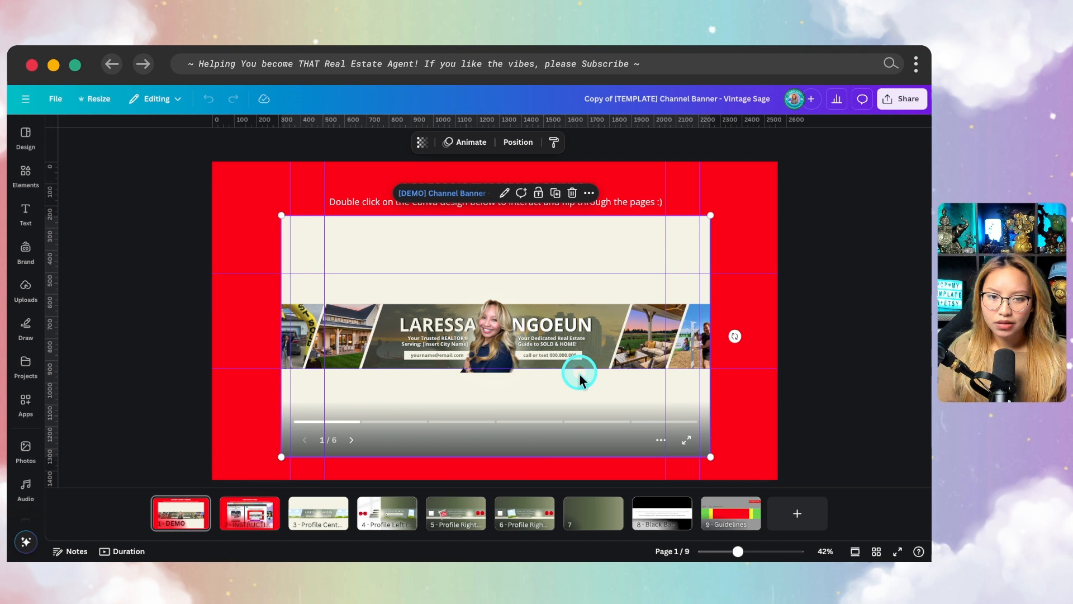
left_click(688, 438)
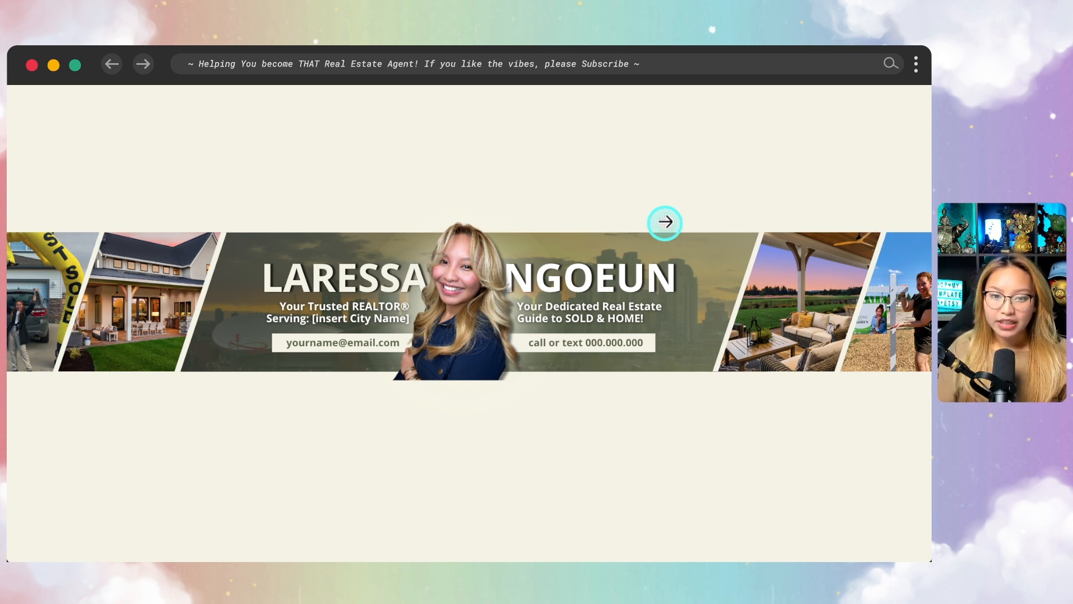
left_click(665, 221)
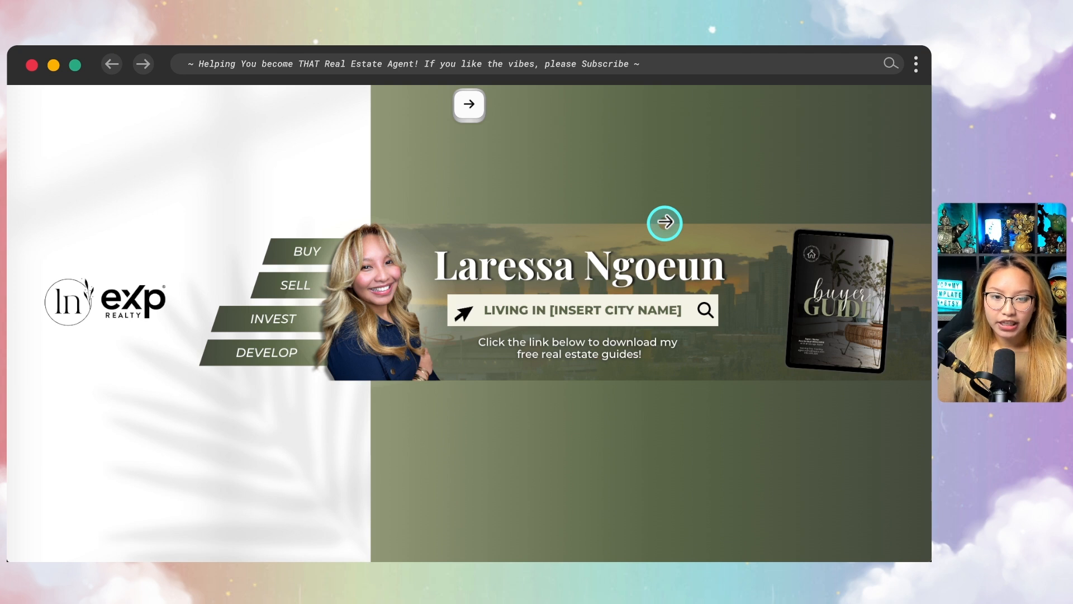
left_click(665, 222)
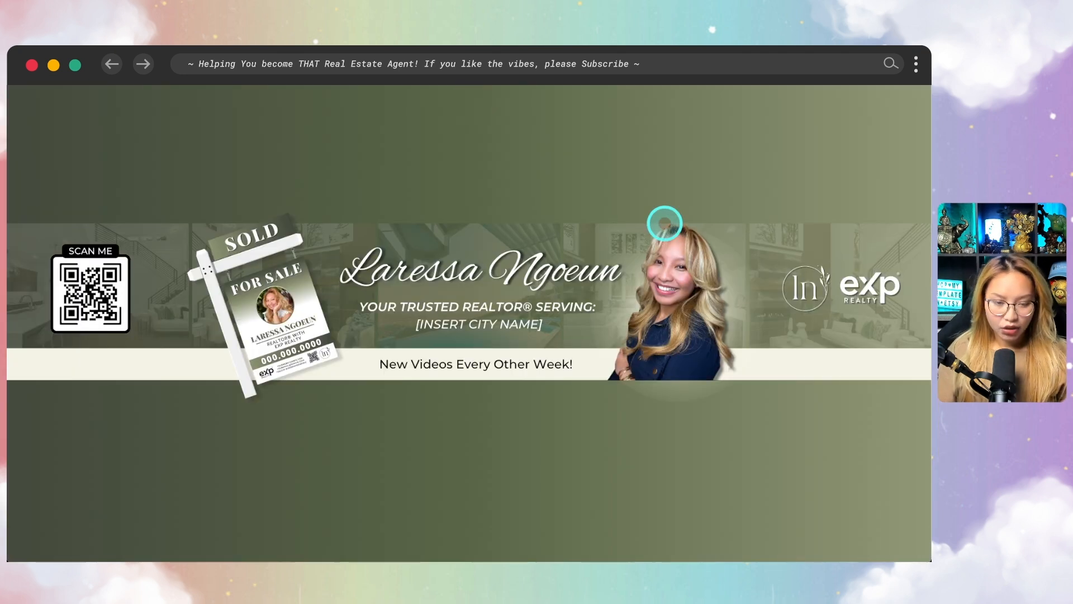
key("Escape")
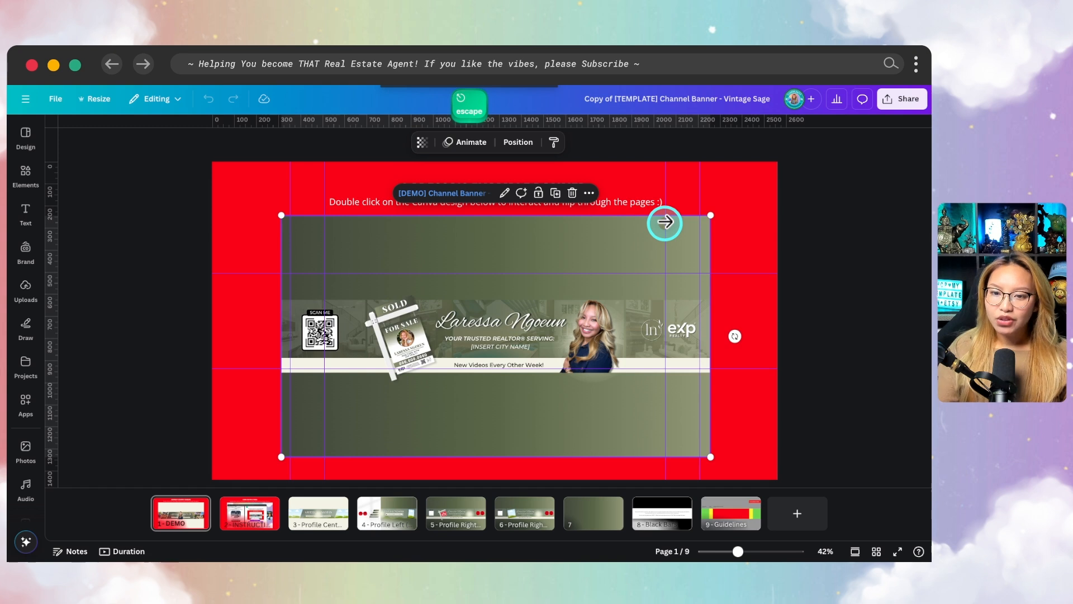
left_click(809, 348)
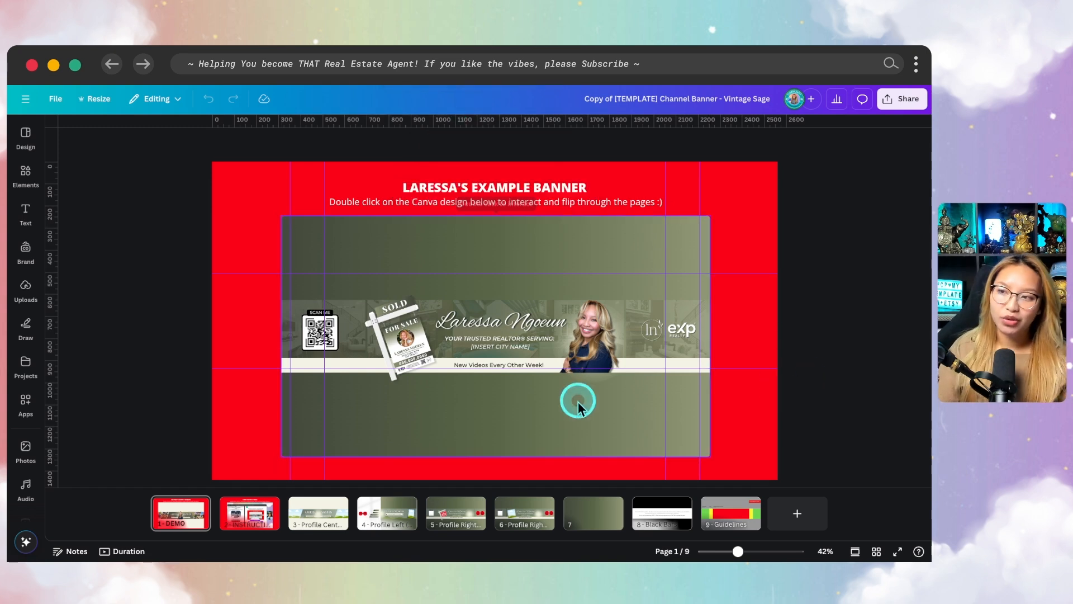
Compare the Profile Centre banner on page 3 with the size zones on the Guidelines page
left_click(327, 524)
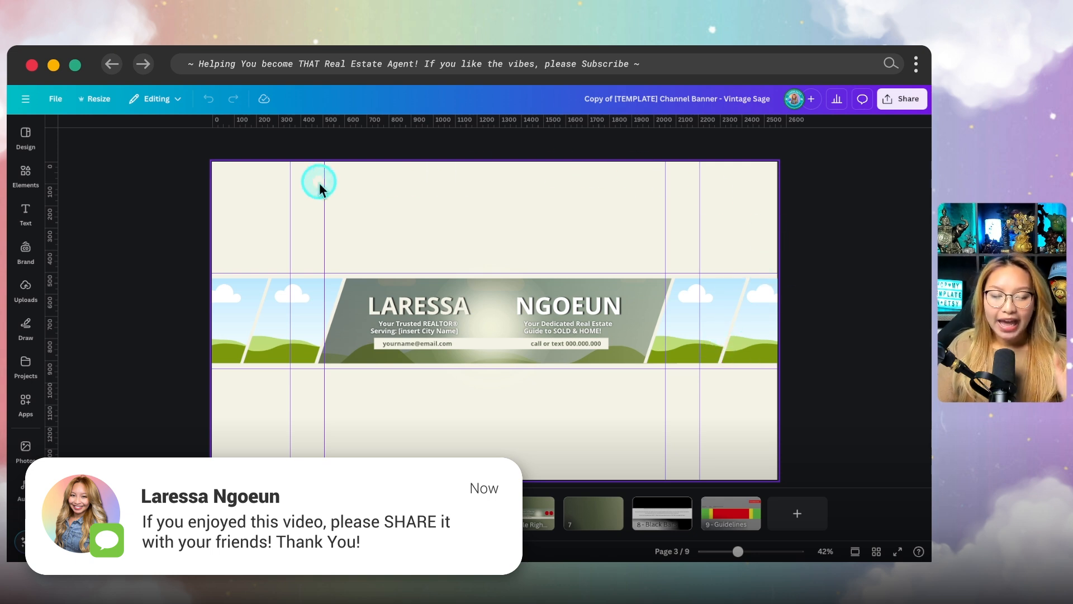
key("fn")
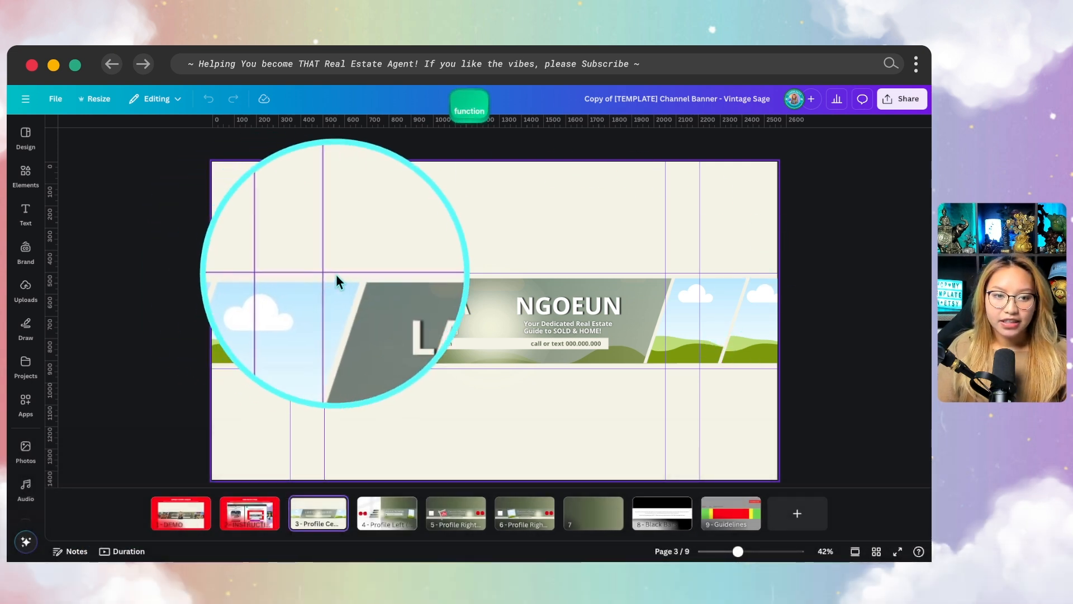
left_click(731, 513)
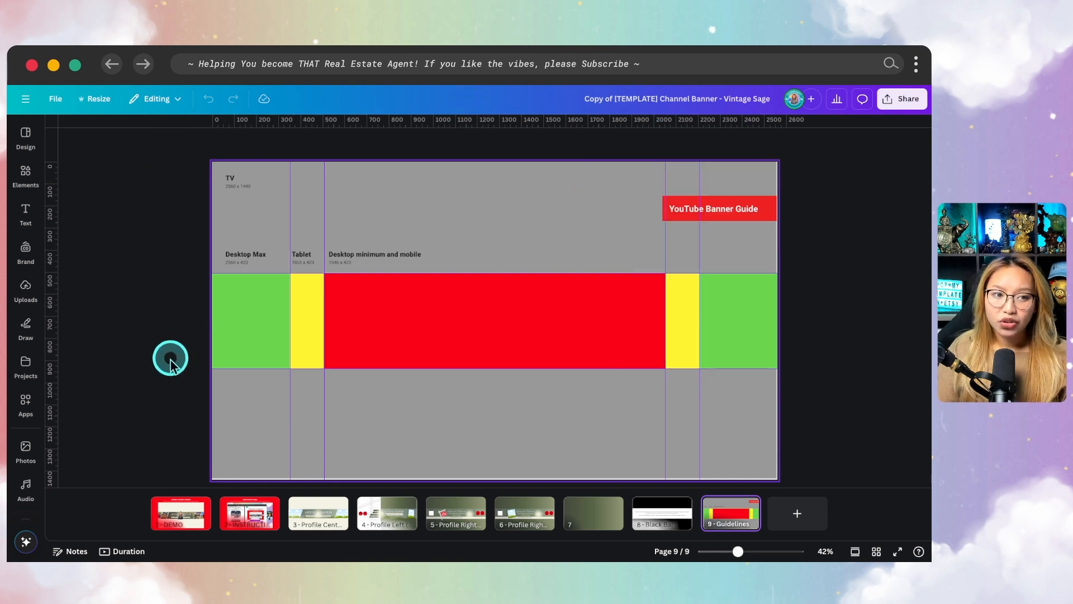
Check the ruler and guide options in the design's settings
left_click(54, 99)
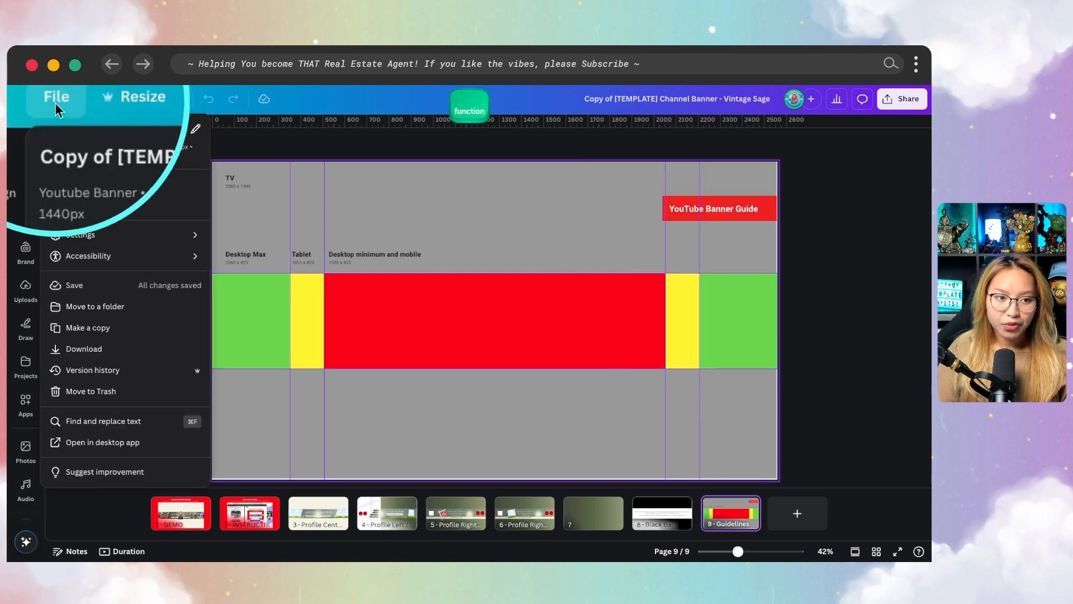
left_click(148, 235)
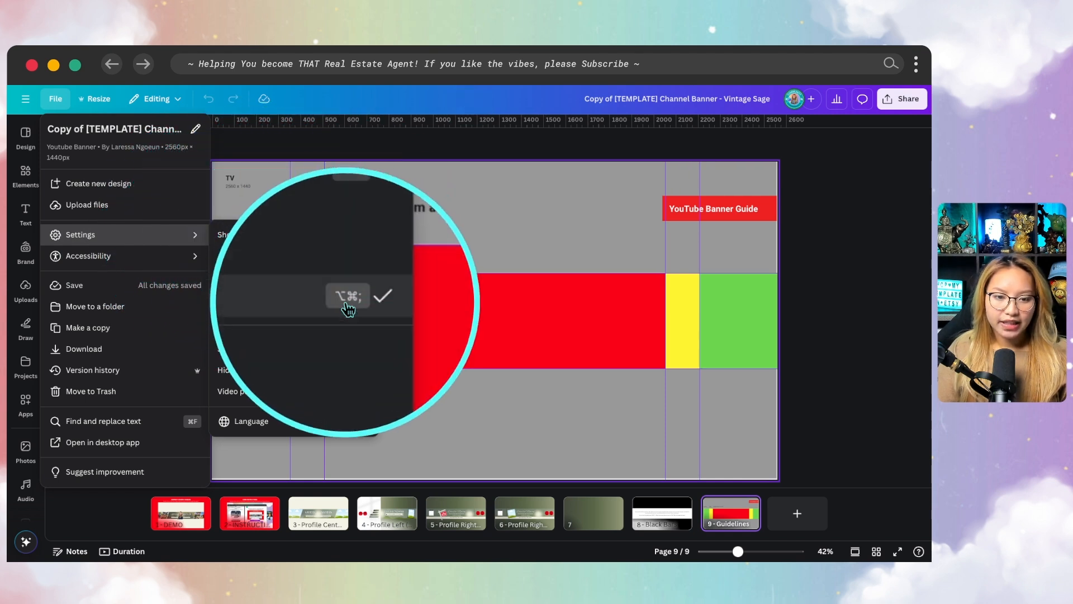
left_click(591, 244)
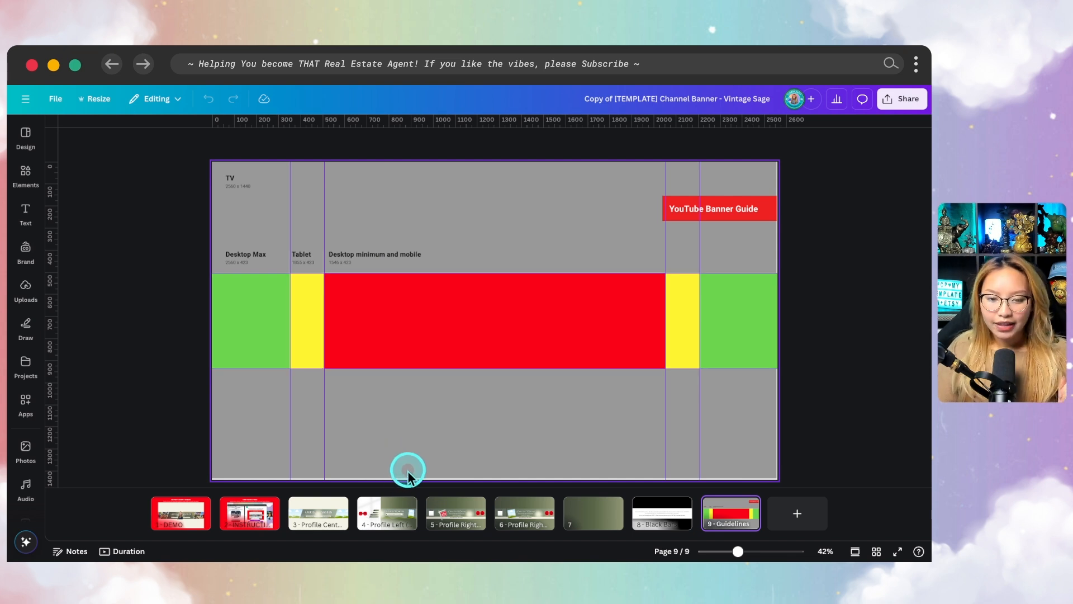
Open the Profile Right banner on page 5 and examine its layout against the mobile, tablet and desktop guides
left_click(446, 514)
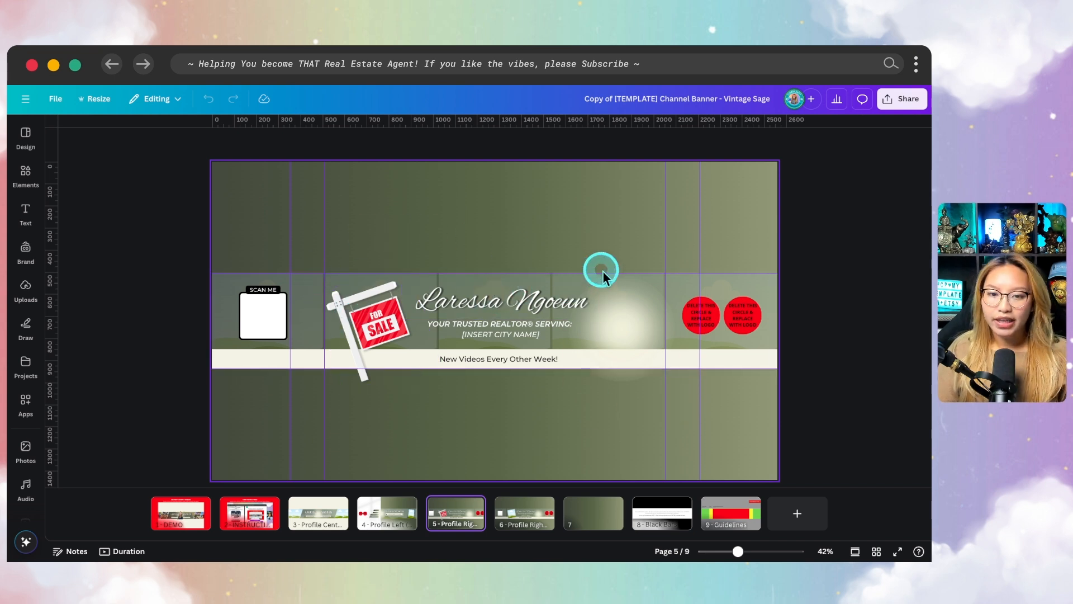
mouse_move(654, 264)
left_mouse_down()
mouse_move(406, 260)
mouse_move(348, 274)
mouse_move(319, 365)
mouse_move(378, 390)
mouse_move(660, 380)
mouse_move(679, 360)
mouse_move(660, 274)
mouse_move(544, 252)
left_mouse_up()
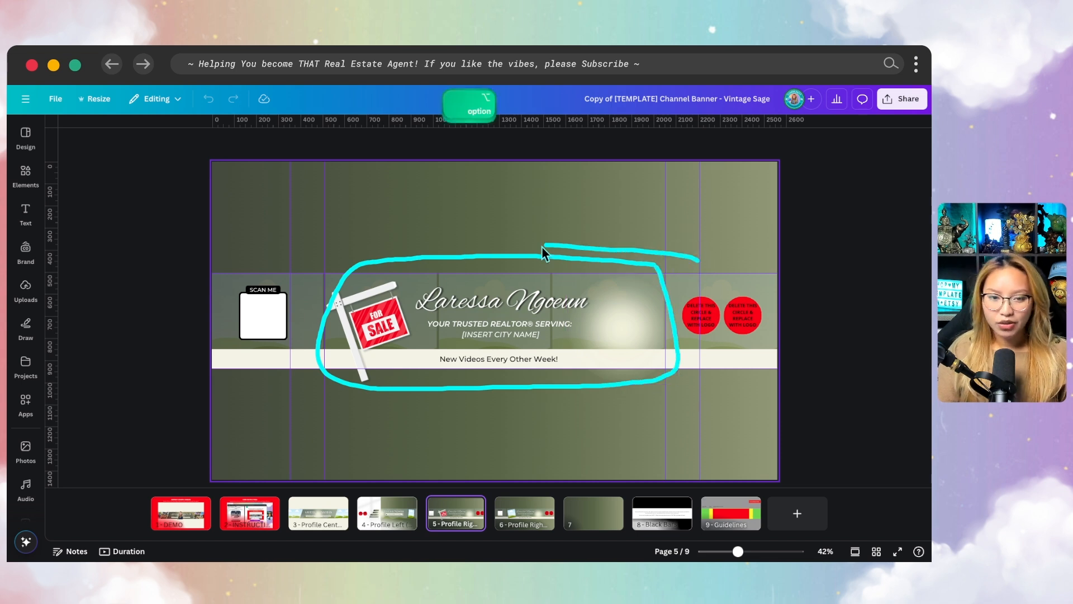
mouse_move(326, 268)
left_mouse_down()
mouse_move(291, 359)
mouse_move(351, 389)
mouse_move(529, 393)
mouse_move(712, 380)
mouse_move(699, 261)
left_mouse_up()
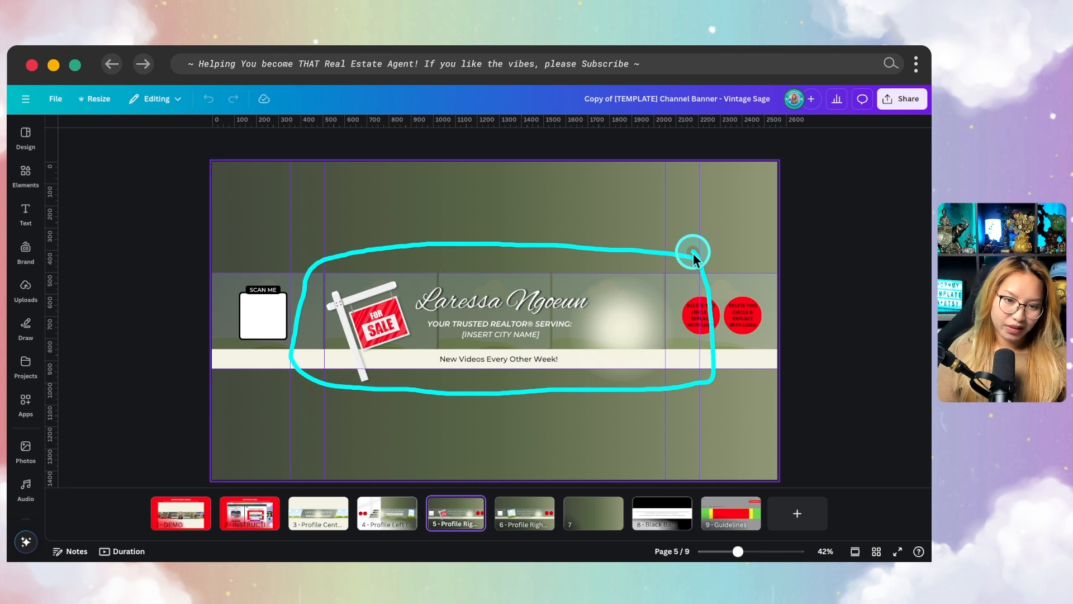
left_click_drag(797, 270, 575, 264)
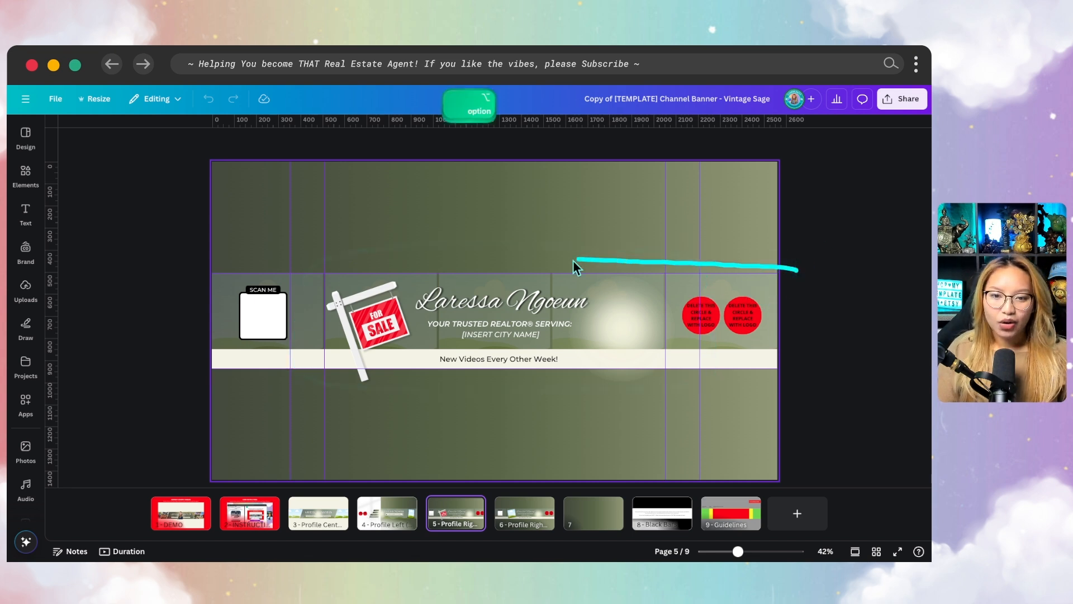
mouse_move(193, 351)
left_mouse_down()
mouse_move(234, 376)
mouse_move(671, 380)
left_mouse_up()
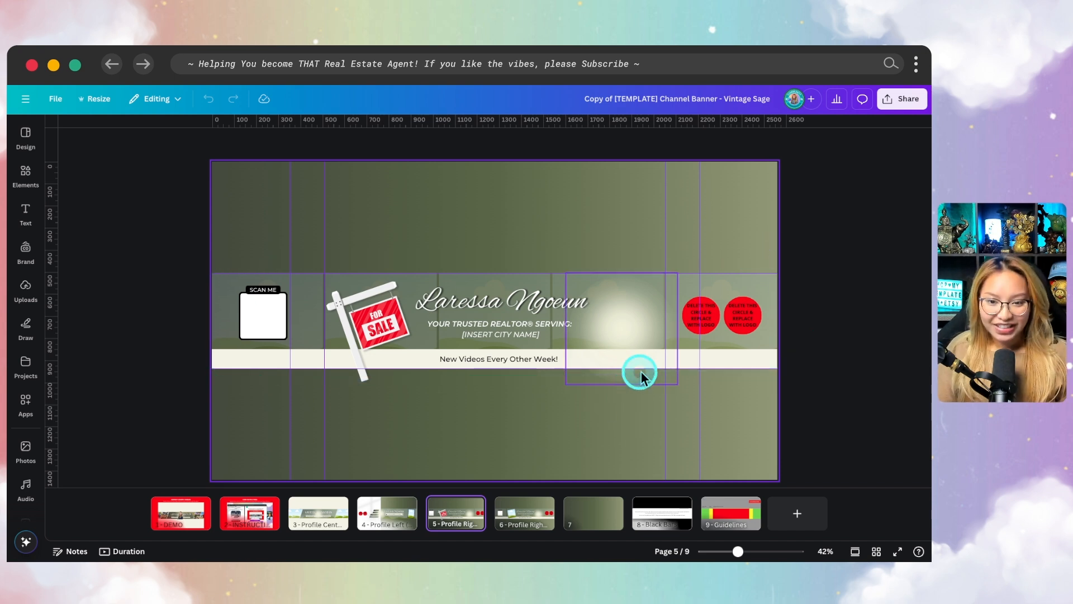
key("fn")
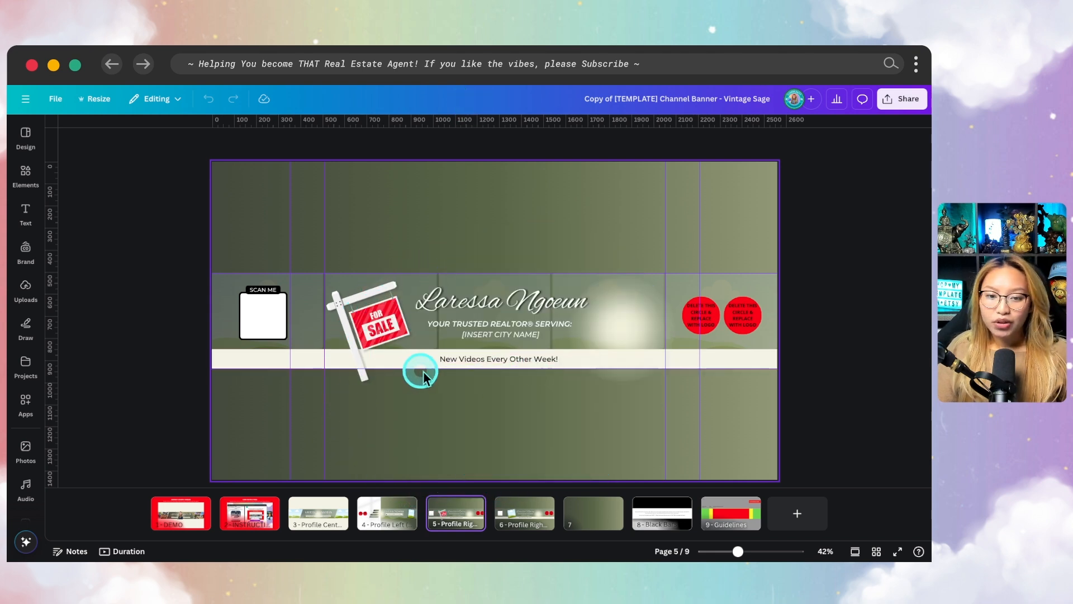
key("fn")
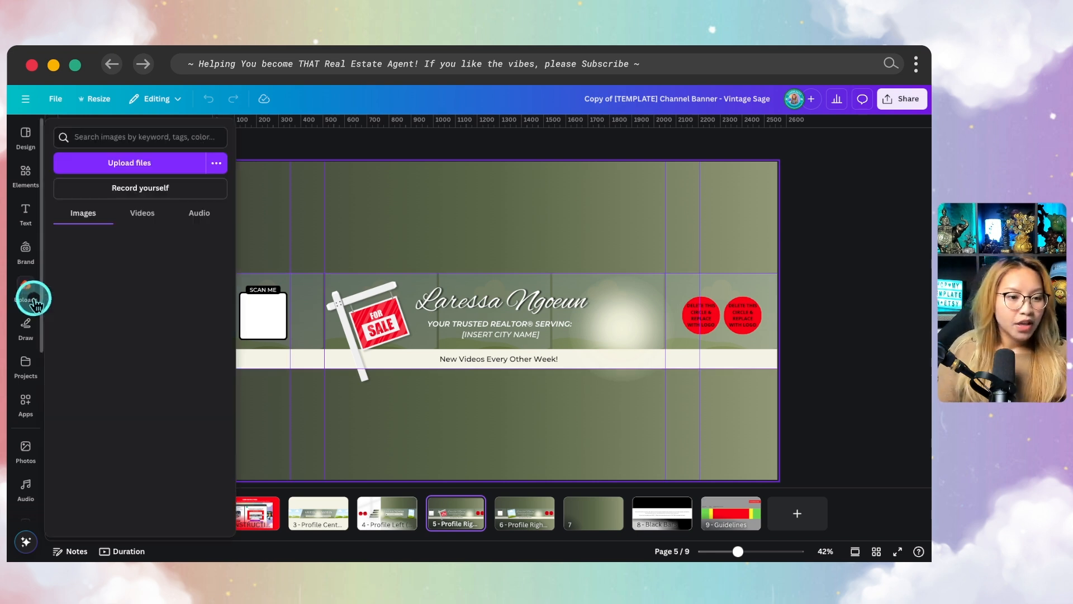
left_click(570, 219)
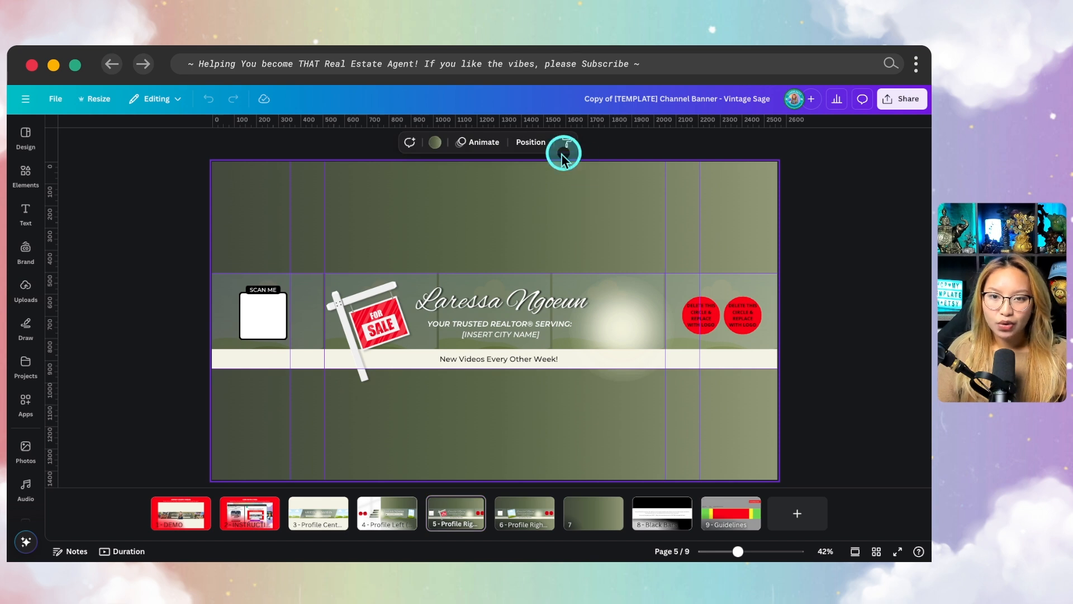
Examine the layer list of the Profile Right banner on page 5 and the Profile Centre banner on page 3
left_click(539, 144)
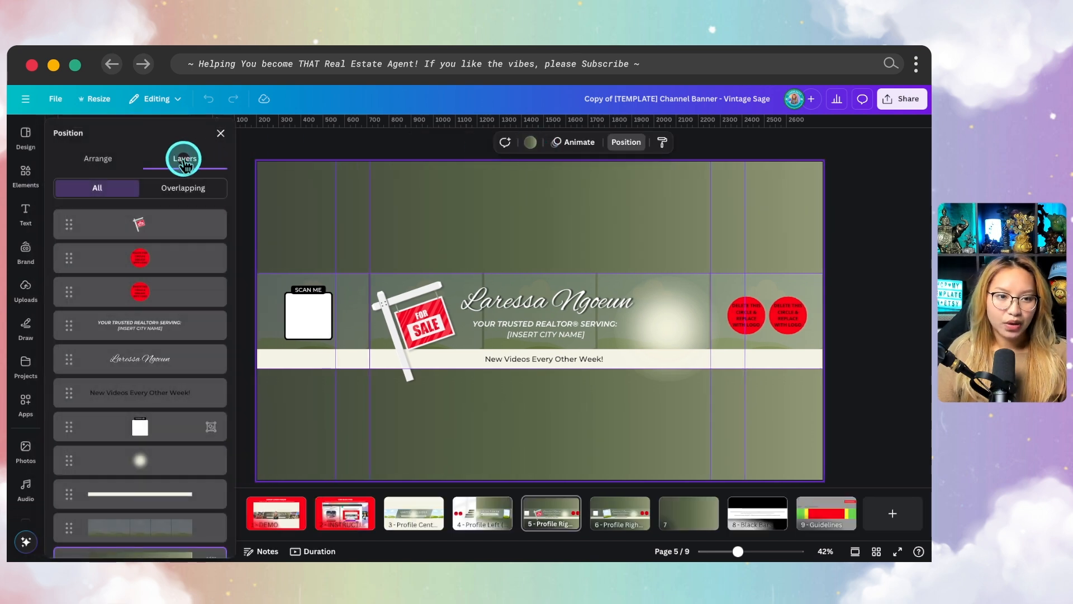
left_click(149, 324)
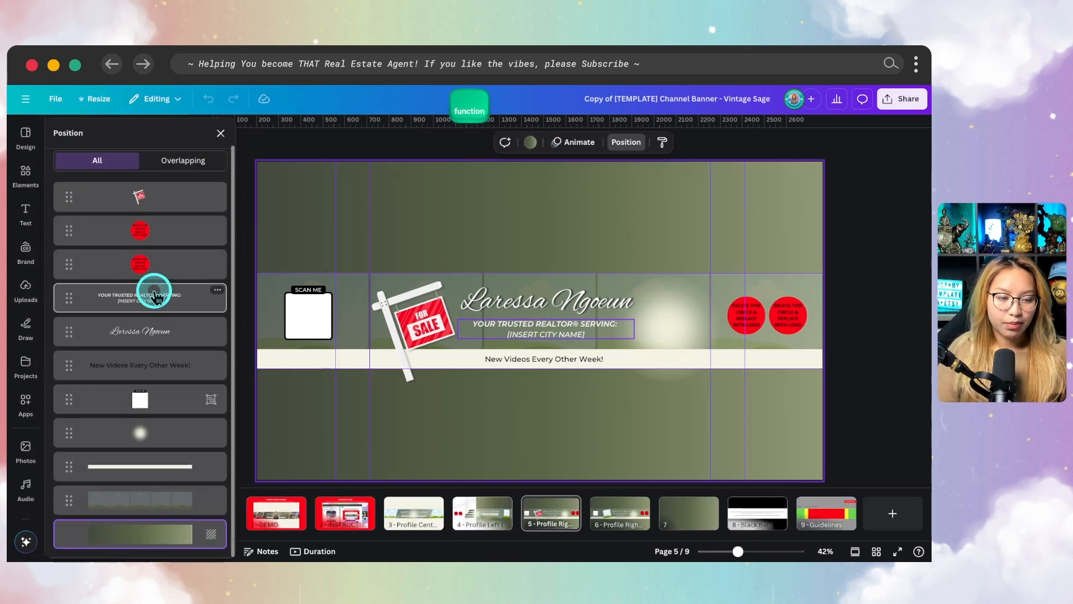
left_click(416, 511)
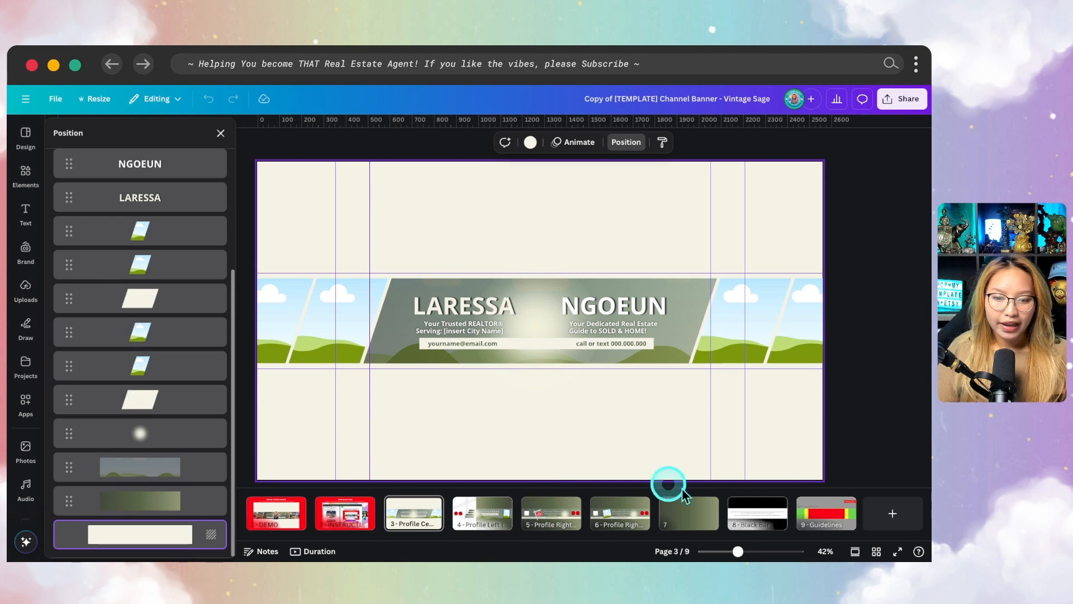
left_click(555, 512)
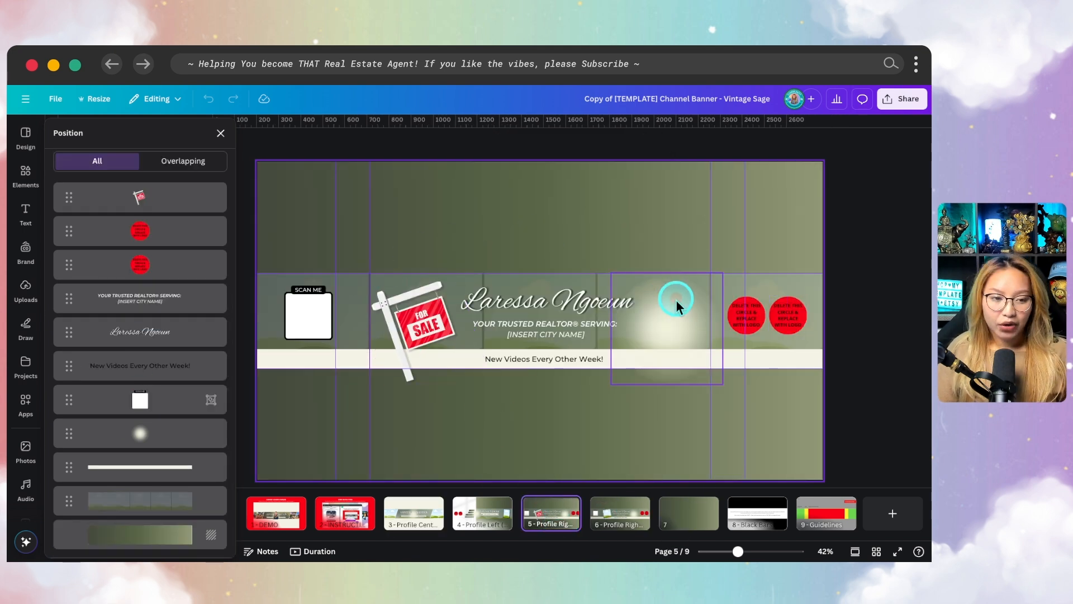
Fill the page 5 banner's background photo grid with uploaded exterior and interior house photos
left_click(24, 296)
scroll(123, 382, "down", 5)
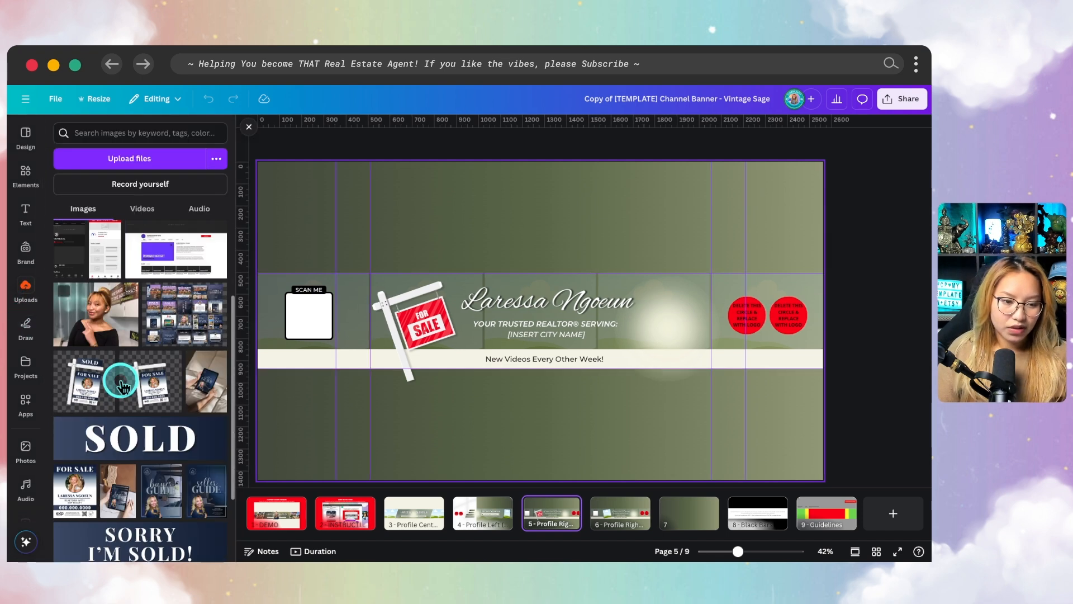
scroll(122, 382, "down", 10)
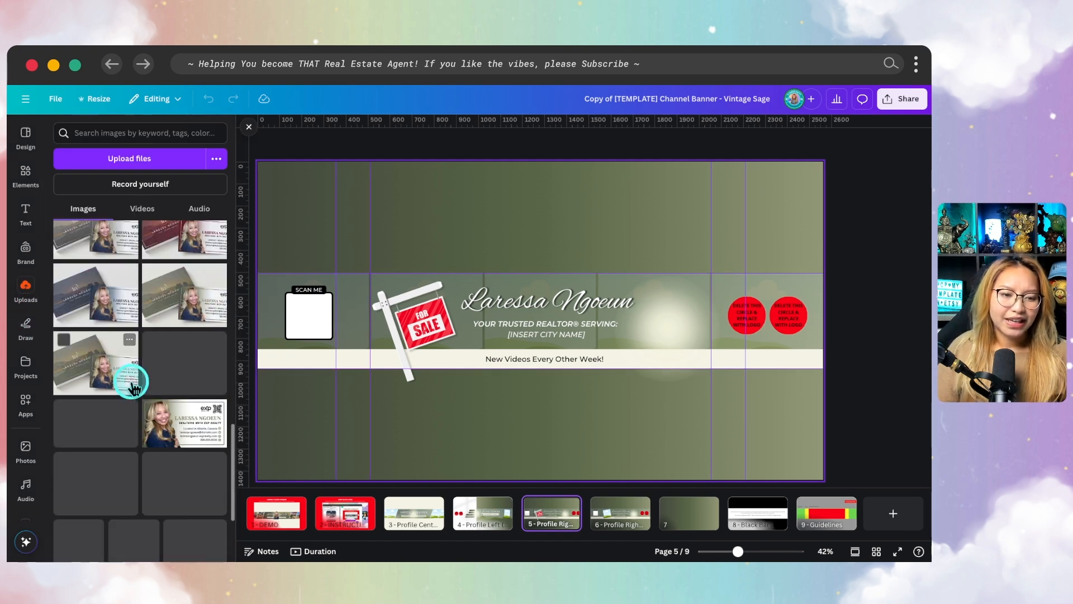
scroll(144, 392, "down", 10)
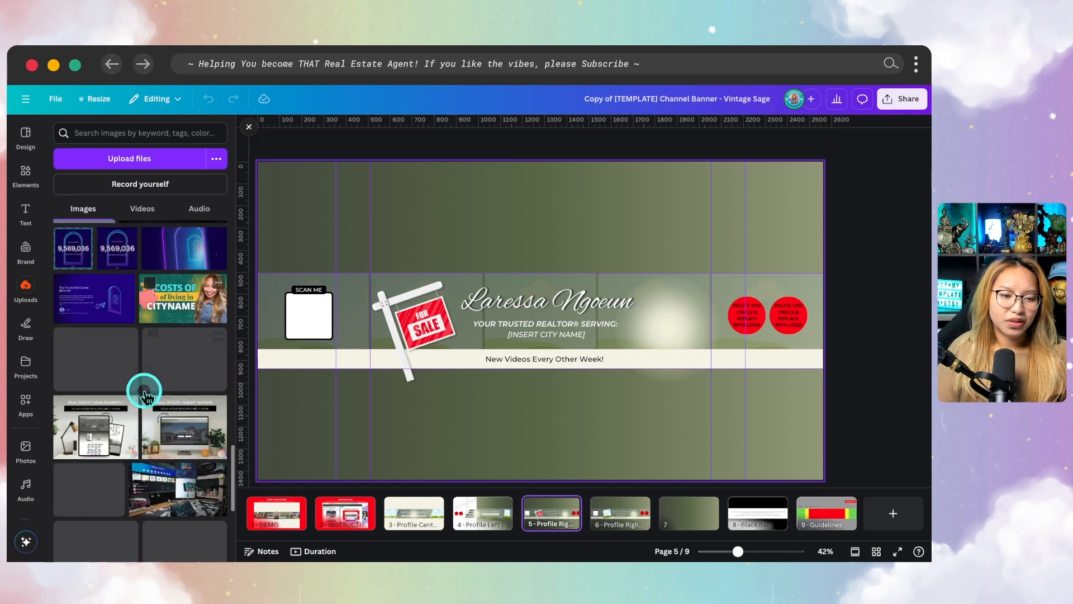
scroll(144, 392, "down", 10)
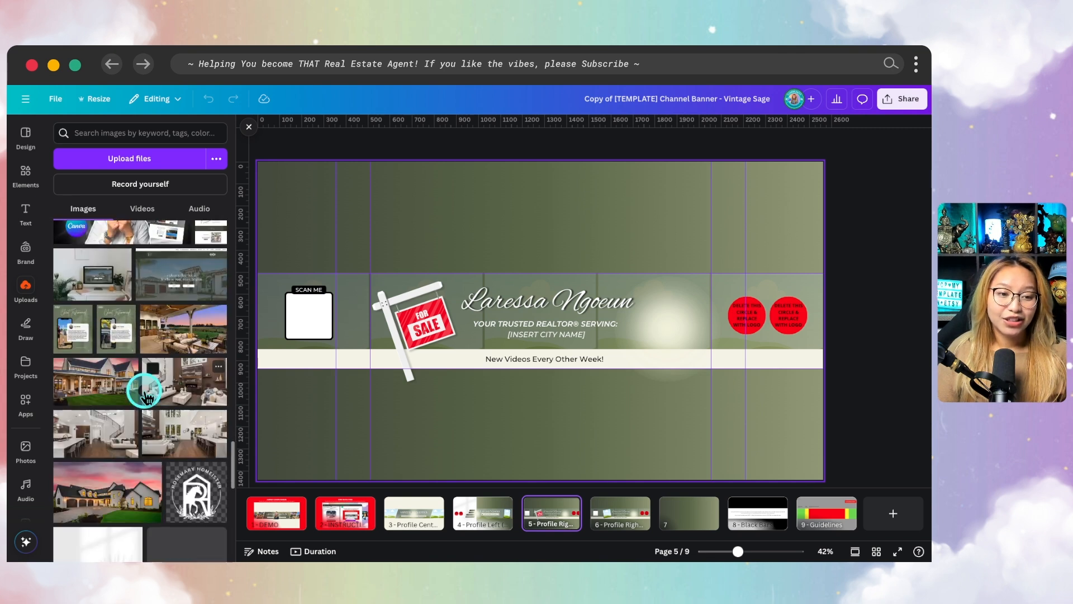
left_click_drag(175, 330, 376, 280)
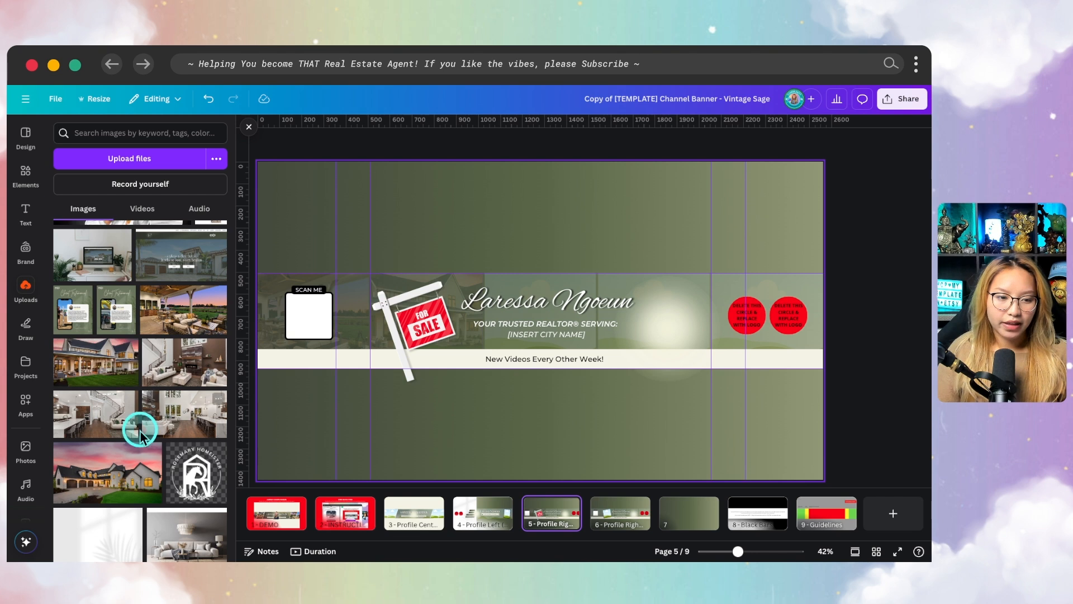
left_click_drag(128, 472, 521, 278)
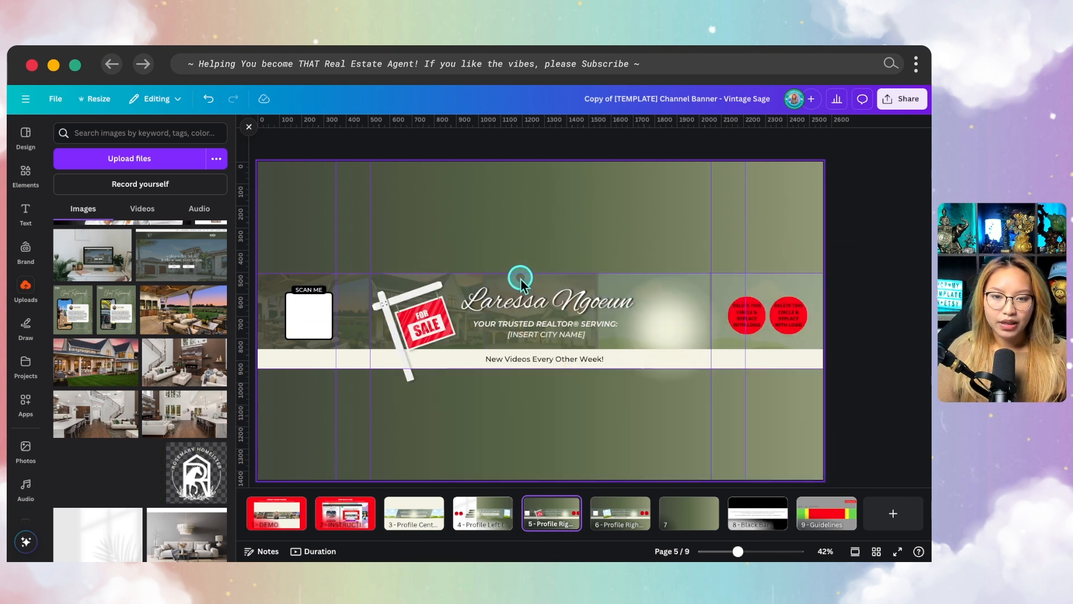
left_click_drag(201, 316, 600, 277)
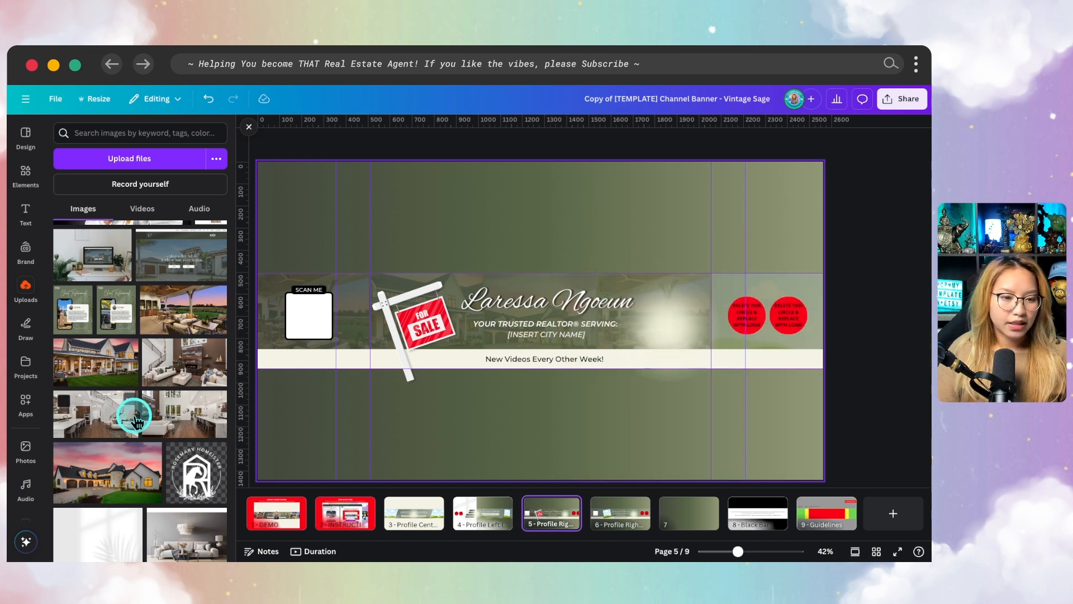
left_click_drag(182, 415, 785, 292)
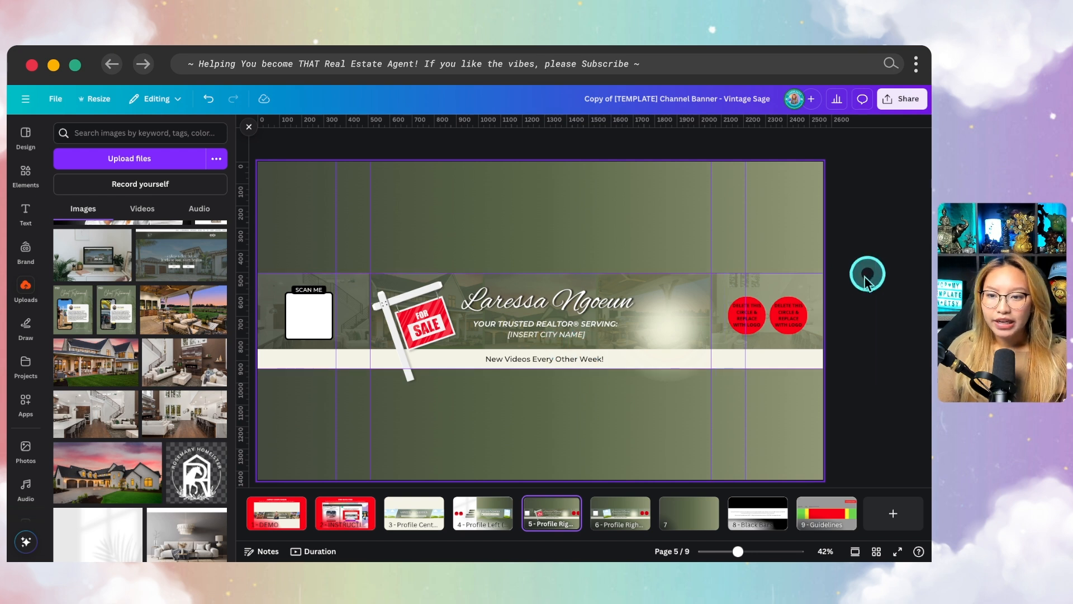
Set the transparency of the banner's background photo grid to 33
left_click(816, 286)
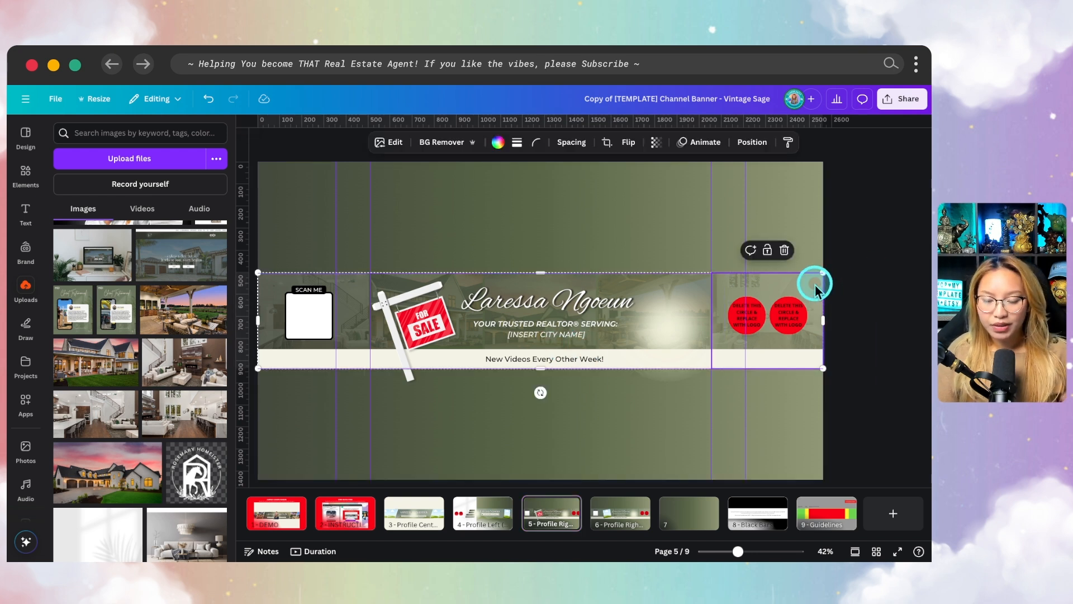
left_click(661, 144)
left_click_drag(636, 186, 629, 191)
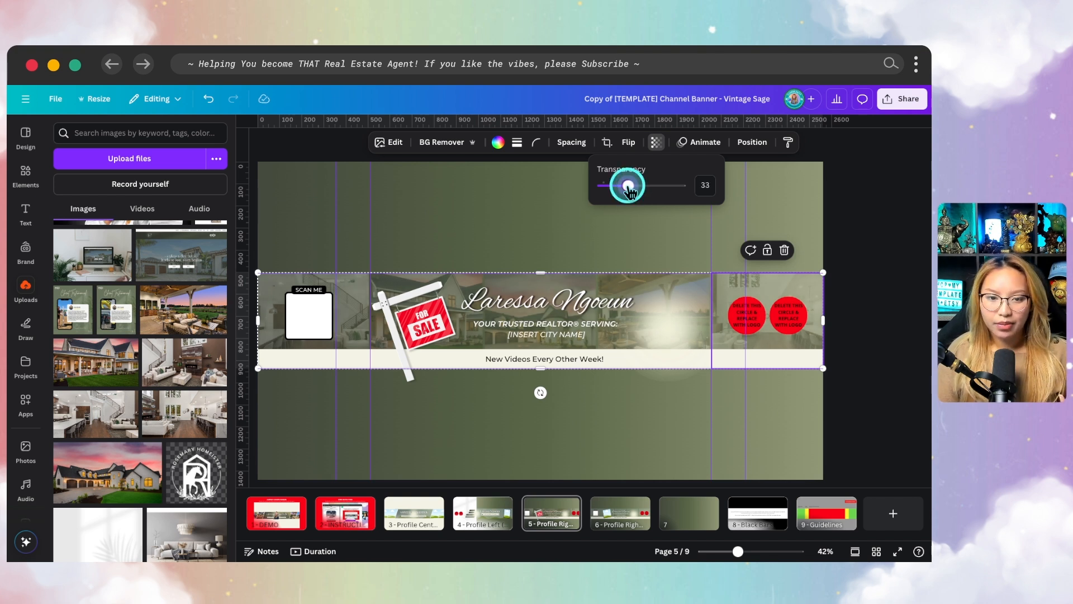
left_click(451, 211)
Add the uploaded portrait photo with the wooden backdrop to the banner and remove its background
scroll(184, 453, "down", 10)
scroll(194, 443, "up", 9)
scroll(194, 444, "up", 8)
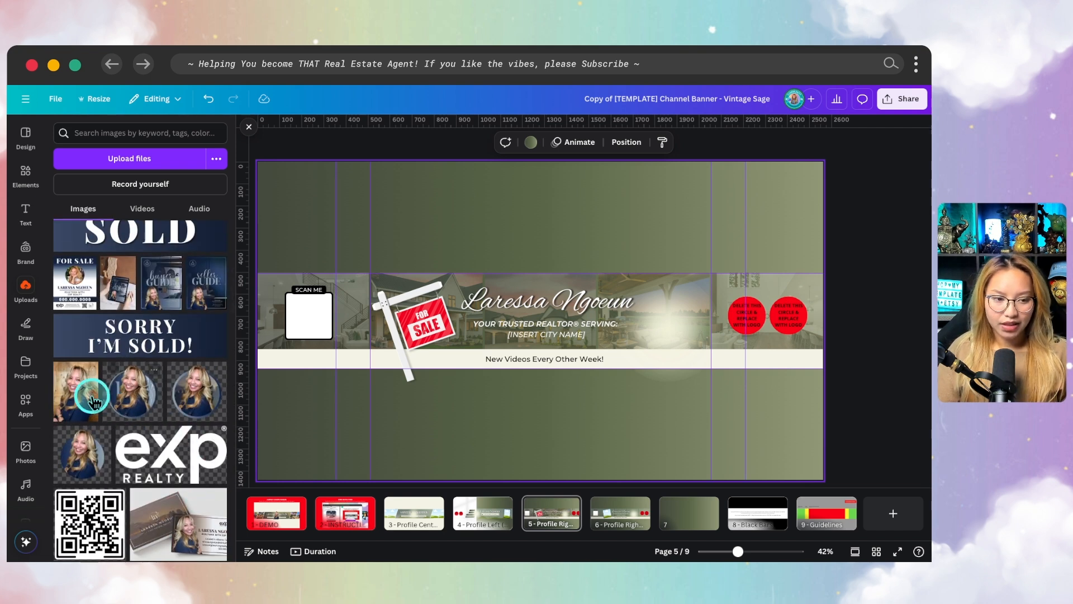
left_click(99, 400)
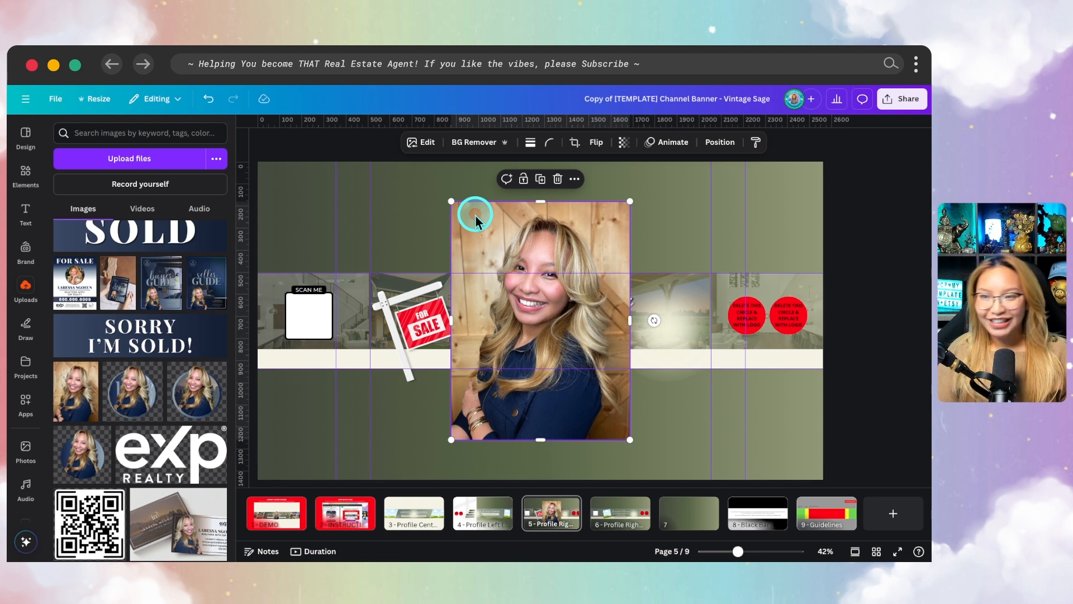
left_click(427, 146)
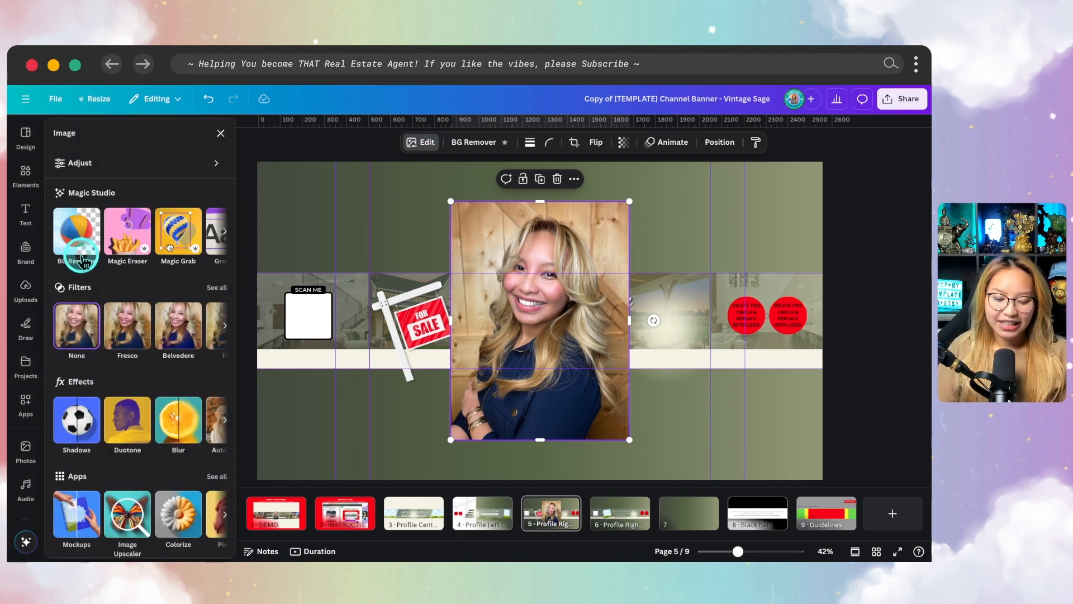
left_click(82, 258)
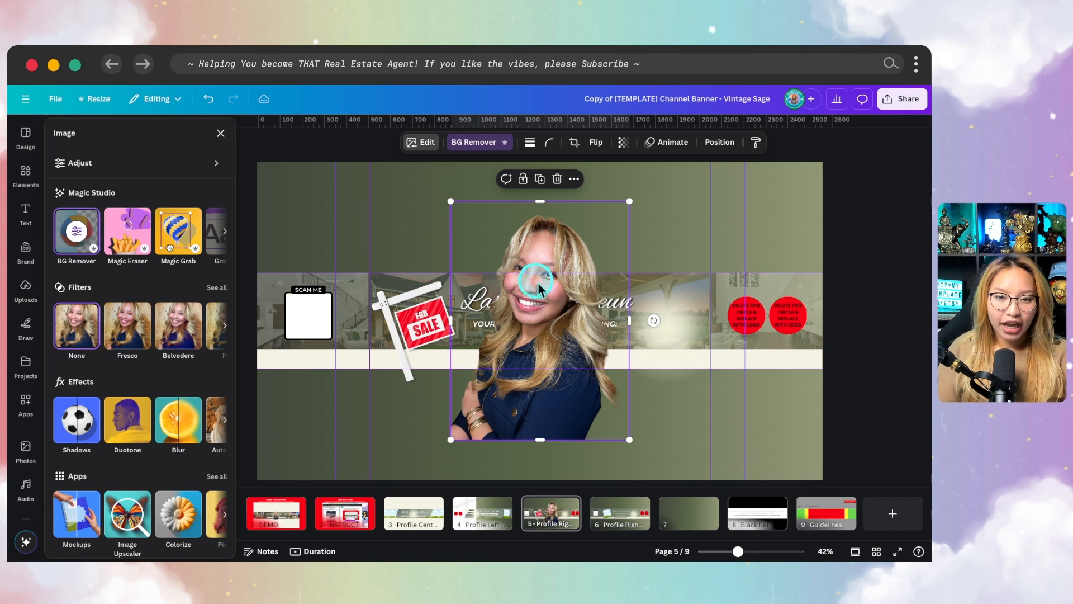
Apply a Drop shadow to the portrait cutout
left_click(73, 422)
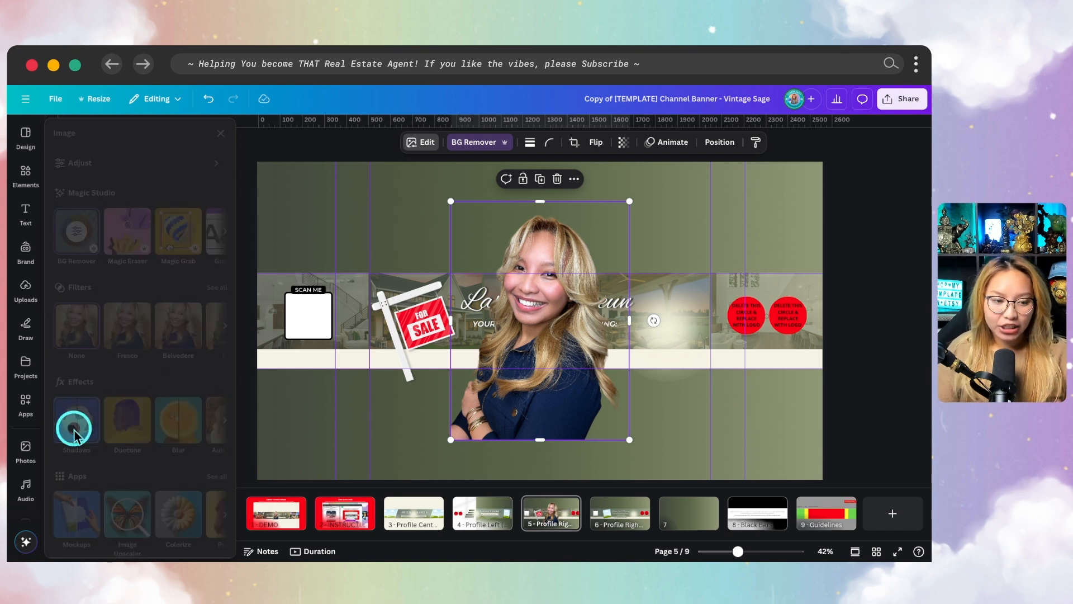
left_click(141, 267)
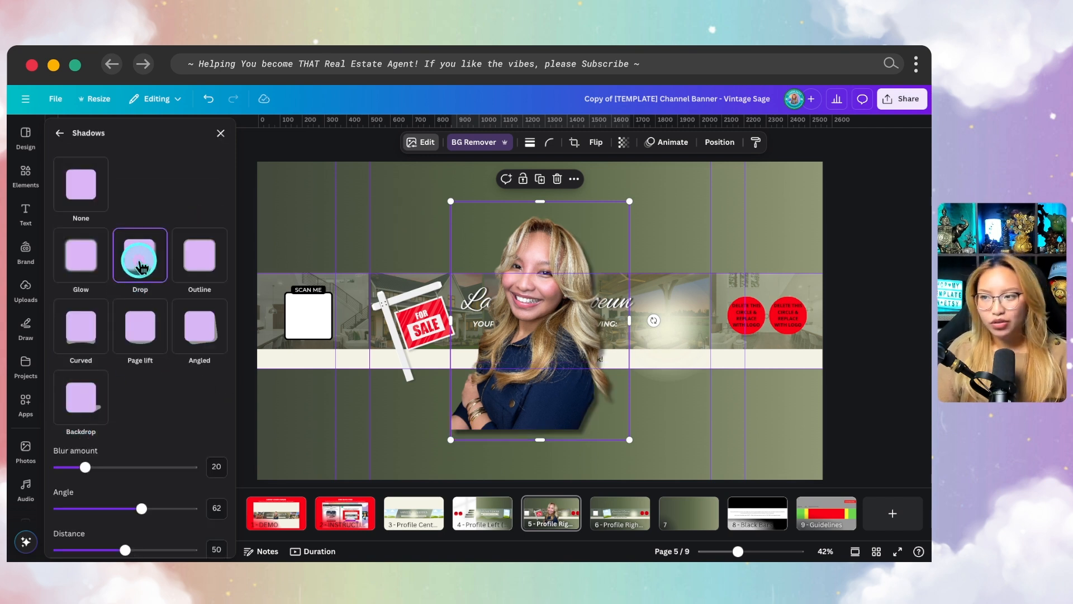
scroll(170, 438, "down", 3)
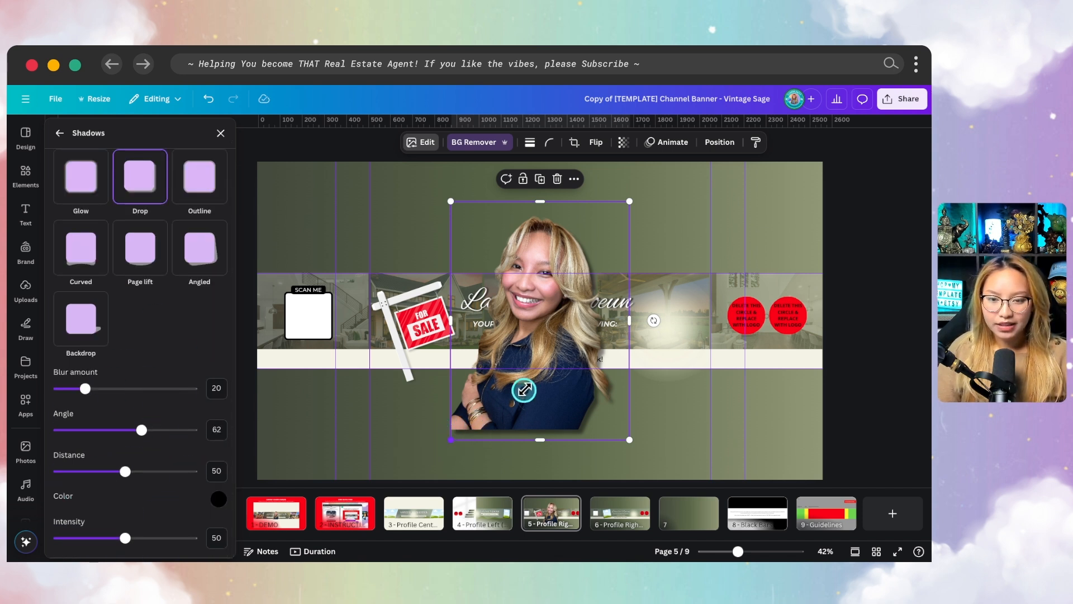
Shrink the portrait and place it over the glow between the name text and the red logo circles
left_click_drag(524, 390, 535, 324)
scroll(648, 369, "up", 5)
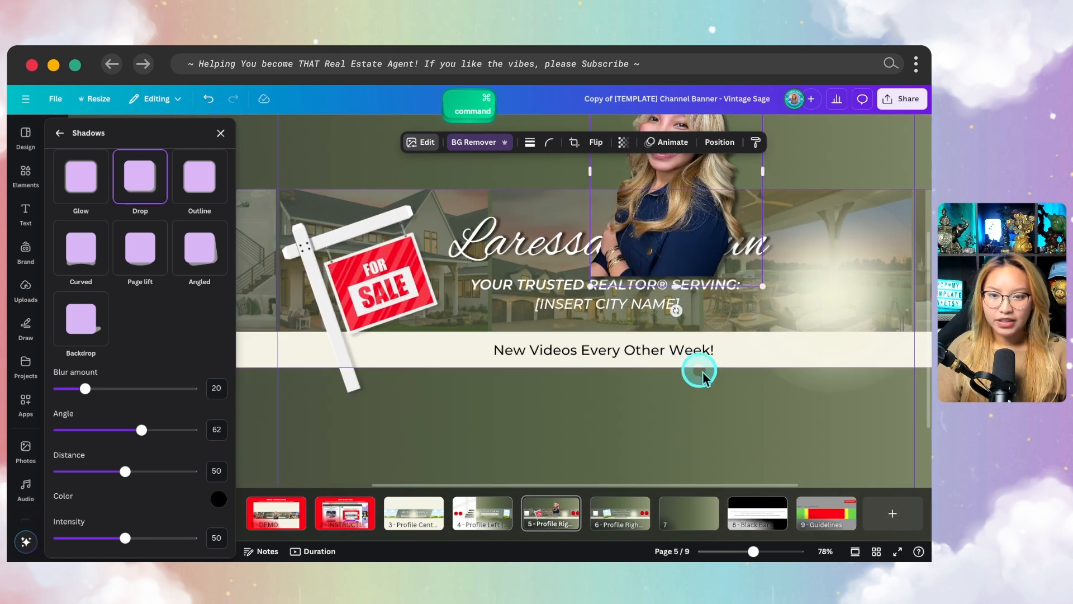
scroll(704, 376, "up", 2)
scroll(705, 375, "right", 3)
left_click_drag(513, 210, 664, 324)
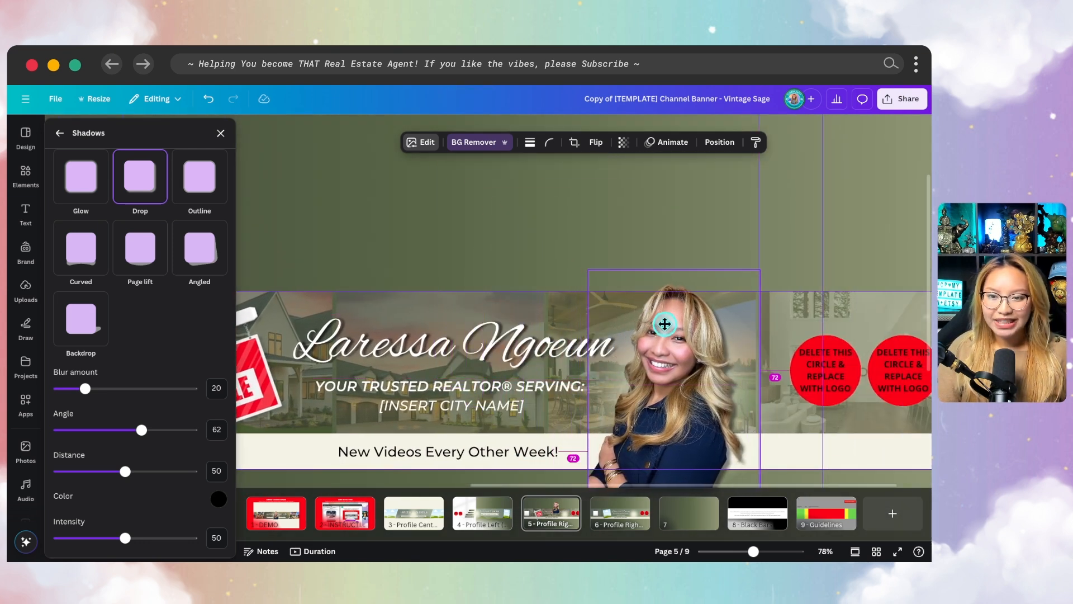
scroll(665, 334, "down", 2)
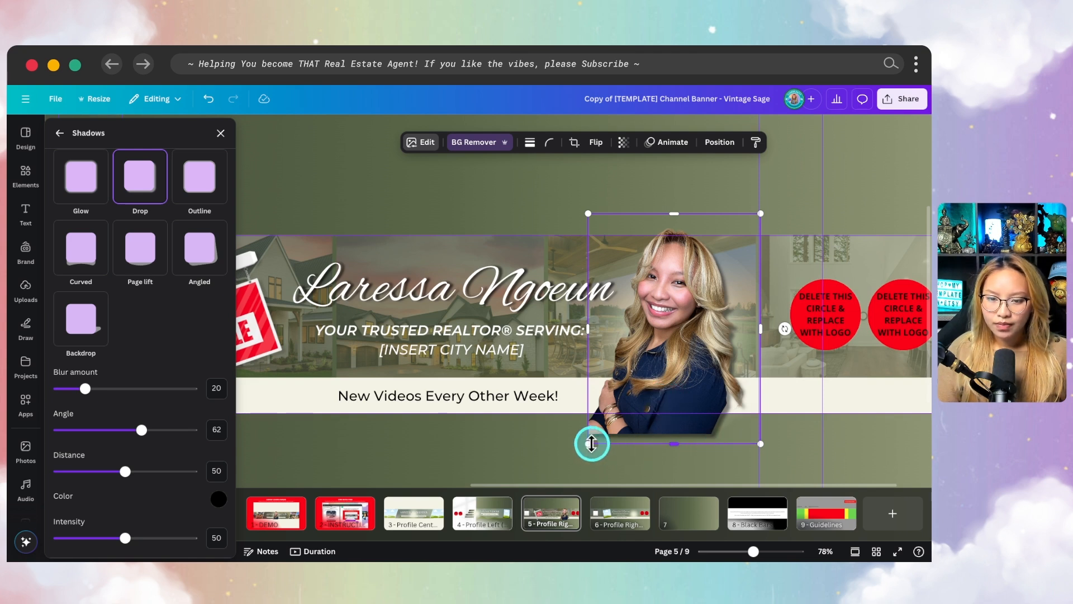
Crop the portrait's lower edge to the banner's lower guide and fine-tune its size to fit the mobile area
left_click_drag(589, 440, 592, 437)
left_click_drag(684, 440, 685, 413)
left_click(694, 392)
left_click(693, 374)
left_click_drag(692, 374, 697, 373)
left_click_drag(764, 209, 761, 214)
left_click(652, 466)
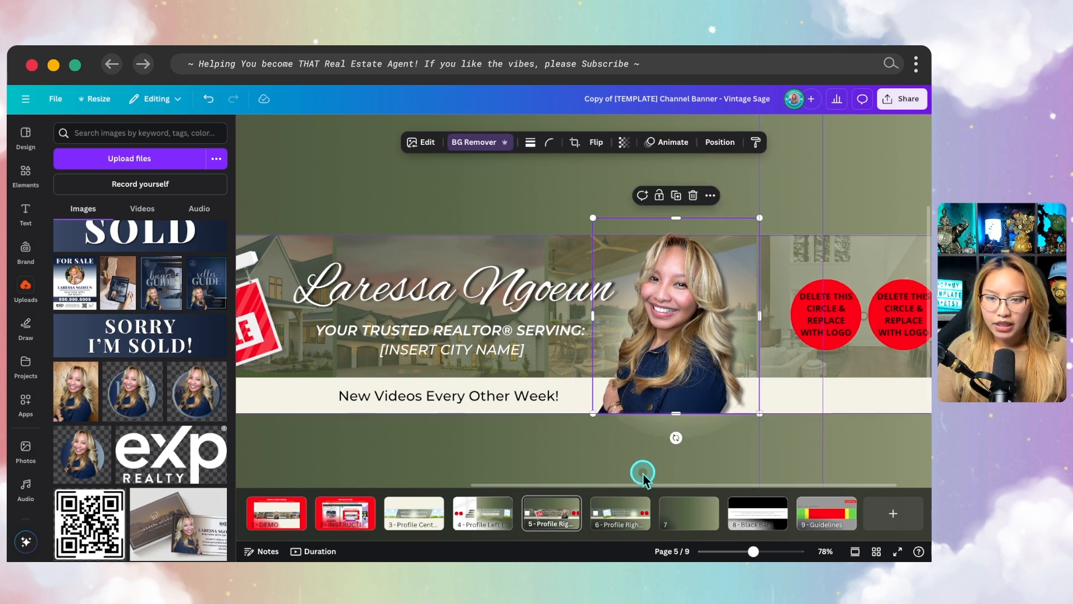
Add the uploaded navy and white For Sale sign design to the banner and scale it down to about 304 by 380
scroll(653, 466, "left", 5)
scroll(652, 467, "left", 2)
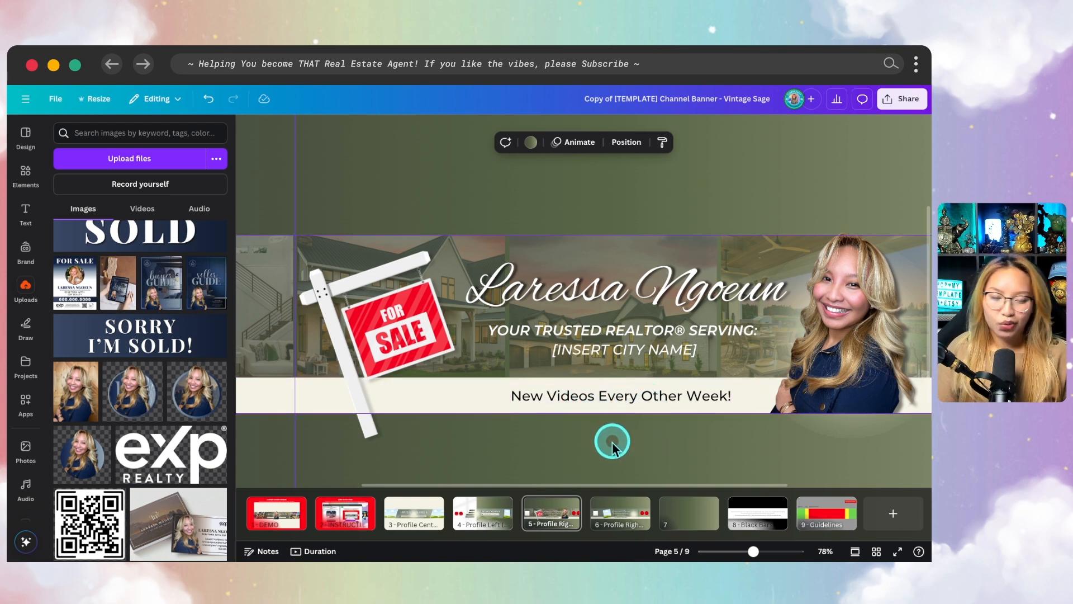
scroll(581, 380, "left", 5)
left_click(468, 333)
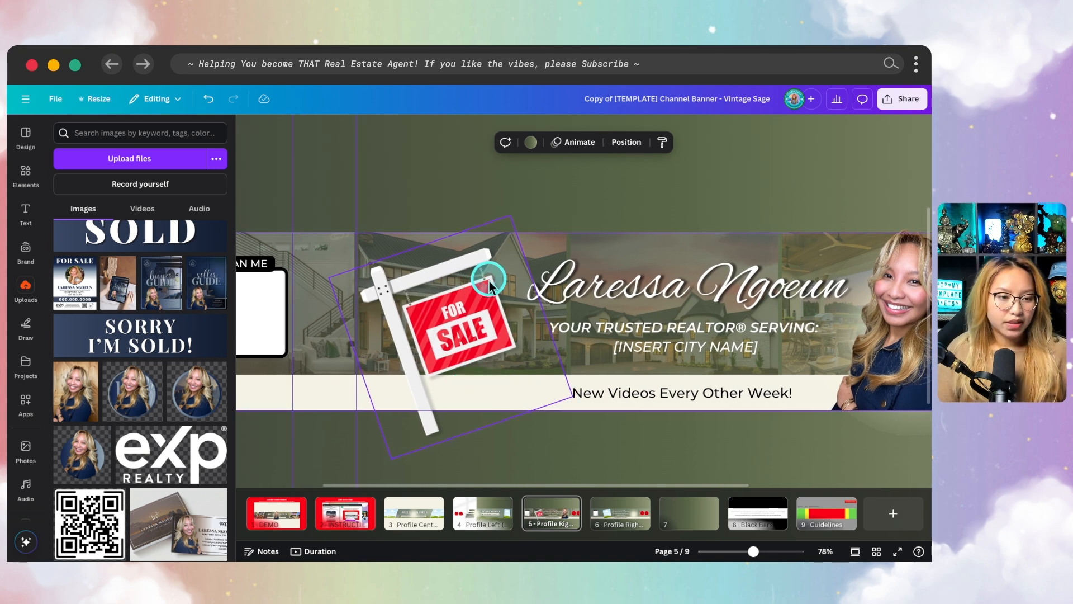
left_click(78, 288)
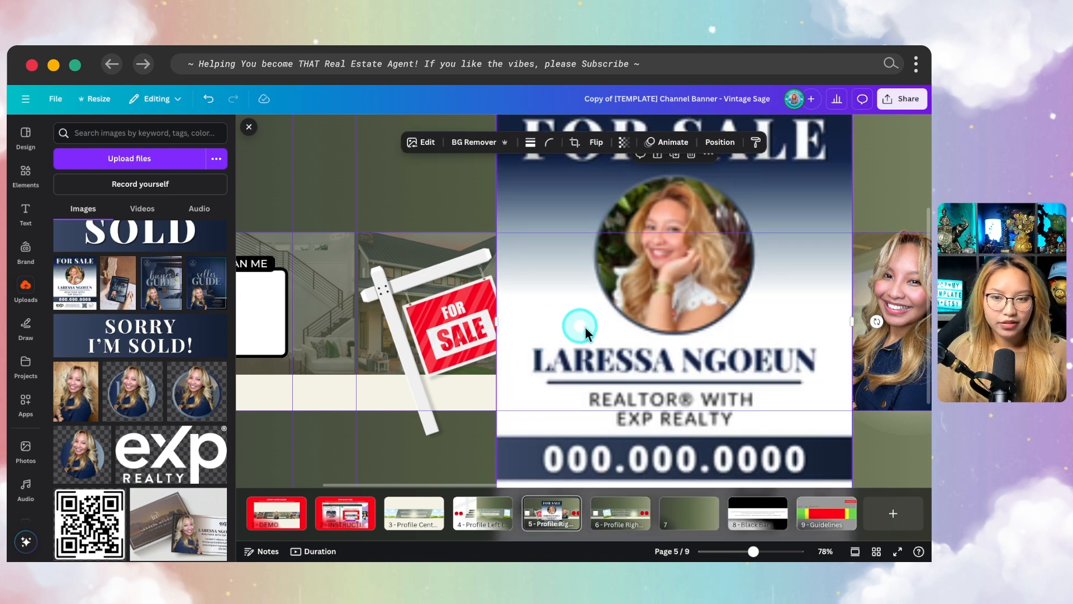
scroll(693, 335, "down", 5)
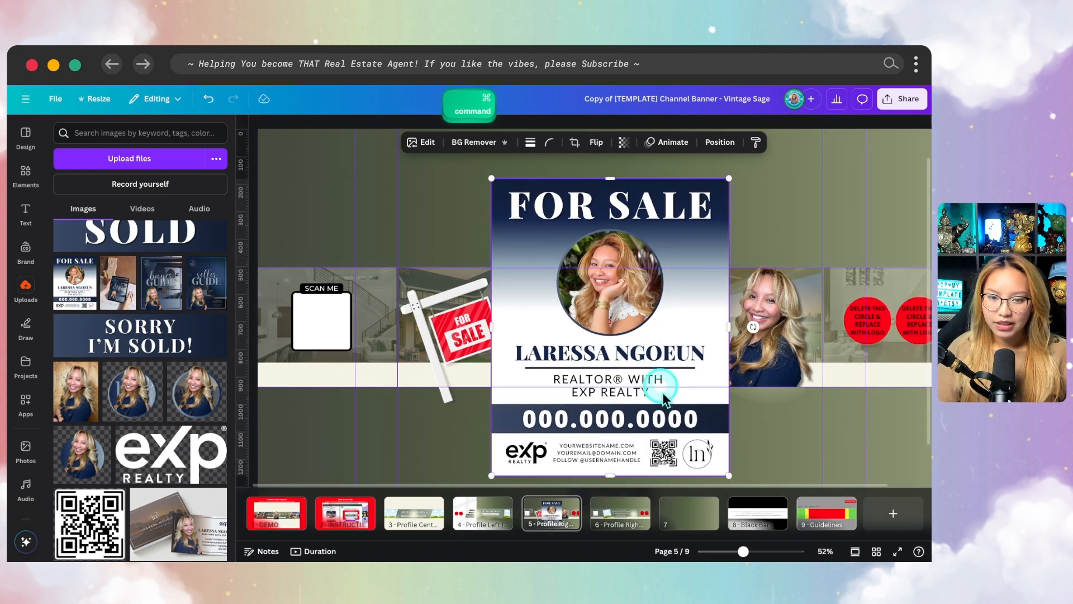
left_click_drag(726, 475, 575, 283)
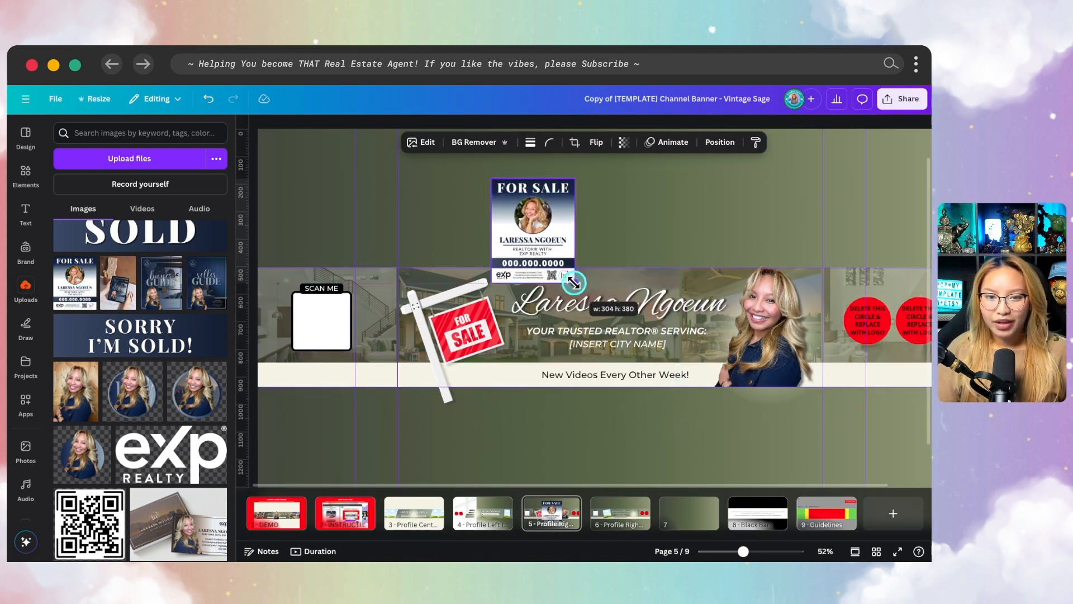
Move the navy For Sale sign design over the red sign hanging from the white signpost
scroll(137, 433, "up", 5)
scroll(137, 438, "up", 3)
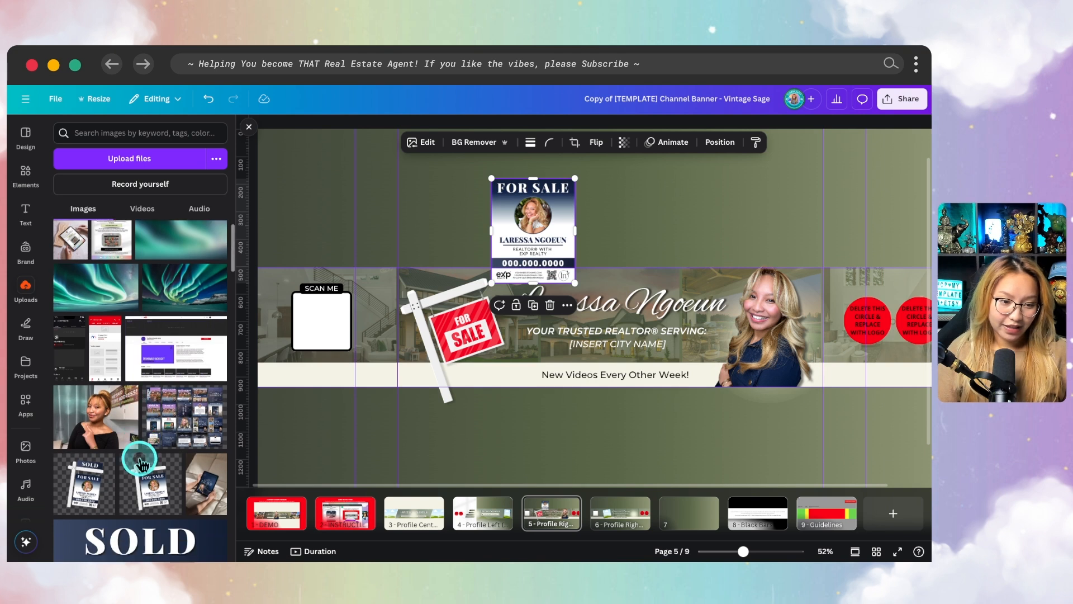
scroll(619, 296, "up", 5)
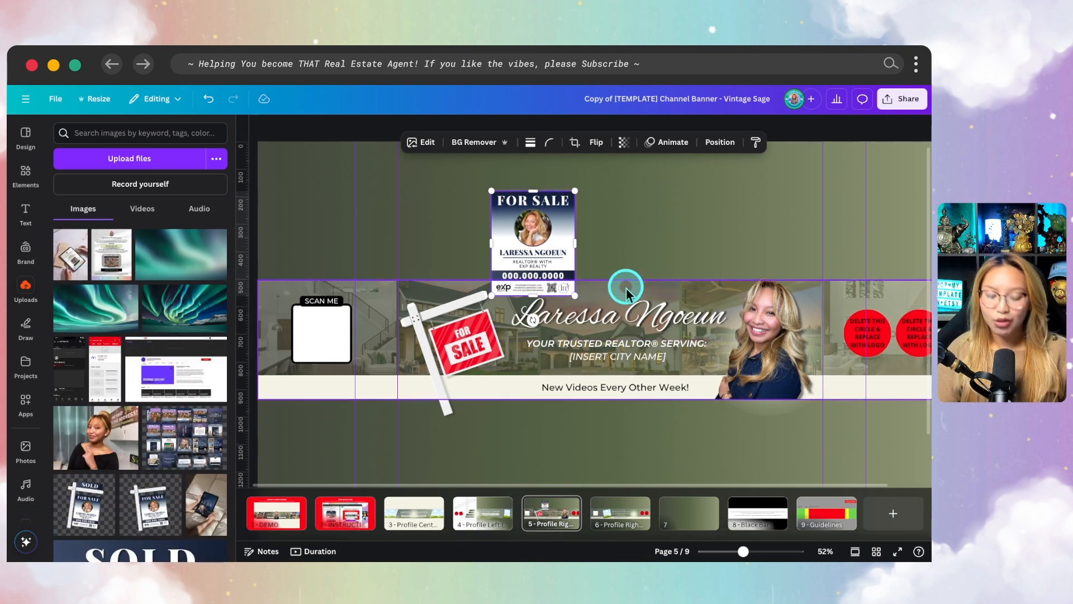
left_click_drag(475, 192, 405, 352)
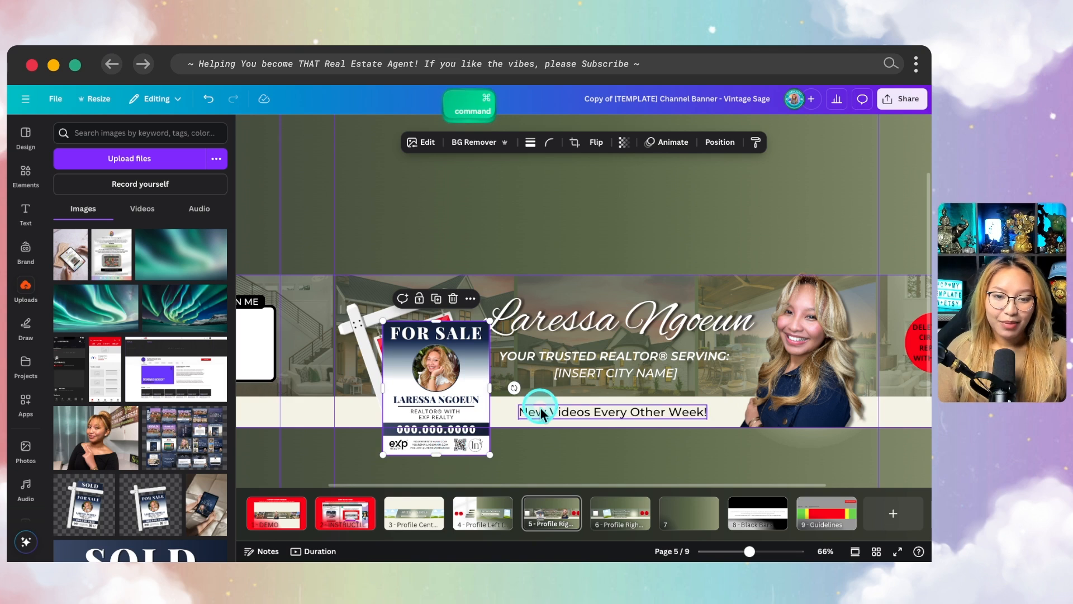
Check the signpost graphic's rotation and set the navy For Sale sign design's rotation to -19° to match it
left_click(354, 321)
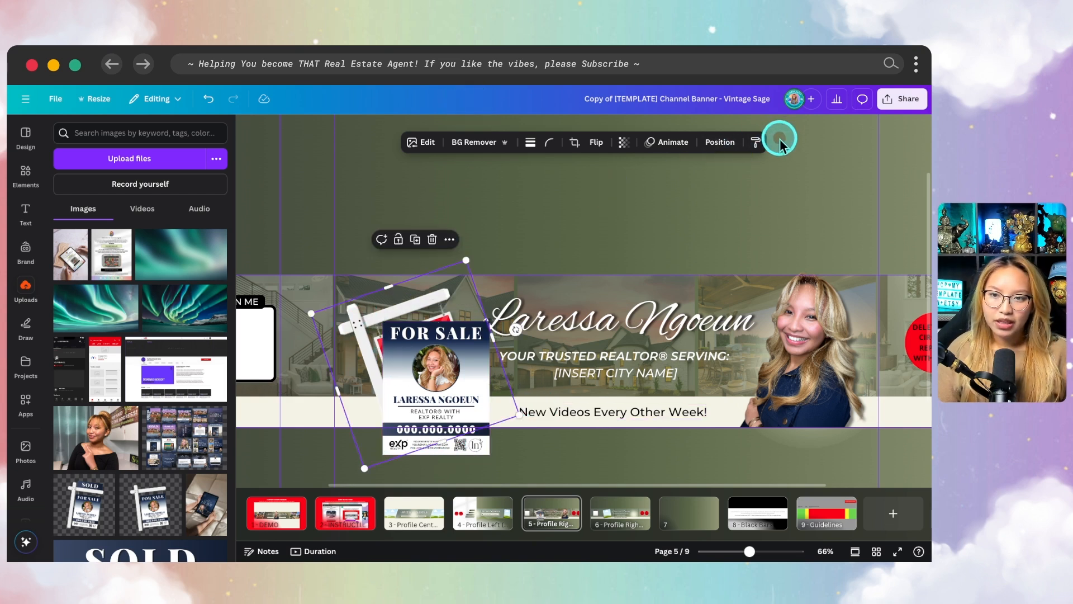
left_click(719, 142)
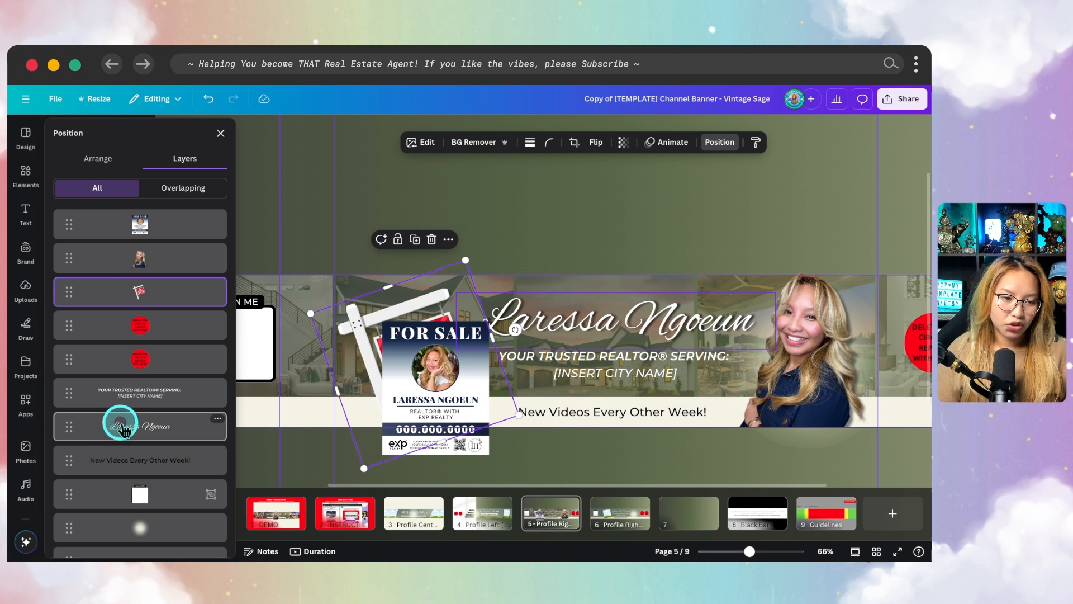
left_click(103, 159)
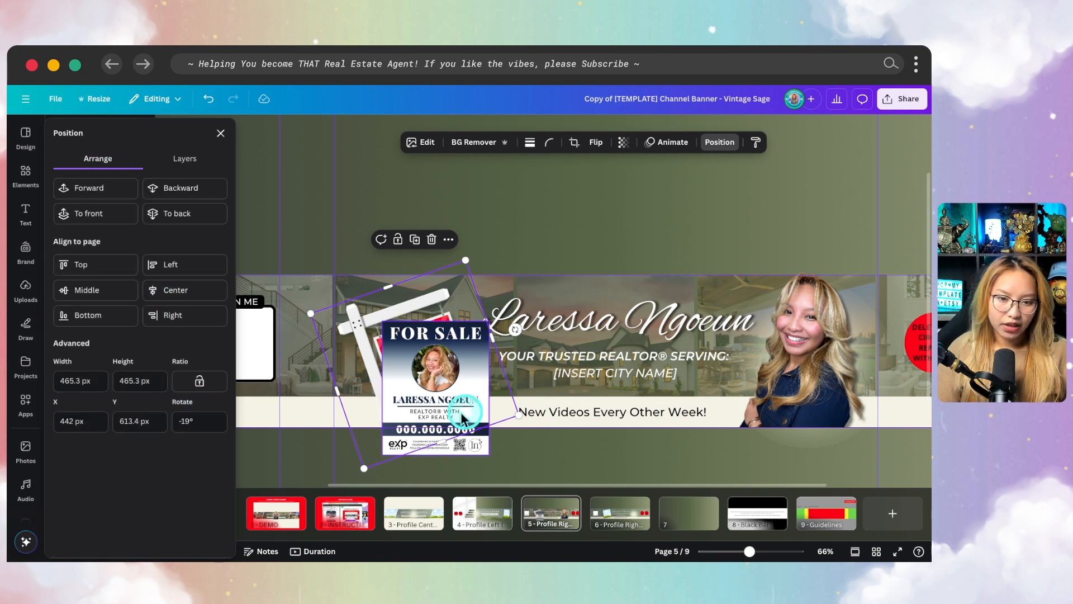
left_click(434, 404)
left_click(200, 422)
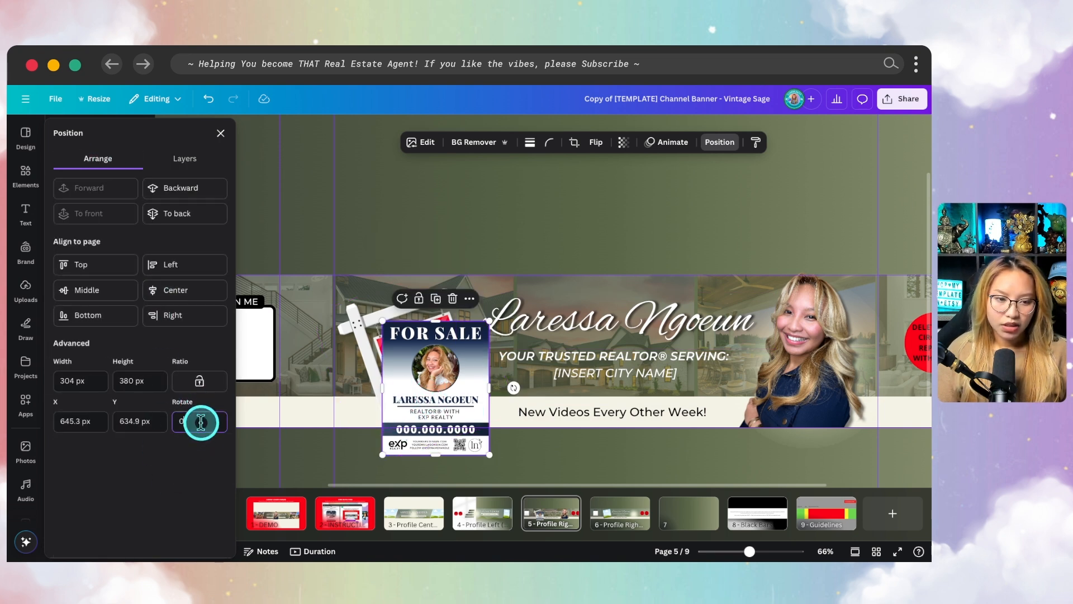
type("-19")
key("Return")
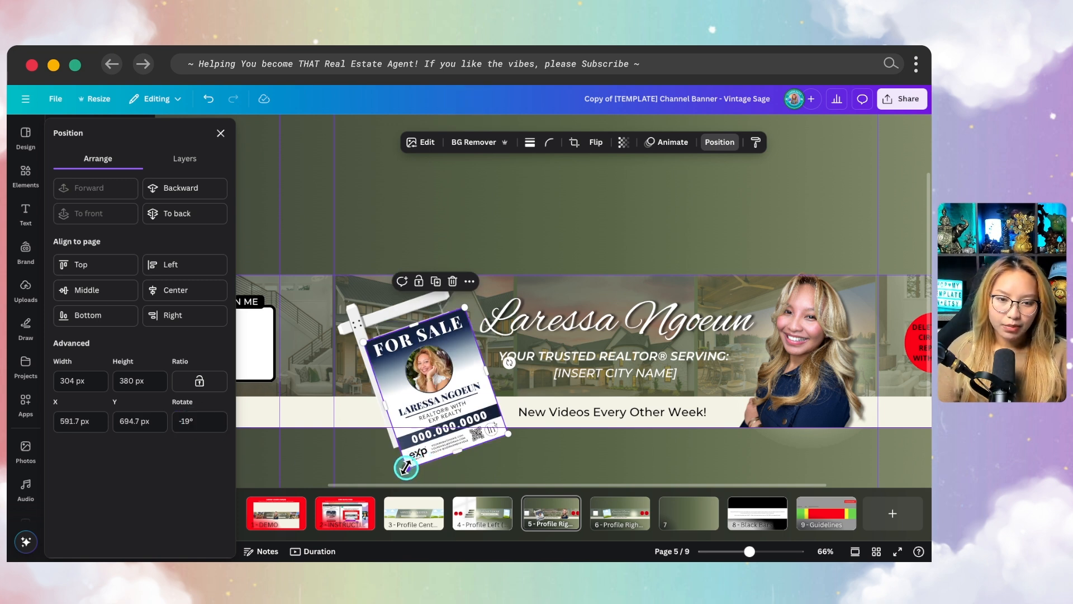
Scale the navy For Sale sign design down to about 249 by 311 px and nudge it onto the signpost's hanging board
left_click_drag(408, 467, 414, 453)
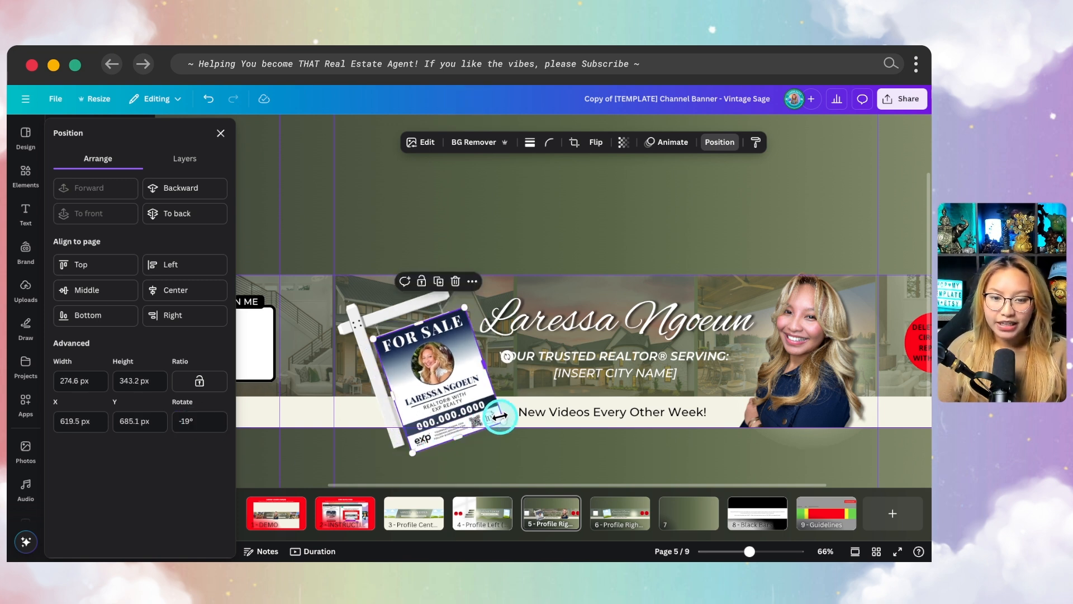
left_click_drag(502, 419, 492, 413)
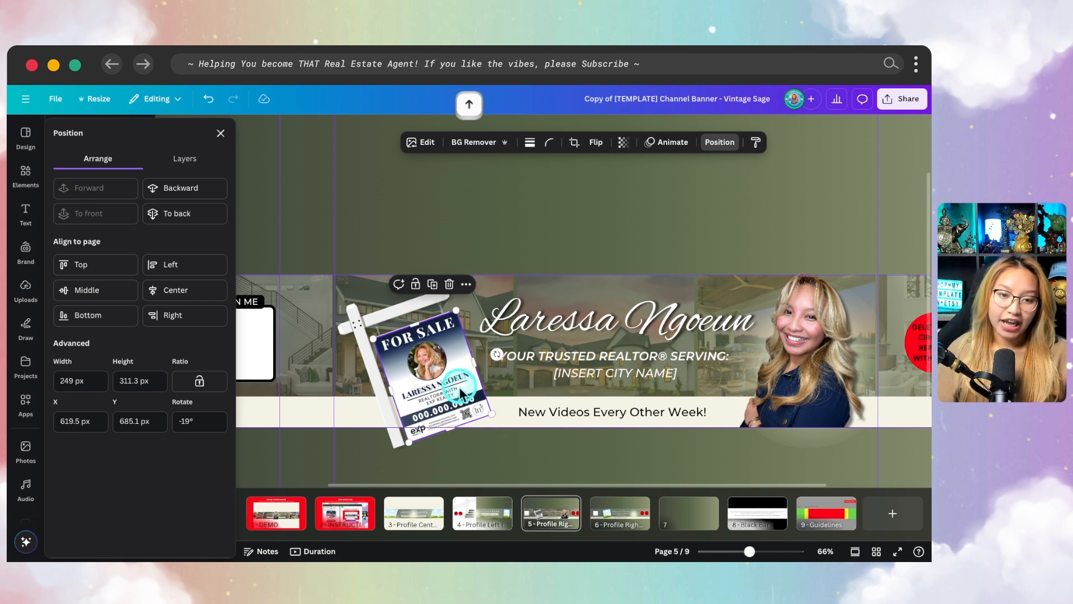
scroll(459, 388, "down", 1)
key("fn")
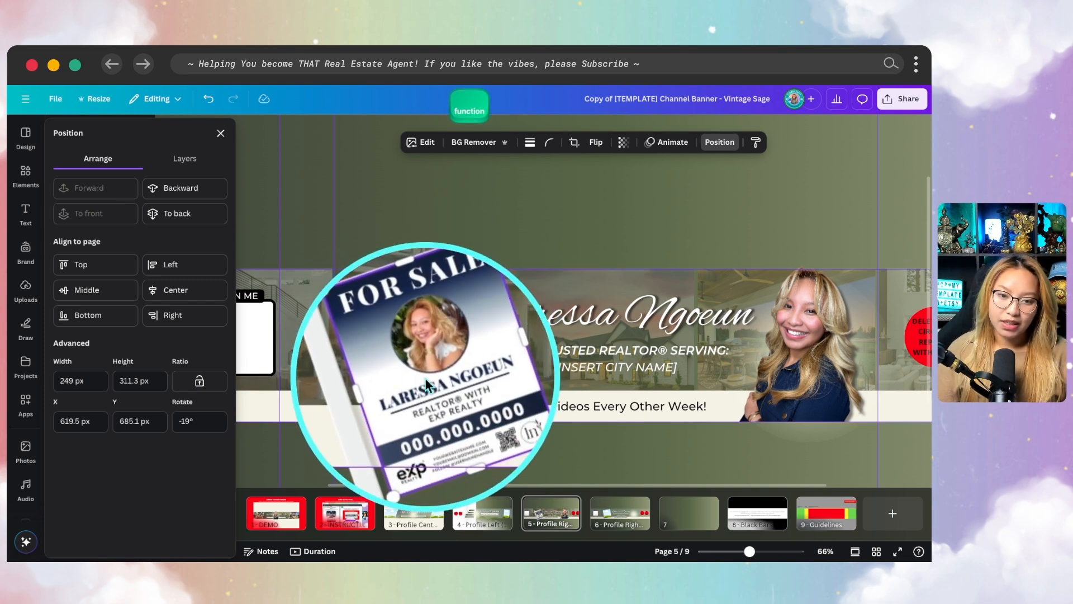
left_click_drag(427, 382, 425, 380)
left_click(489, 457)
scroll(490, 457, "down", 5)
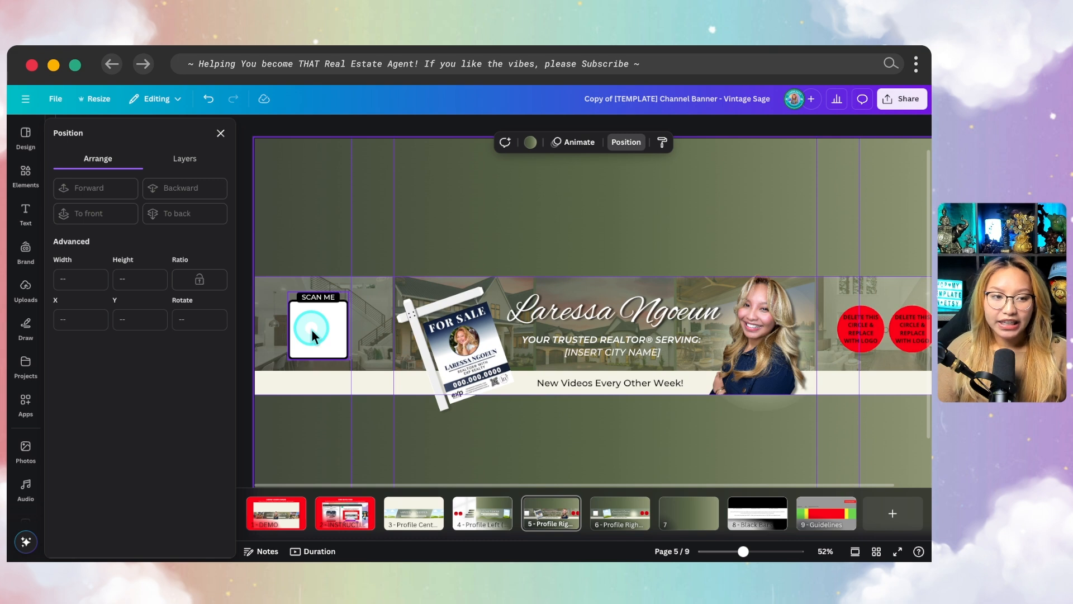
Add the black and white QR code graphic from the brand kit, shrink it and move it over the SCAN ME frame
left_click(69, 269)
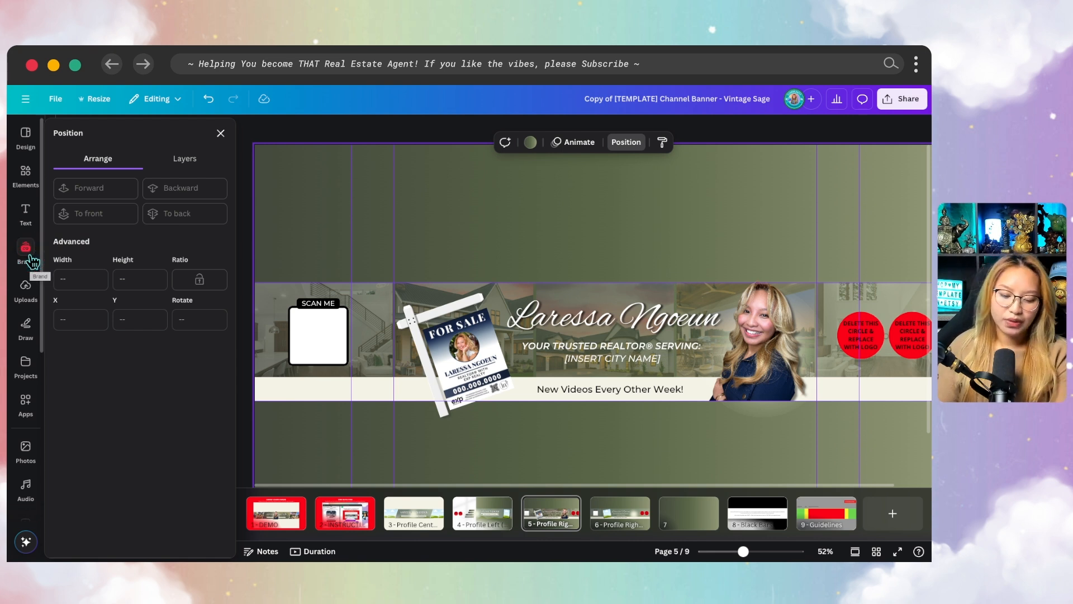
scroll(31, 261, "down", 1)
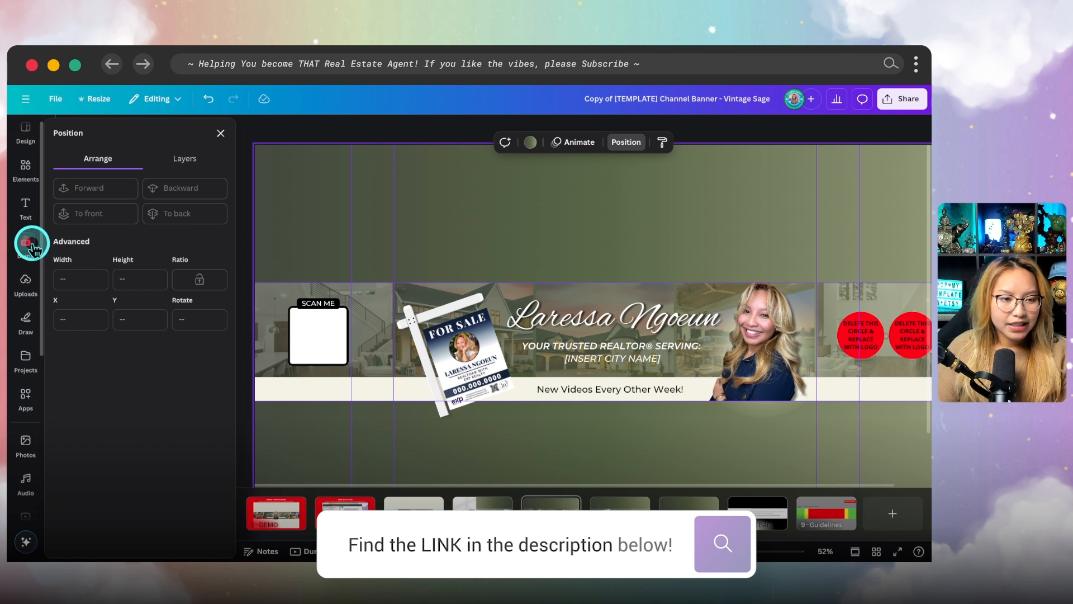
left_click(32, 245)
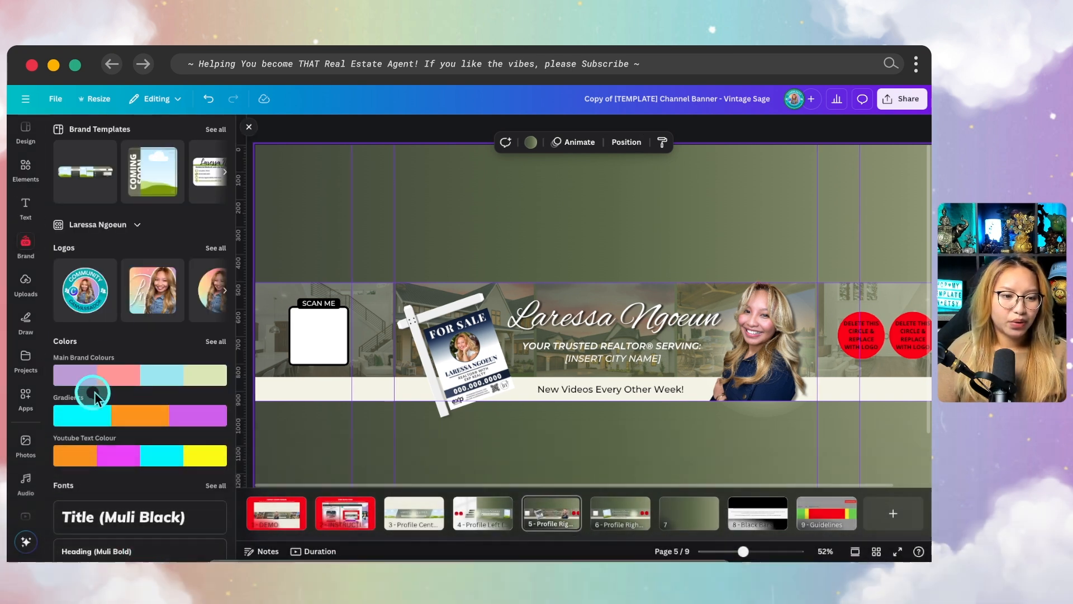
scroll(108, 385, "down", 1)
scroll(108, 386, "down", 6)
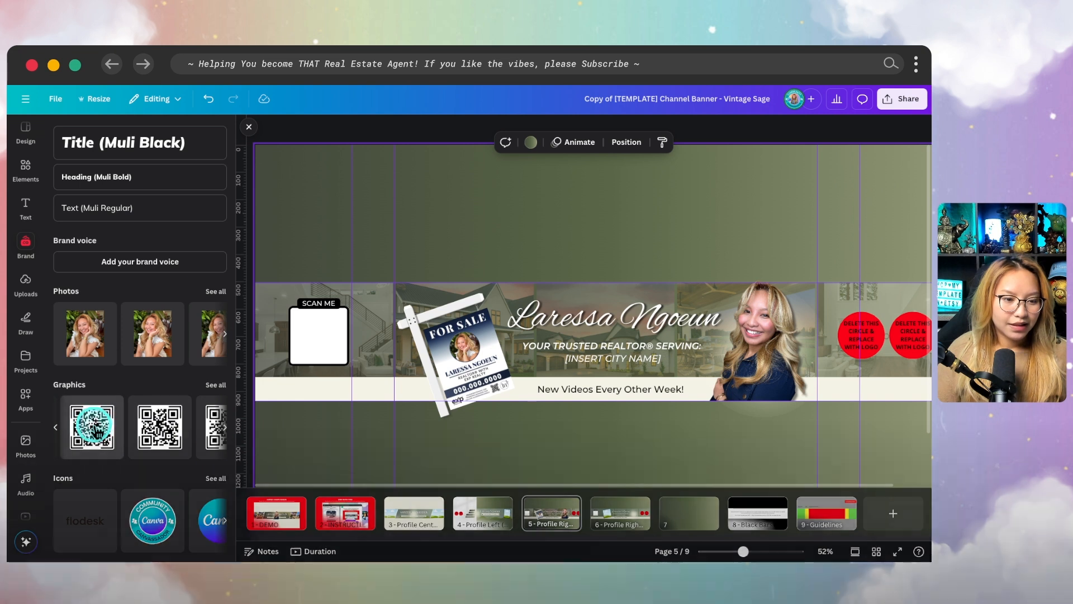
left_click(152, 413)
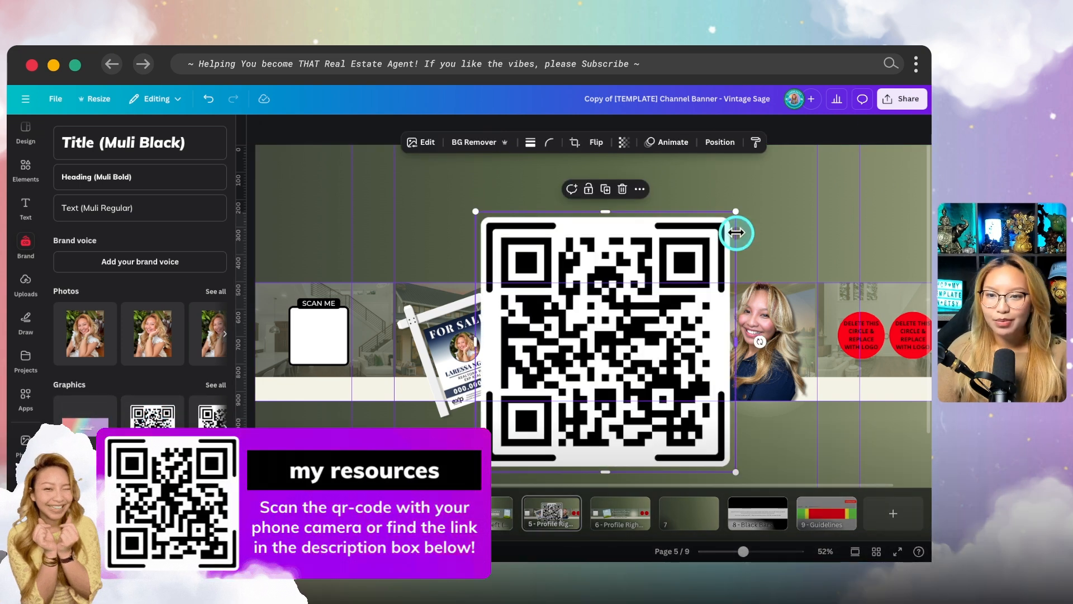
left_click_drag(739, 211, 549, 399)
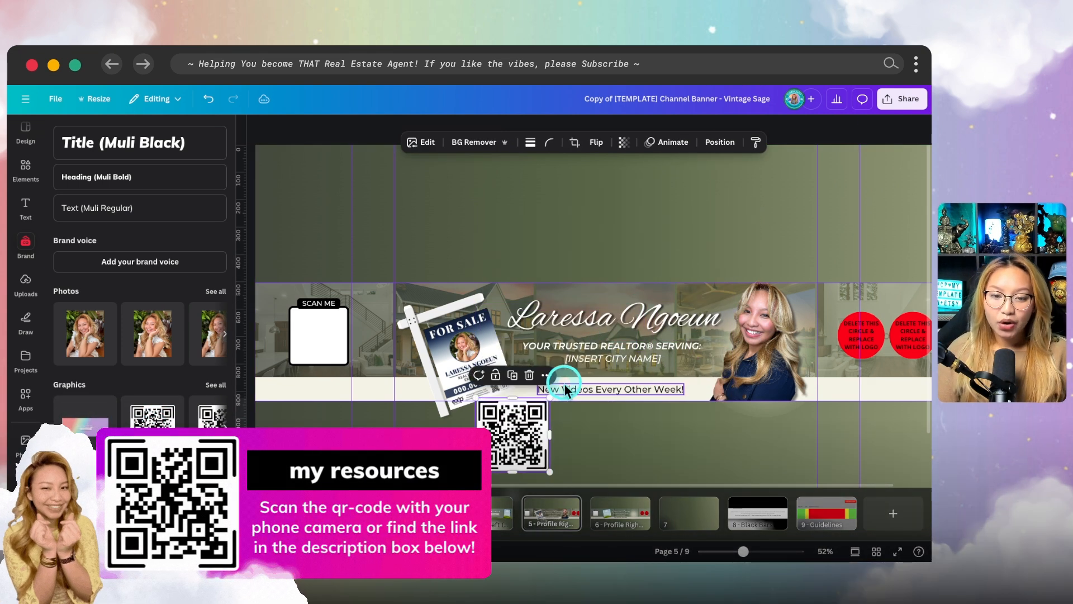
left_click_drag(509, 447, 323, 352)
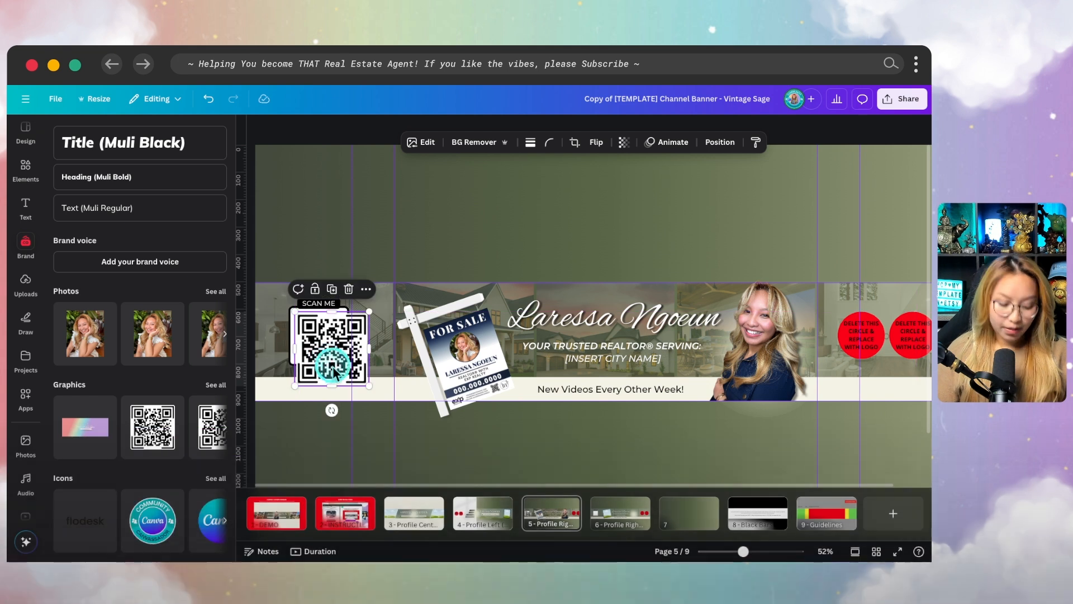
Align the QR code with the SCAN ME frame and scale it down to fit inside the black border
scroll(360, 385, "up", 2)
scroll(360, 385, "up", 4)
left_click(360, 380)
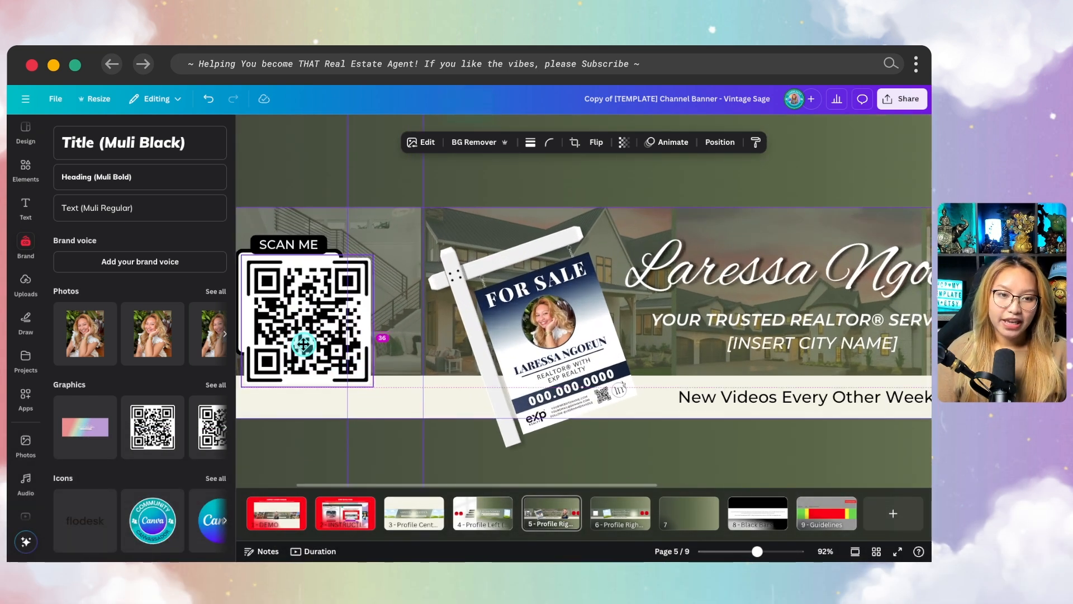
left_click_drag(373, 385, 338, 353)
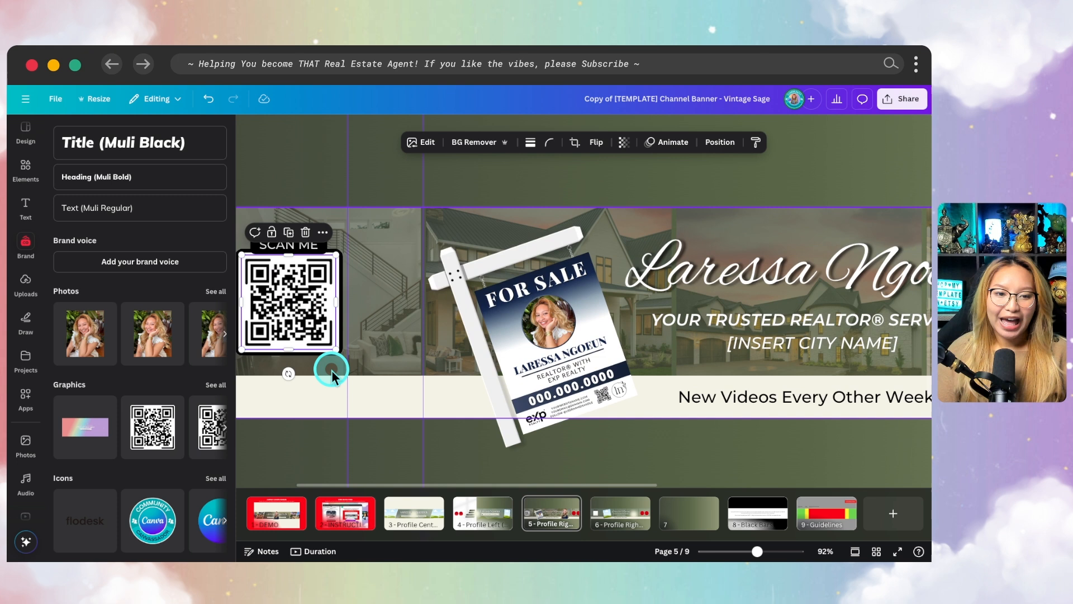
left_click(299, 442)
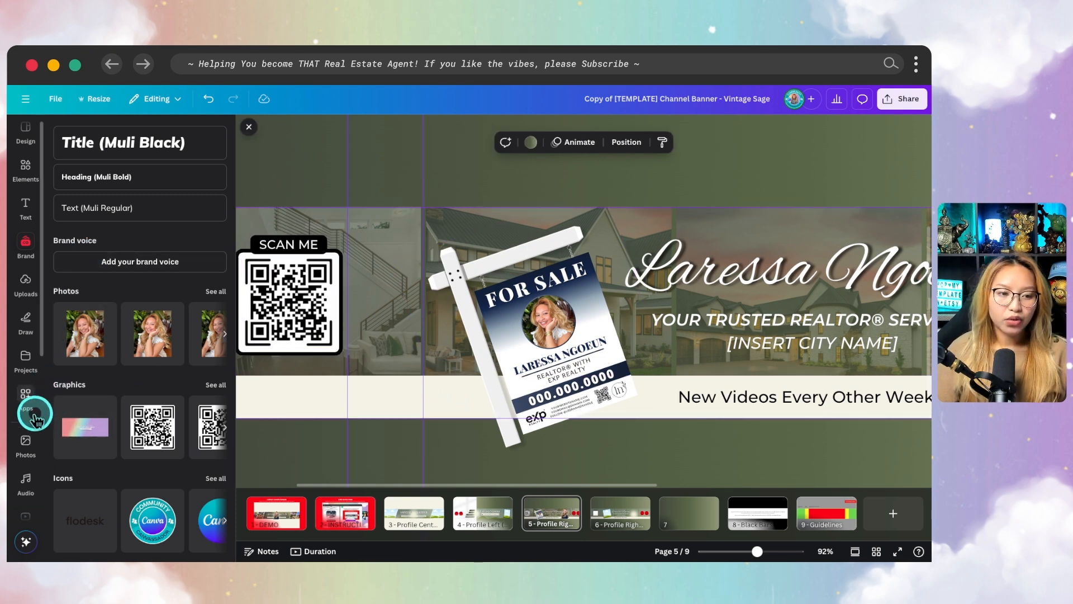
Search the available apps for "qr-code" and open the QR code app
key("fn")
left_click(27, 395)
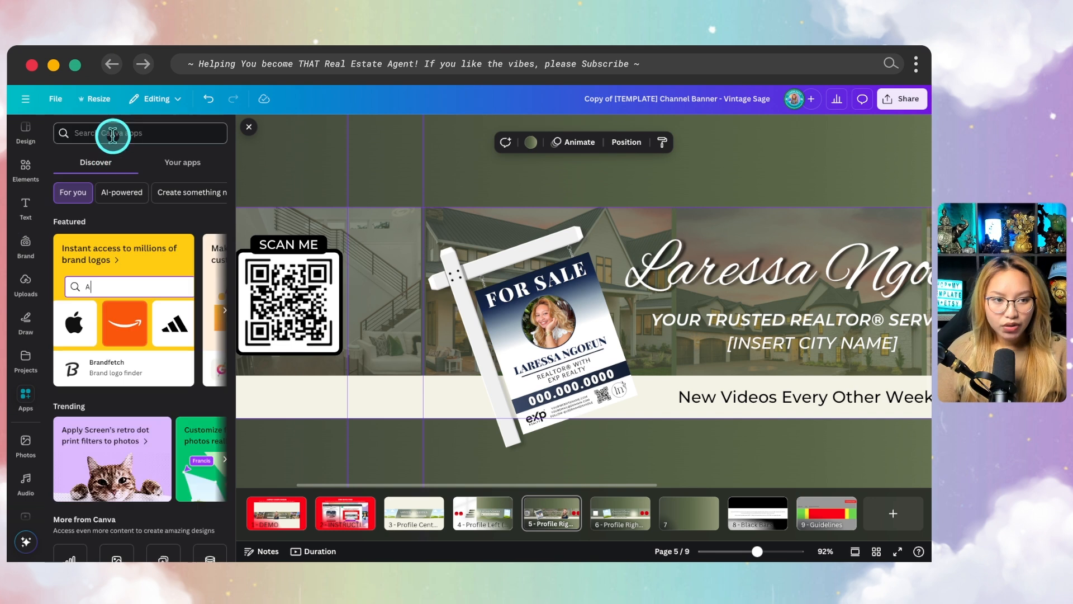
type("qr-code")
key("Return")
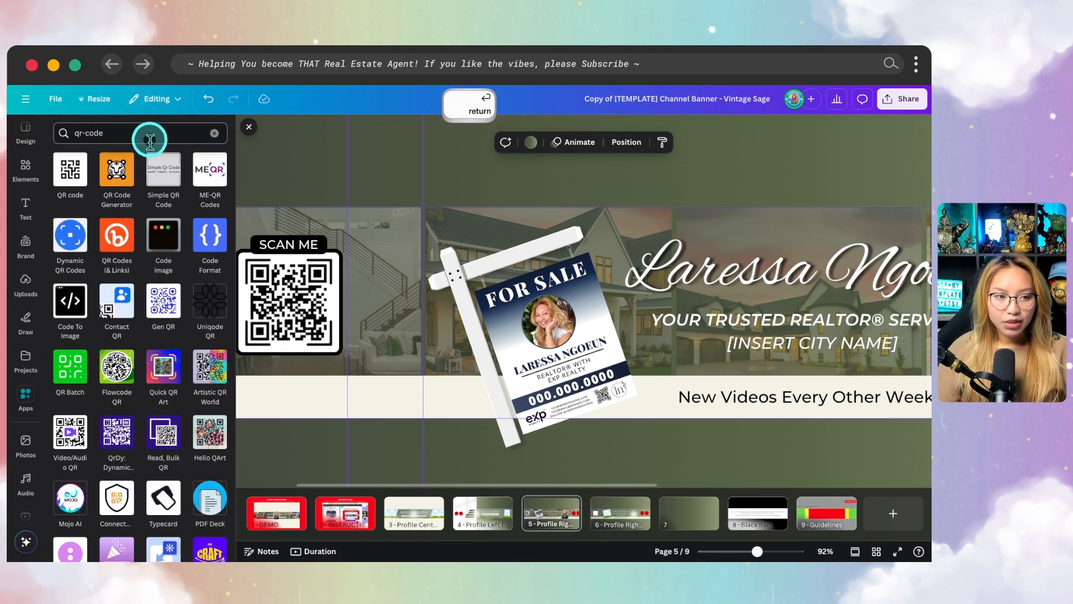
left_click(77, 184)
Generate a QR code for the realtor's Linktree profile URL
left_click(128, 213)
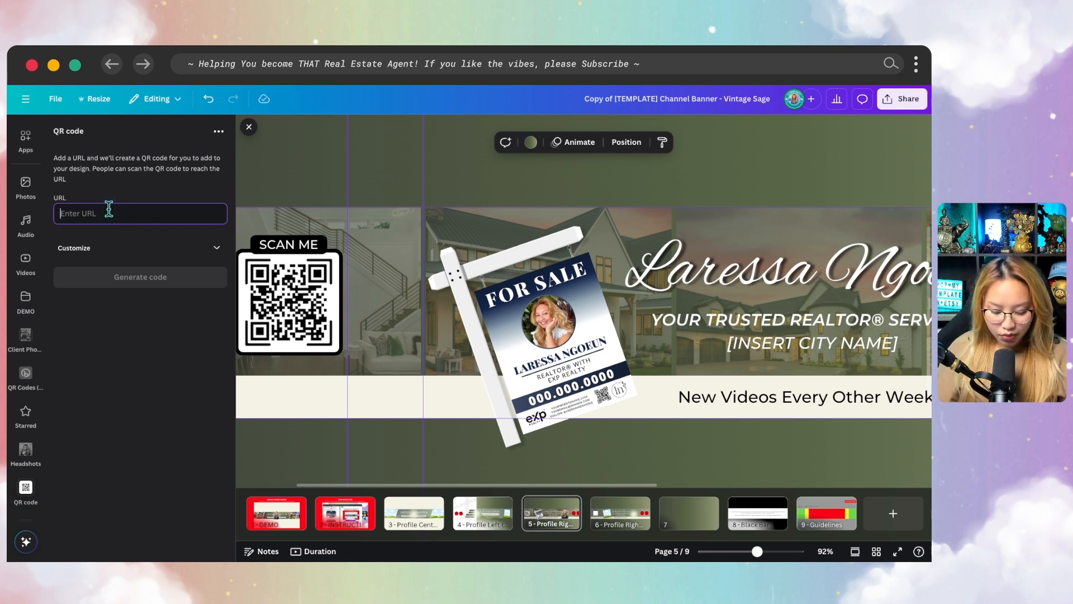
type("https://linktr.ee/laressangoeun")
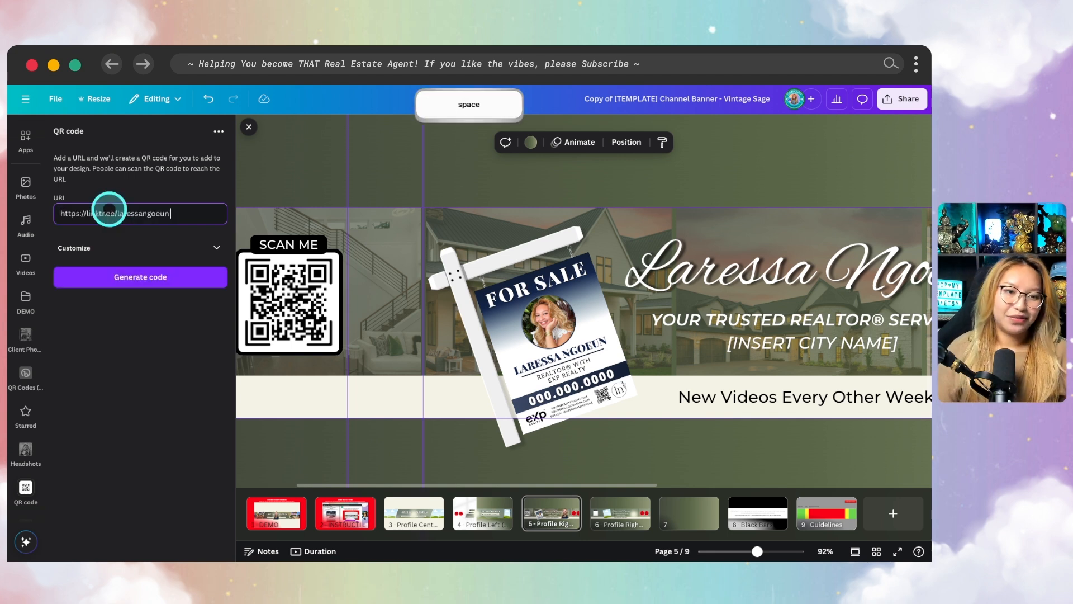
left_click(144, 277)
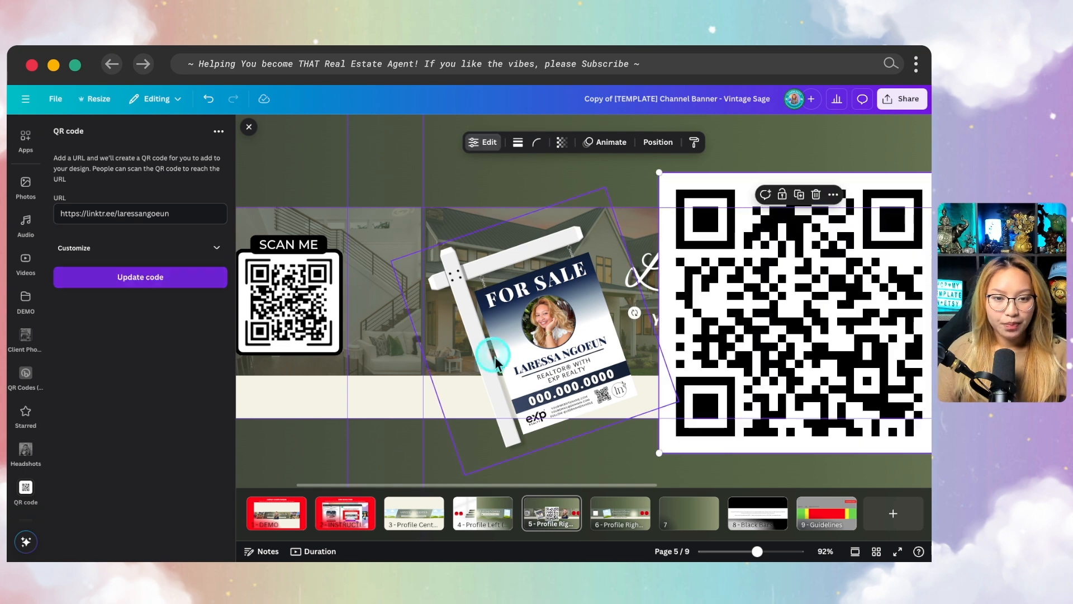
Move the generated QR code to the SCAN ME frame and shrink it to fit inside the border
scroll(629, 380, "down", 3)
left_click_drag(653, 354, 406, 394)
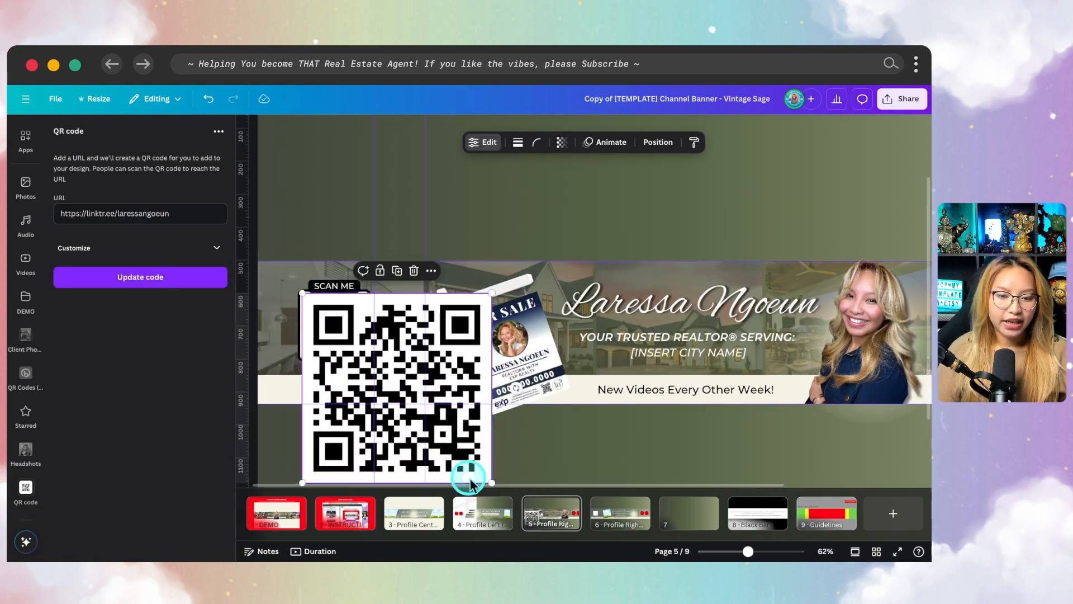
left_click_drag(490, 478, 367, 358)
left_click(335, 210)
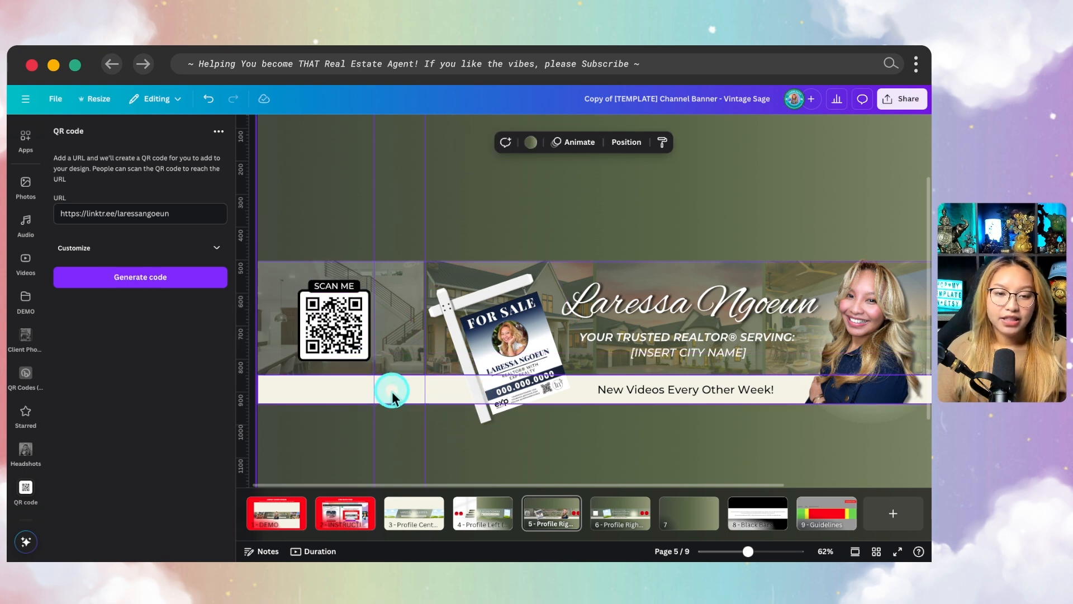
left_click(479, 428)
left_click(437, 313)
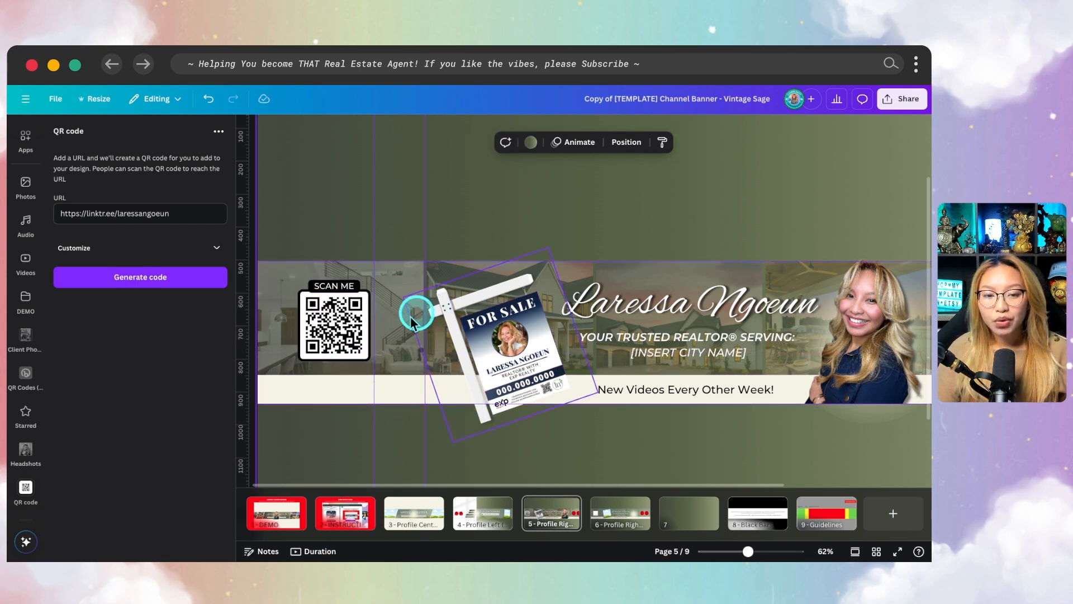
left_click(262, 394)
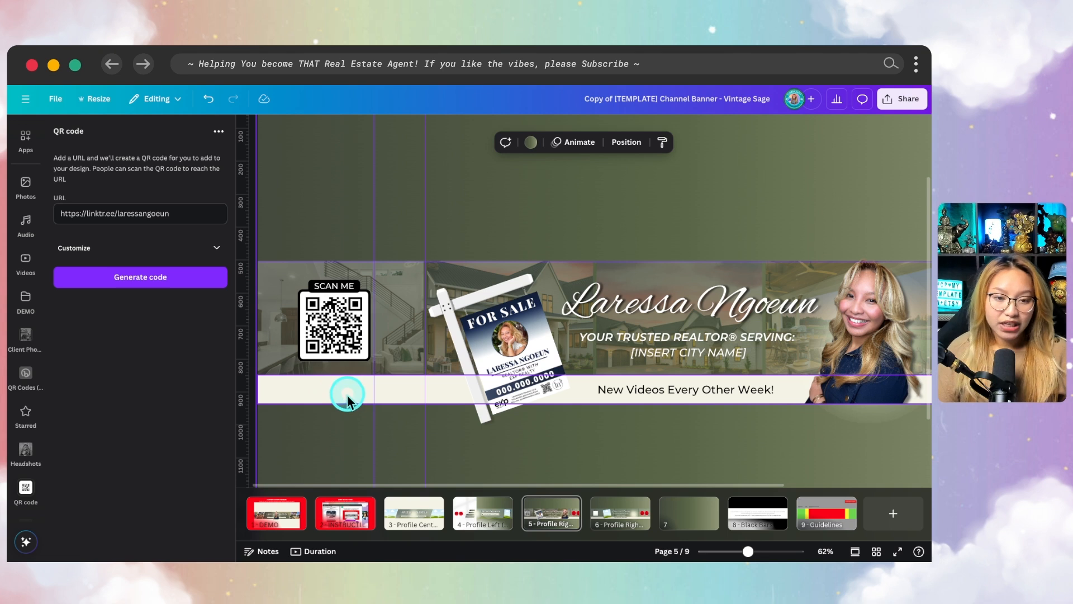
left_click(345, 358)
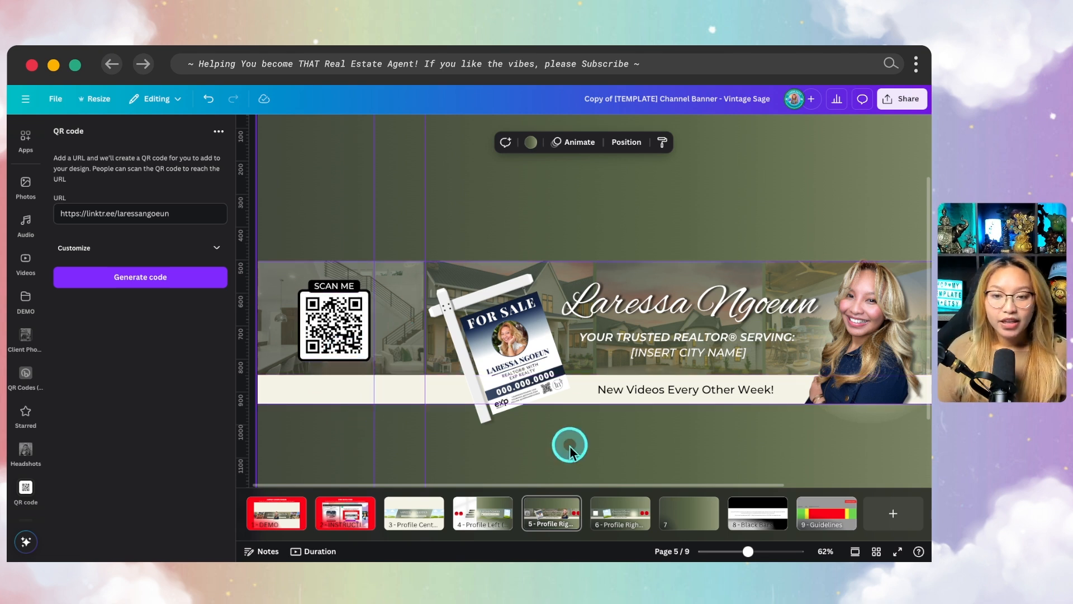
Delete both red placeholder logo circles beside the portrait
scroll(570, 445, "right", 5)
left_click(833, 329)
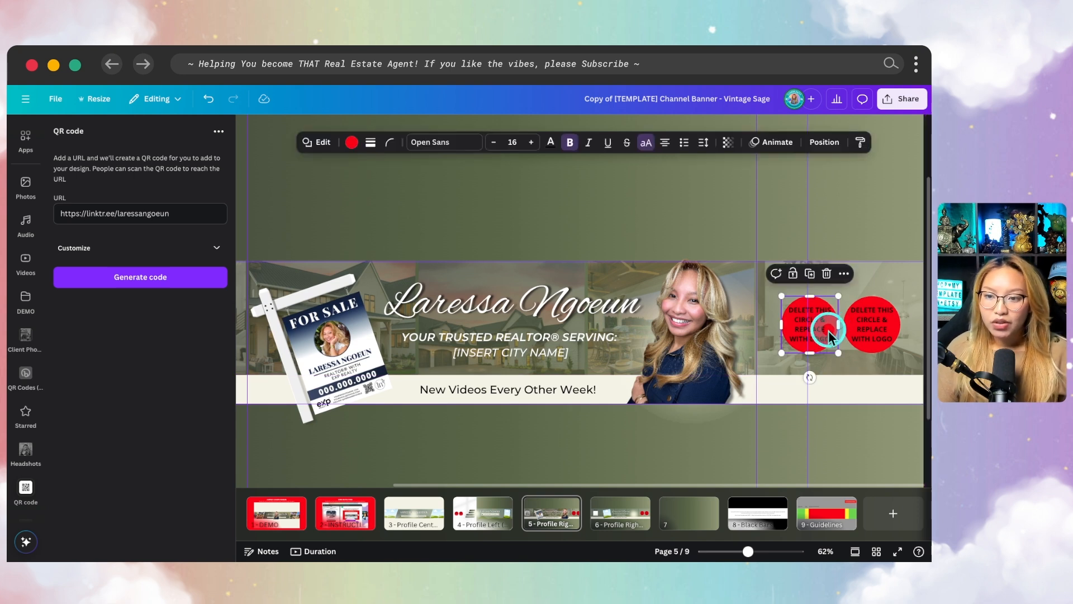
key("BackSpace")
left_click(882, 335)
key("BackSpace")
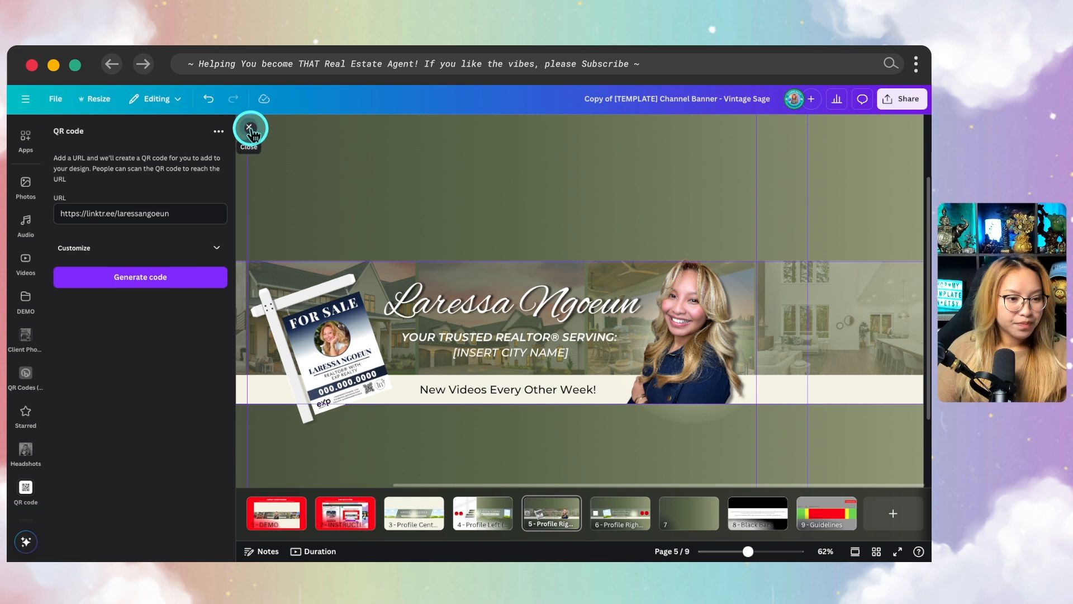
Open the brand assets and switch to the "Keep It Real Estate & Subscribe!" brand kit
scroll(27, 249, "up", 2)
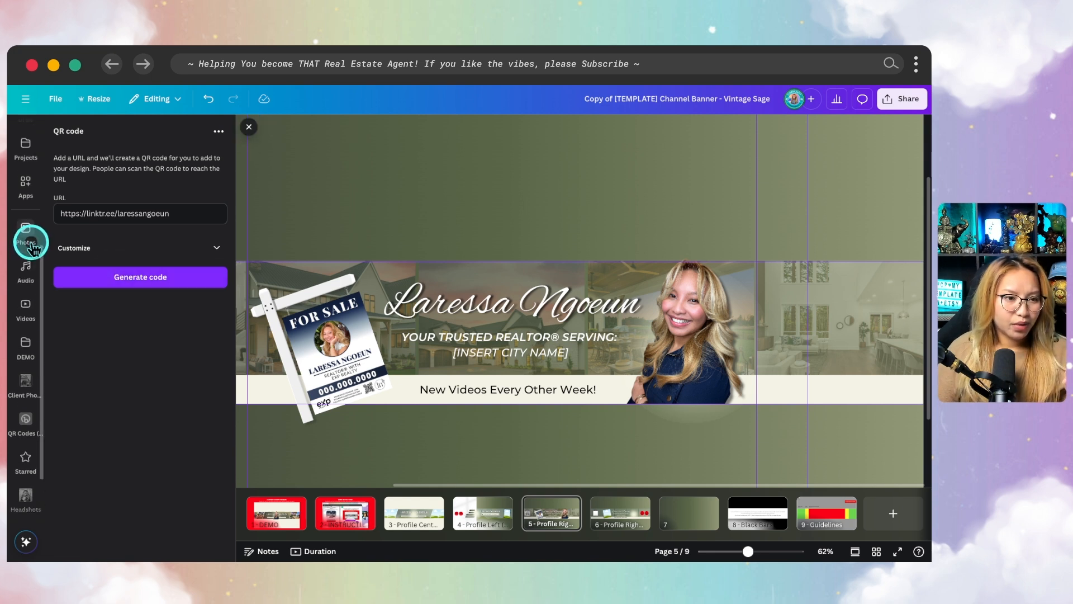
scroll(36, 260, "up", 4)
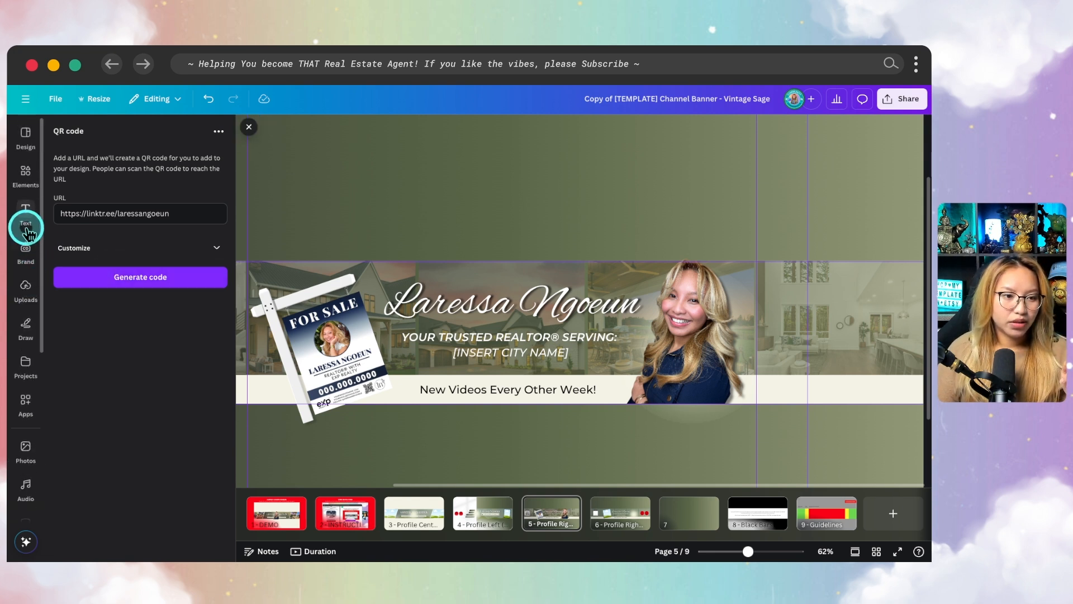
left_click(28, 258)
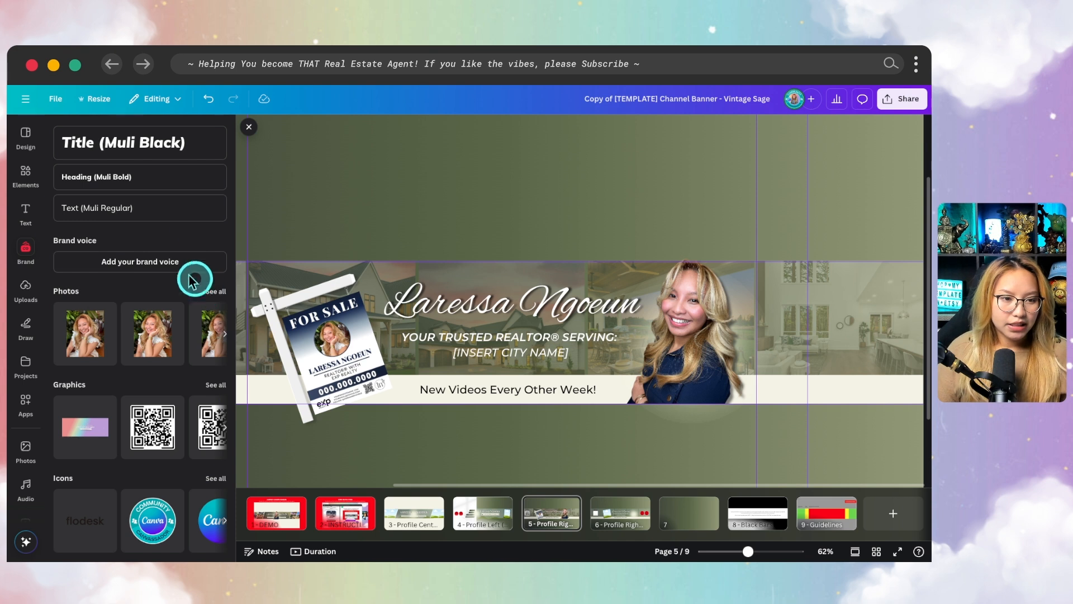
scroll(168, 268, "up", 7)
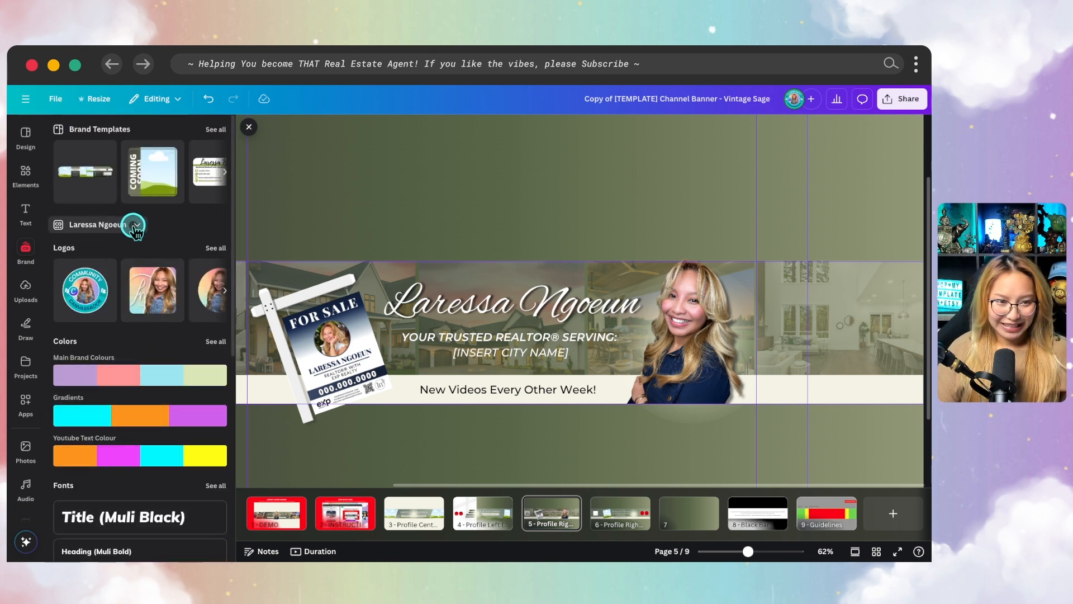
left_click(135, 226)
scroll(445, 354, "down", 2)
left_click(398, 393)
left_click(601, 481)
Add the white circular monogram logo from the brand kit and shrink it to a small mark just below the banner strip
scroll(133, 315, "right", 5)
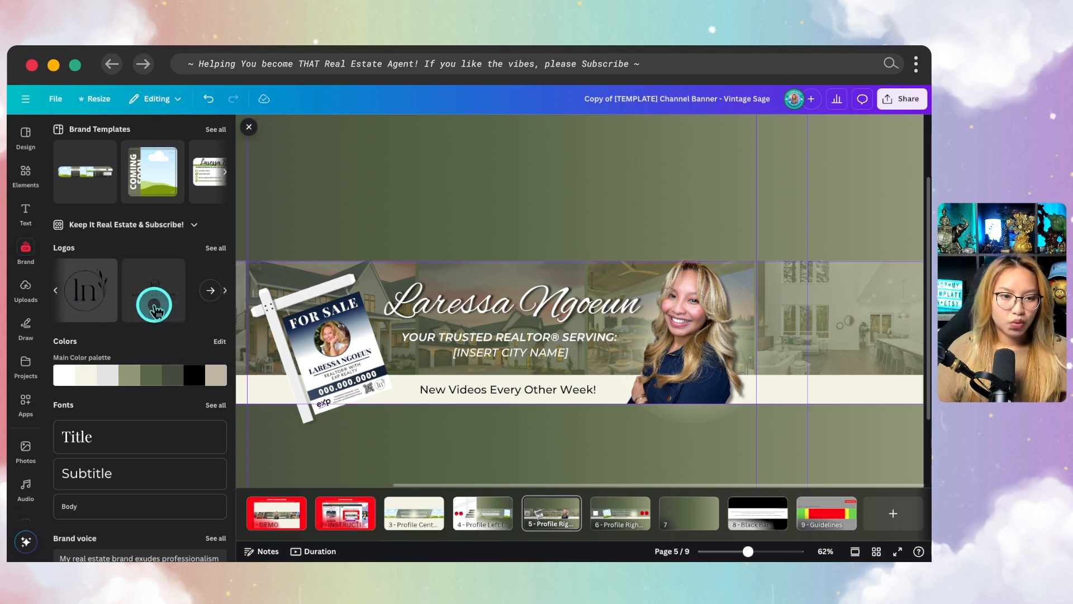
scroll(154, 304, "left", 5)
left_click(106, 290)
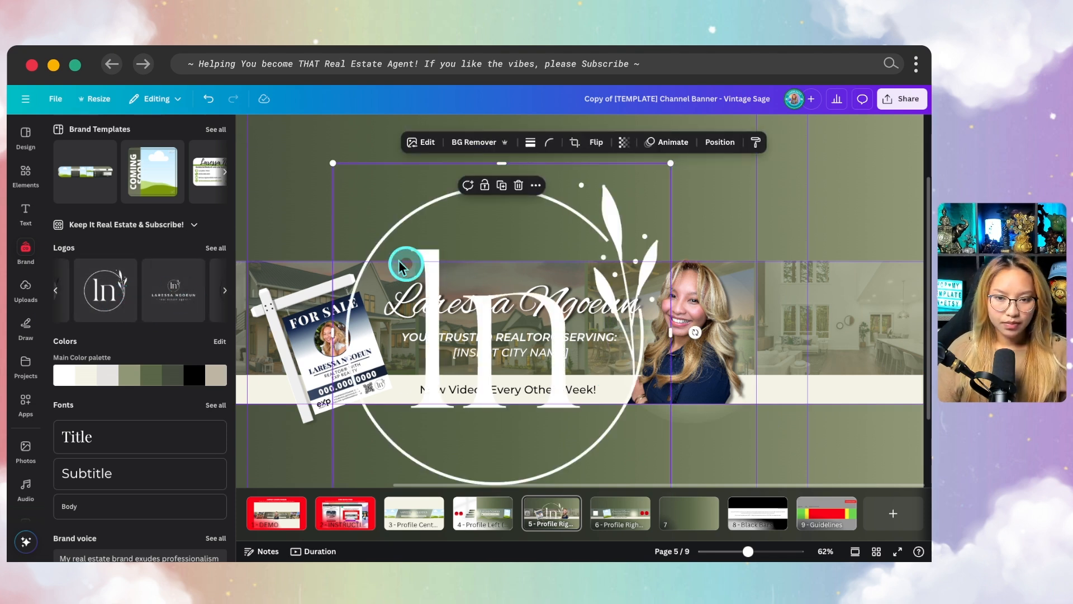
scroll(501, 260, "down", 5)
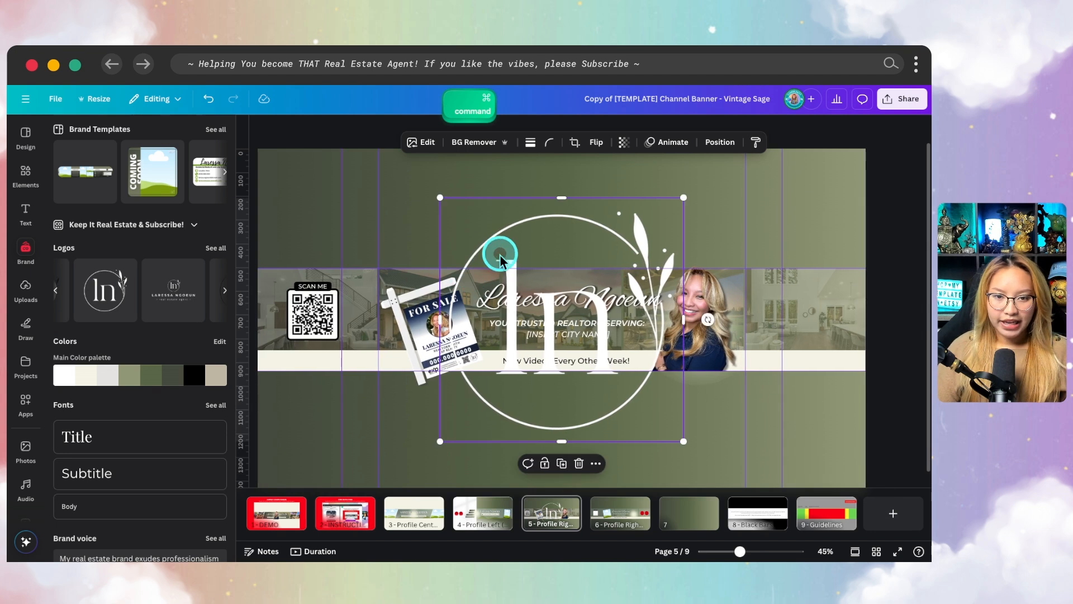
left_click_drag(440, 197, 800, 414)
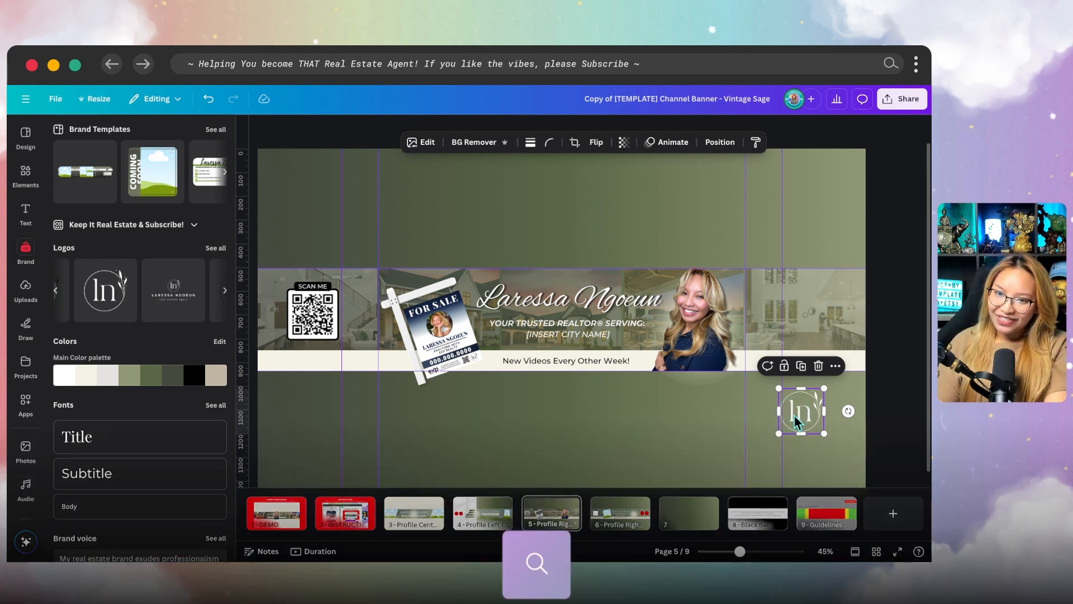
left_click(817, 410)
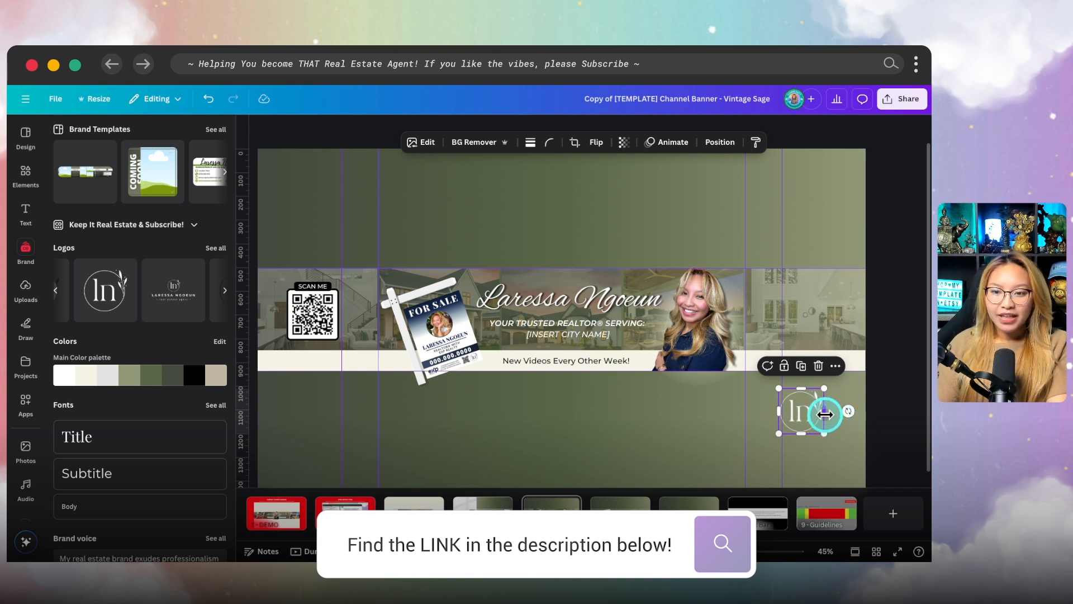
scroll(819, 401, "up", 5)
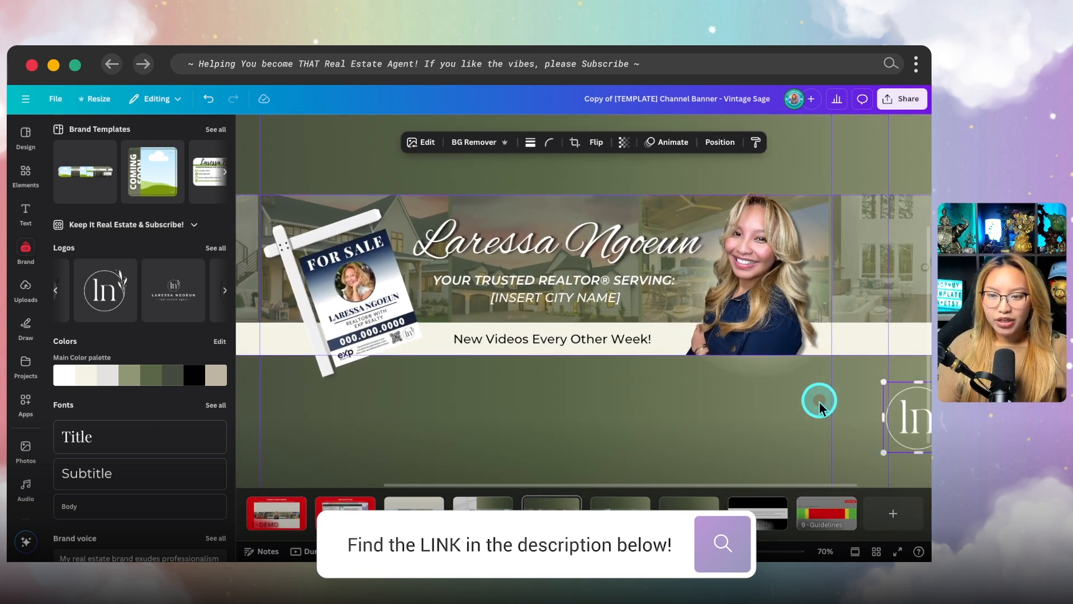
scroll(802, 394, "up", 2)
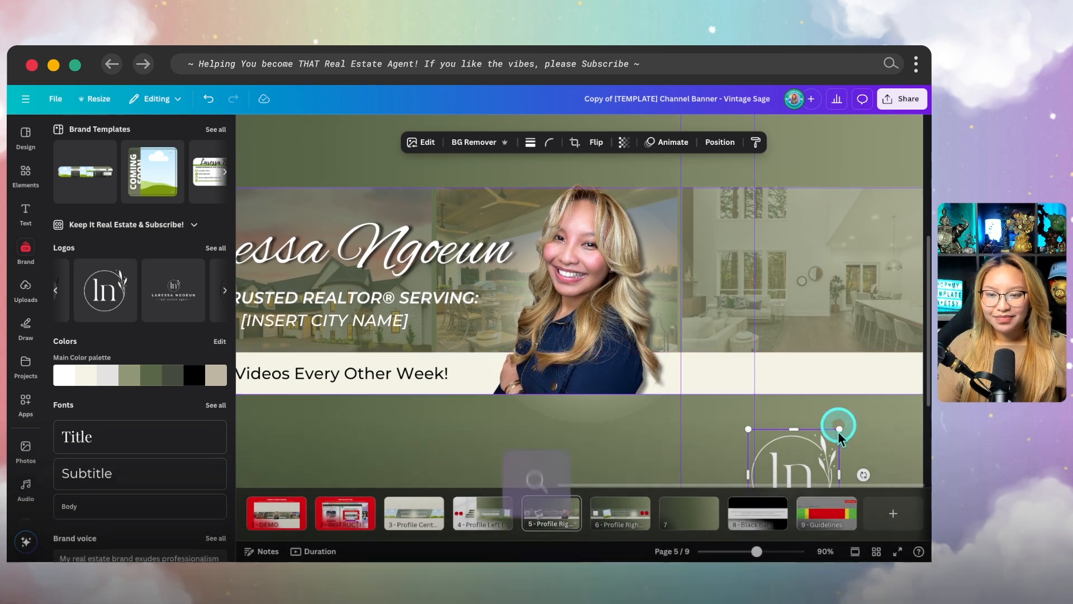
mouse_move(812, 459)
left_mouse_down()
mouse_move(805, 179)
mouse_move(814, 438)
left_mouse_up()
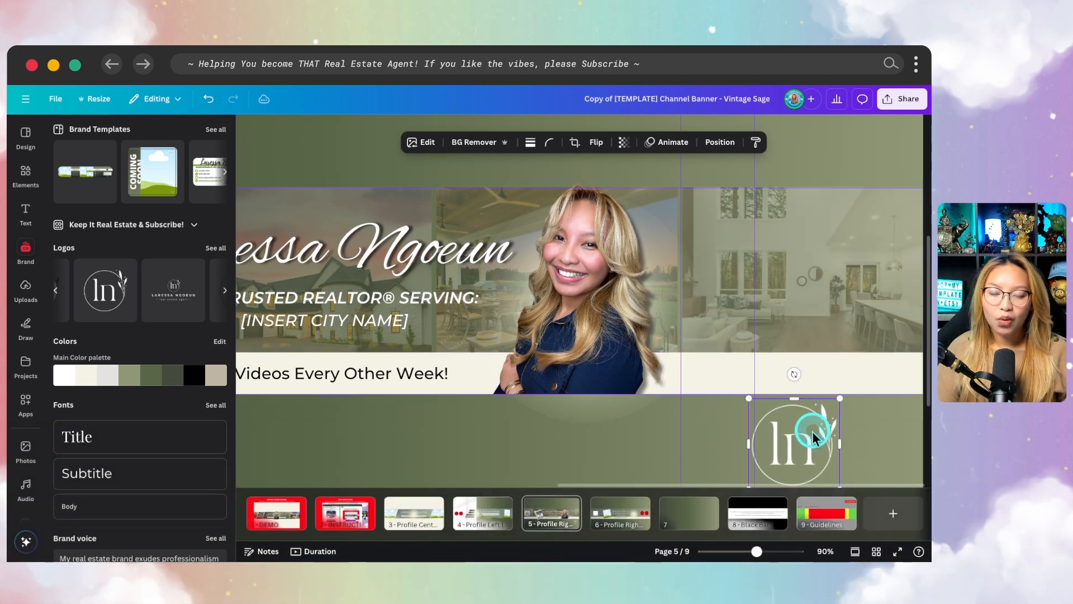
Lock only the position of the photo strip behind the portrait
left_click(803, 252)
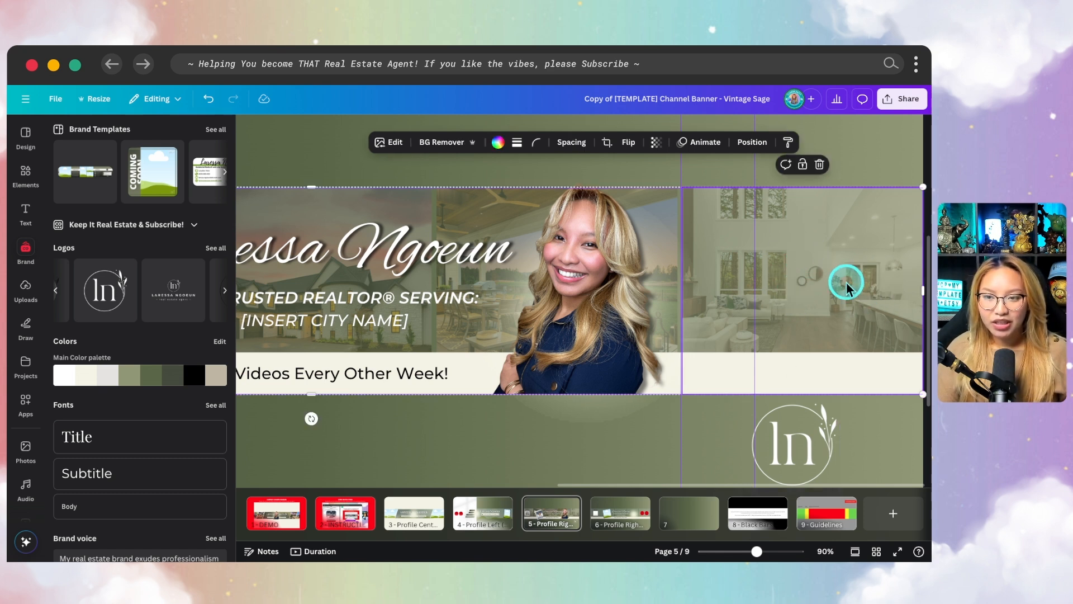
left_click(802, 162)
left_click(855, 460)
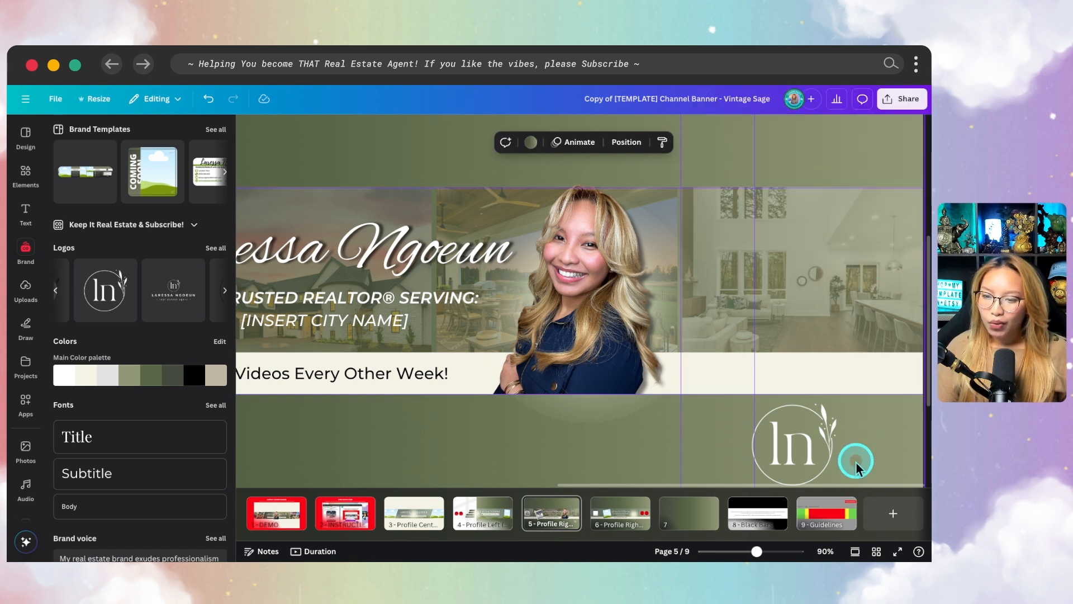
Move the monogram logo onto the faded interior photo, just beyond the portrait's outer side
scroll(856, 464, "down", 1)
scroll(856, 464, "down", 1)
left_click(795, 433)
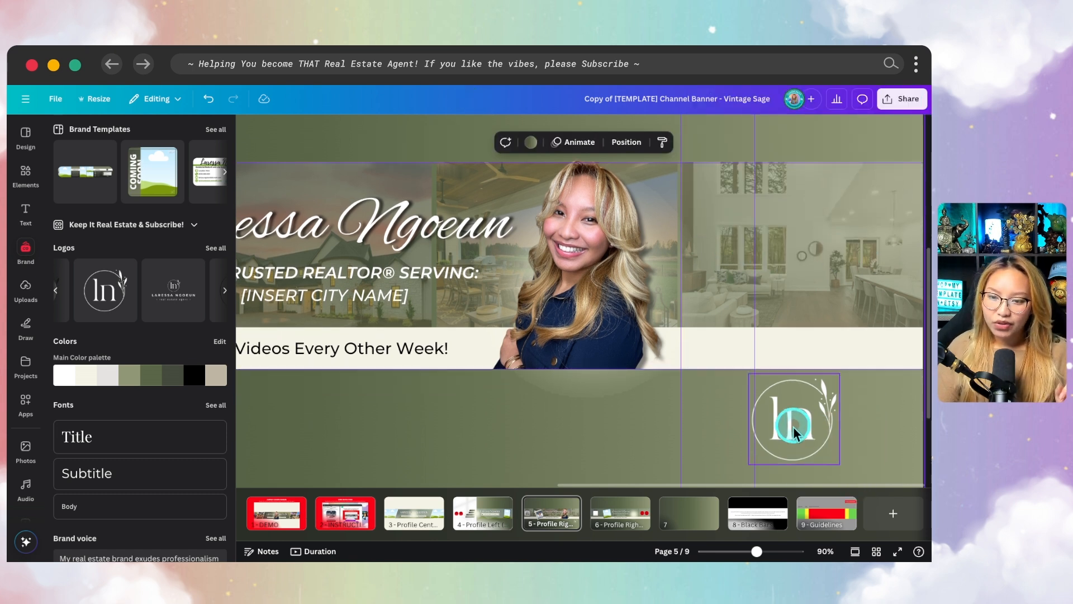
left_click(793, 431)
mouse_move(798, 430)
left_mouse_down()
mouse_move(787, 403)
mouse_move(799, 417)
left_mouse_up()
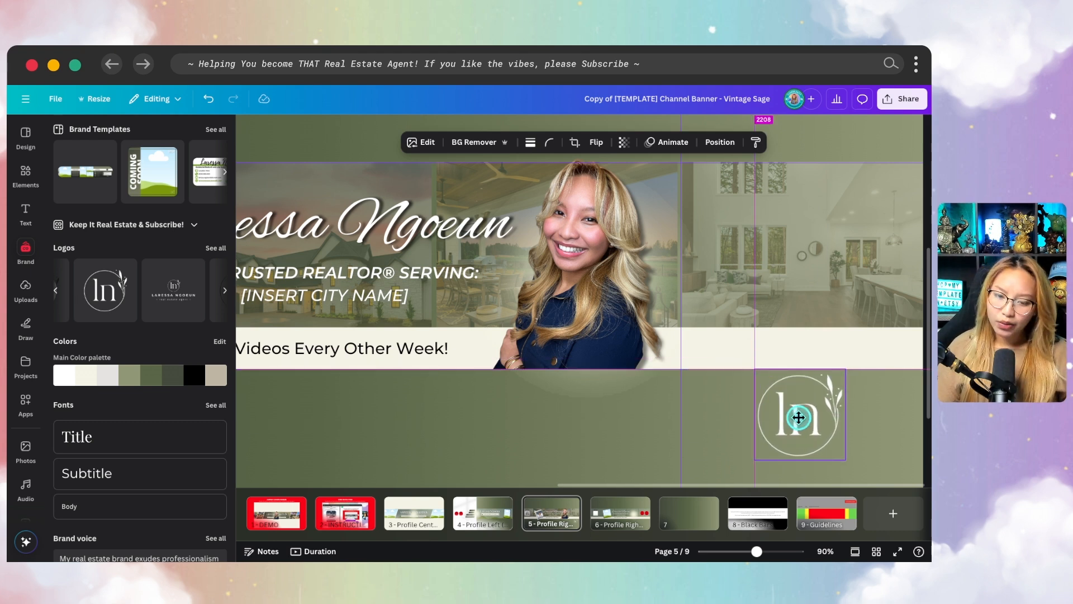
left_click_drag(798, 417, 740, 257)
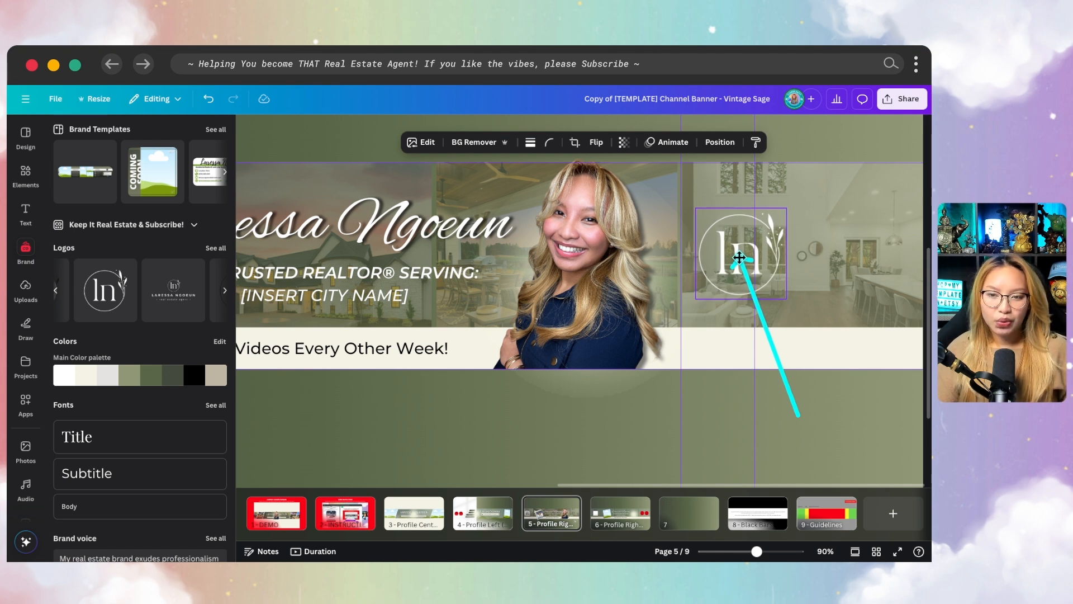
left_click_drag(739, 258, 739, 259)
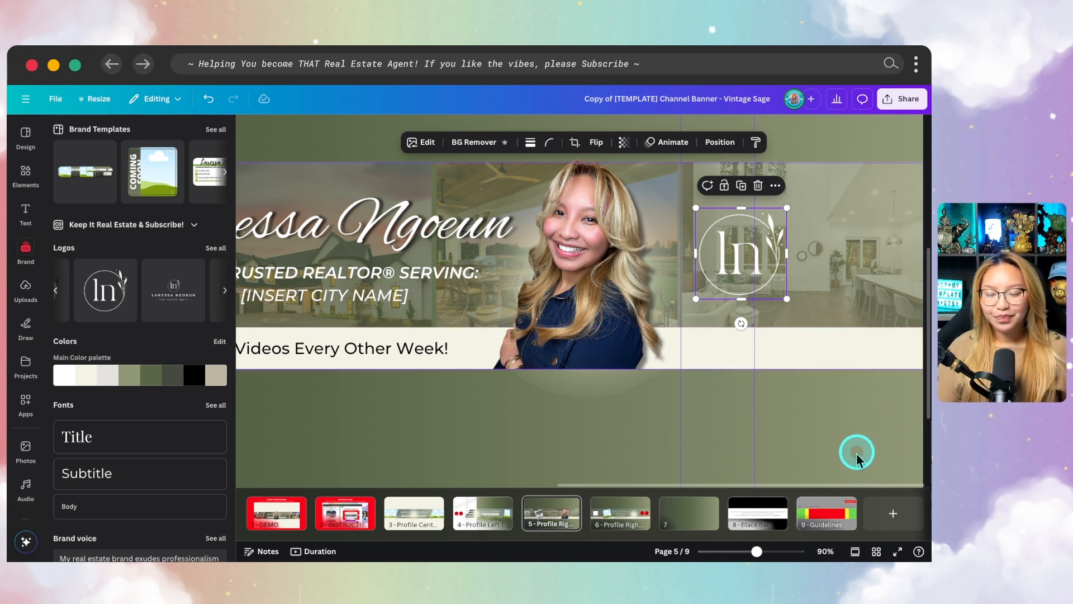
Shrink the monogram logo slightly and nudge it up within the photo strip
left_click_drag(696, 208, 708, 220)
left_click(824, 388)
scroll(834, 419, "up", 1)
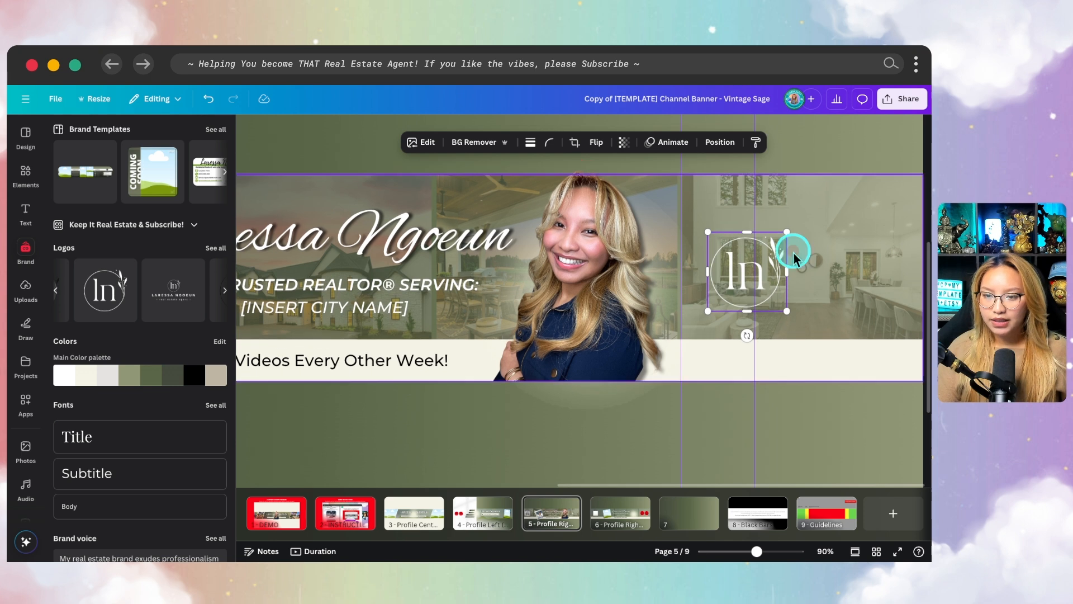
key("super+z")
key("super+z")
key("super+z")
key("super+z")
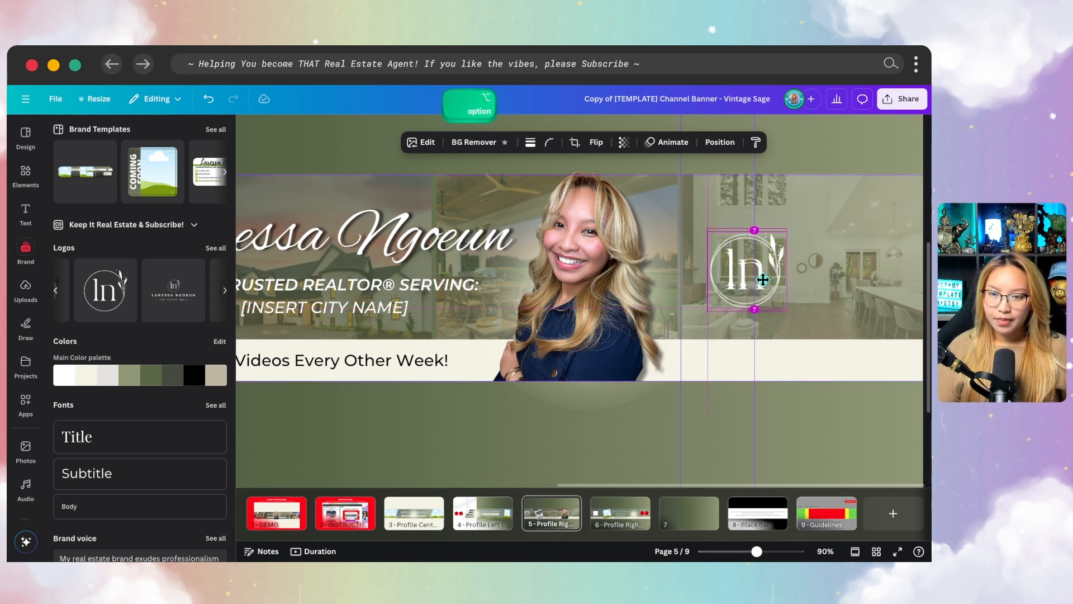
left_click(764, 287, "ctrl")
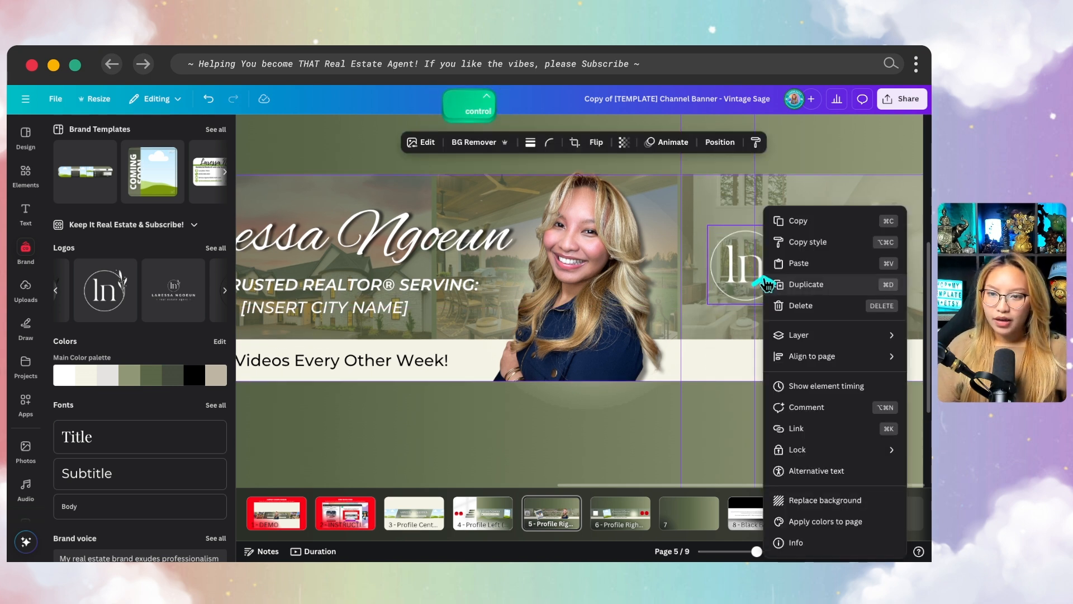
left_click(725, 396)
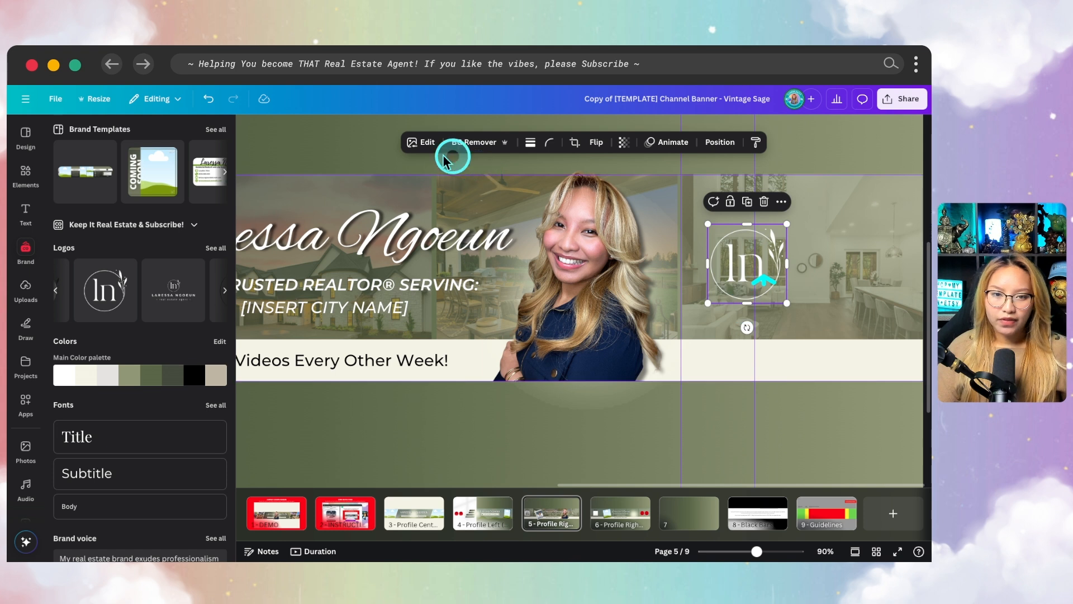
Apply a Drop shadow effect to the monogram logo
left_click(423, 144)
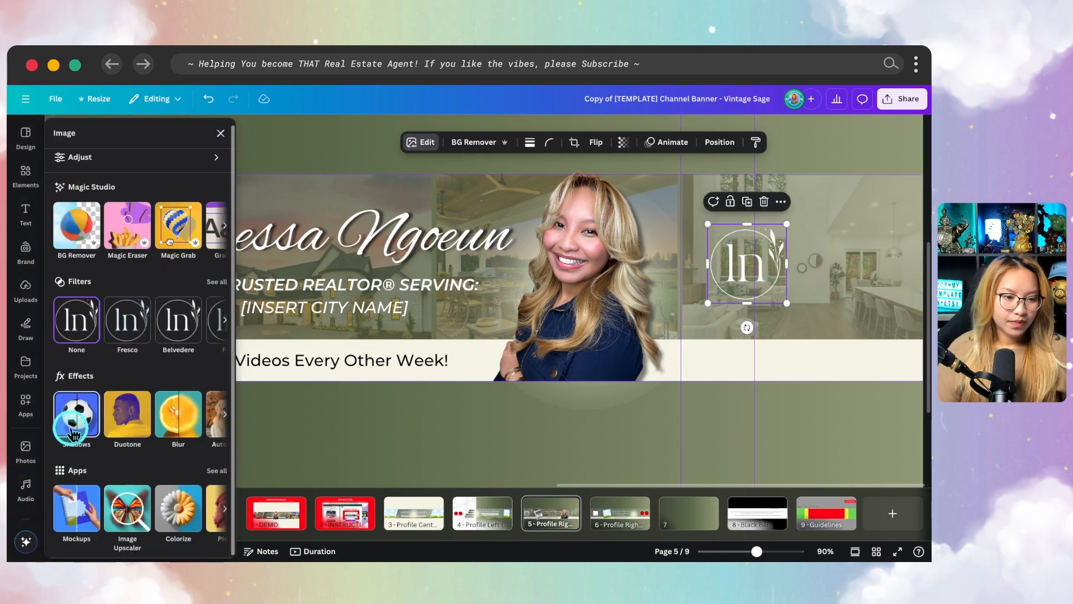
left_click(76, 417)
left_click(148, 277)
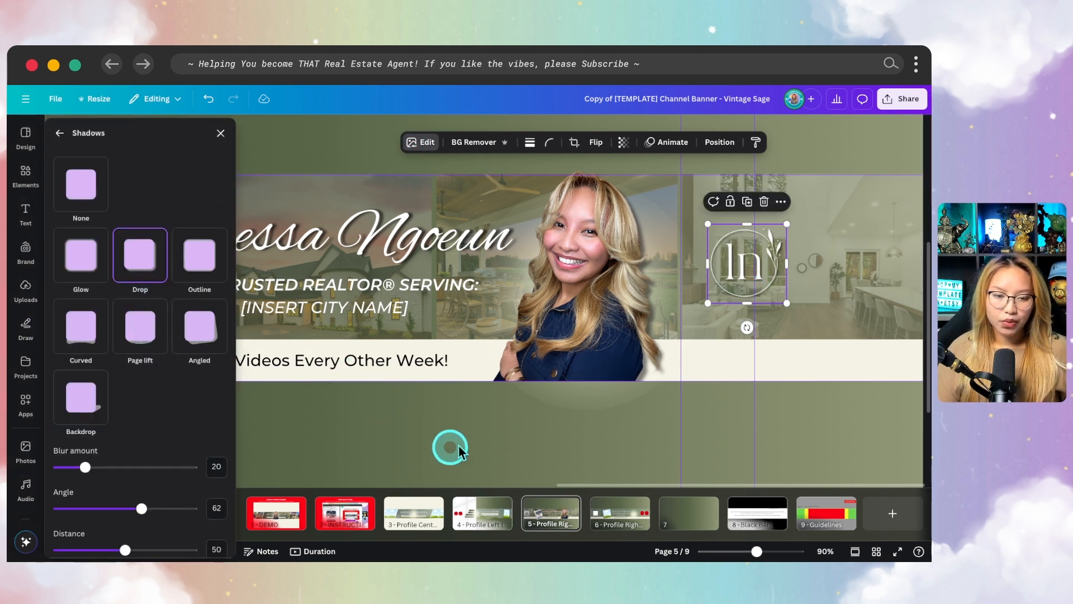
left_click(61, 133)
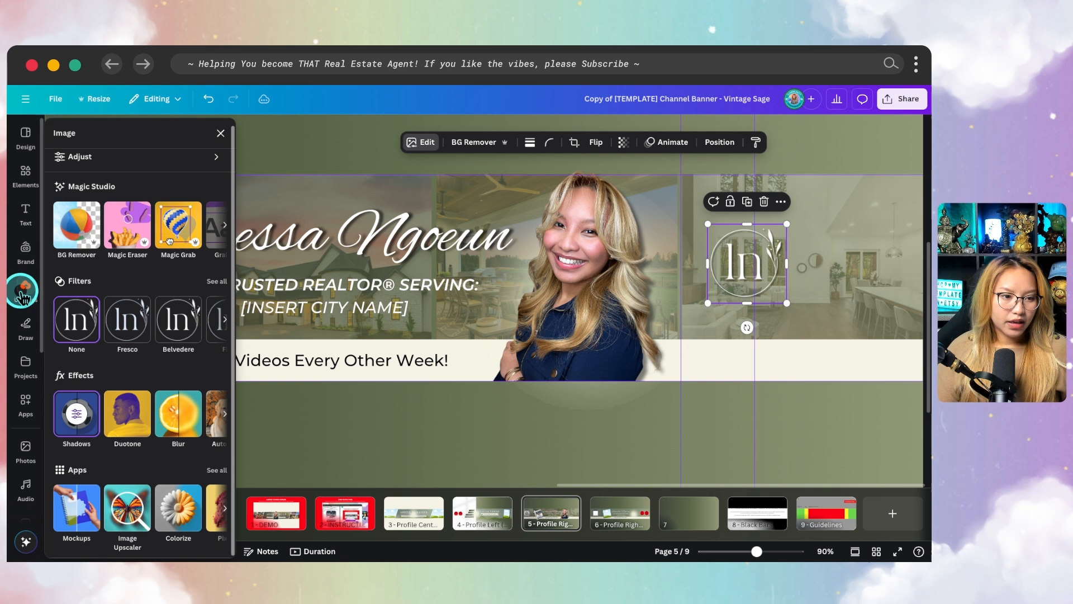
Add the white eXp Realty logo from the brand kit's graphics to the banner
left_click(26, 250)
scroll(168, 348, "down", 6)
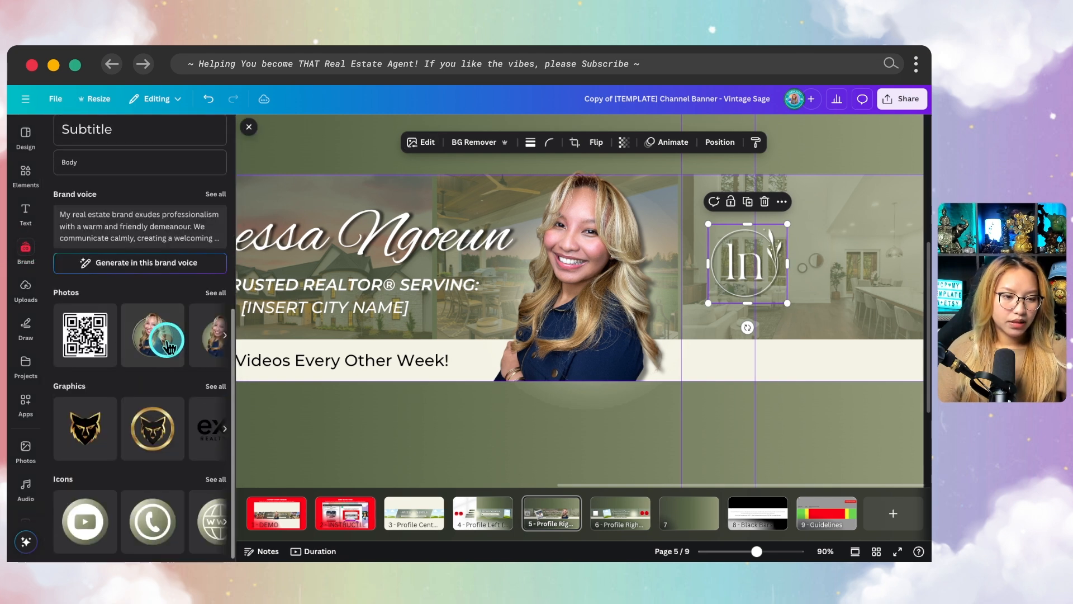
scroll(179, 425, "right", 2)
scroll(168, 425, "right", 2)
scroll(129, 431, "left", 1)
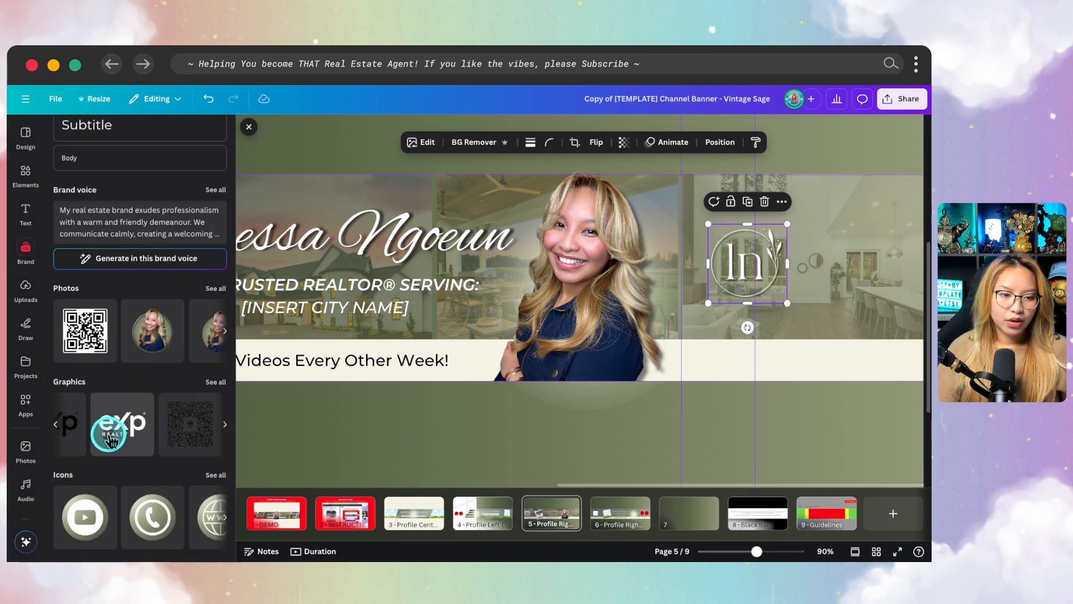
left_click(107, 431)
Shrink the eXp Realty logo and place it beside the monogram logo, on the side near the banner's edge
scroll(468, 256, "down", 5)
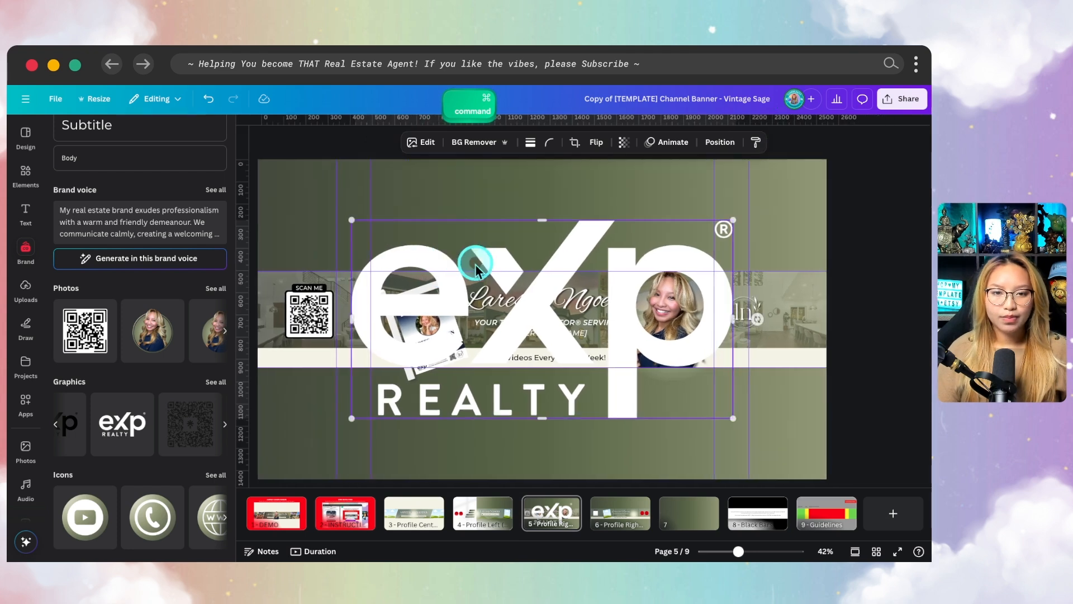
left_click_drag(352, 427, 693, 241)
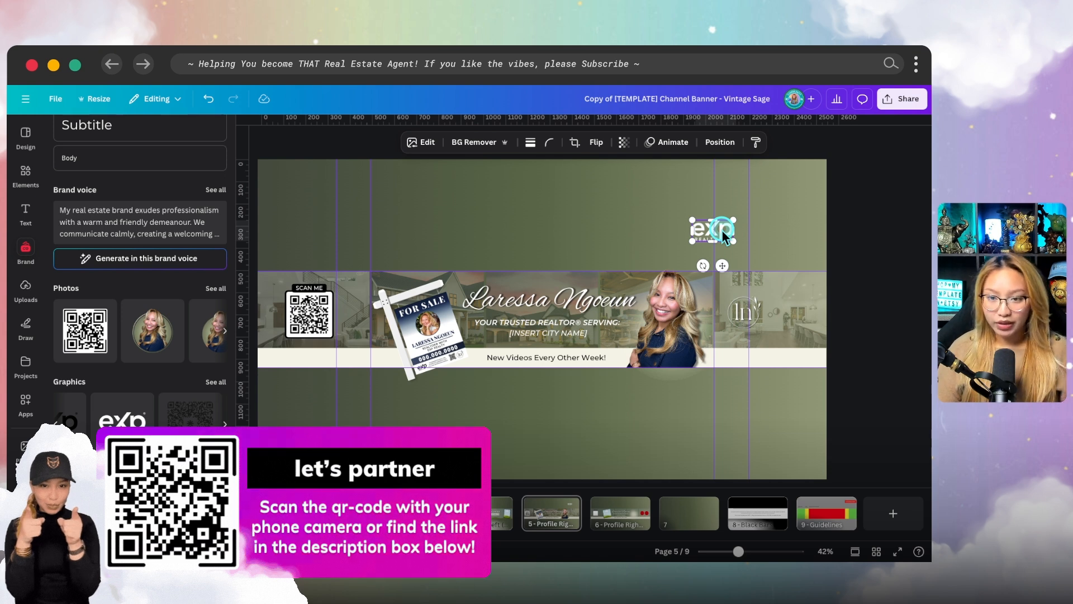
left_click_drag(724, 237, 799, 311)
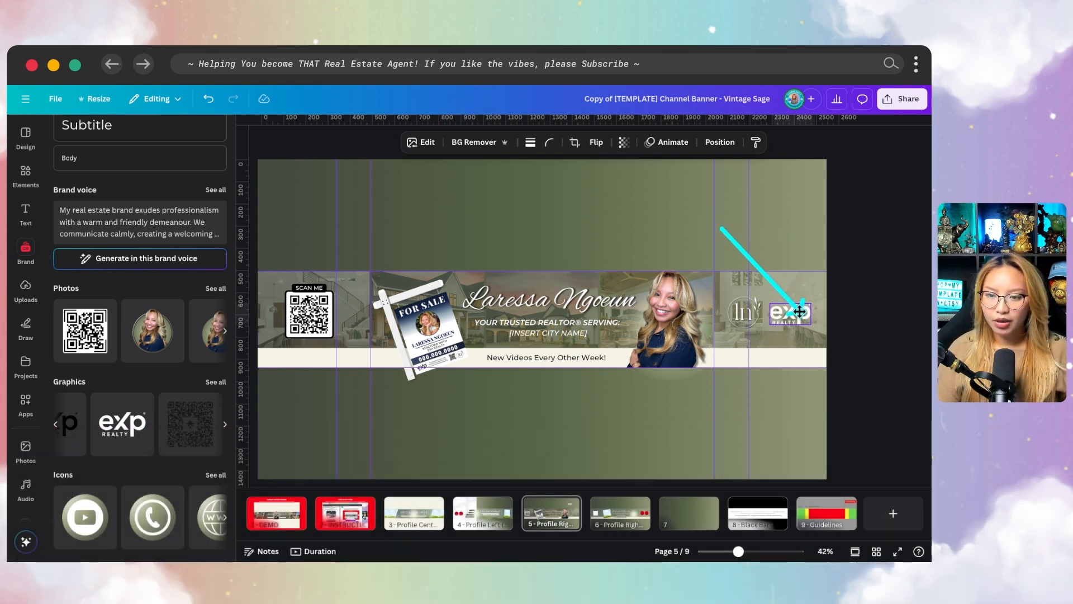
left_click(870, 315)
left_click(799, 324)
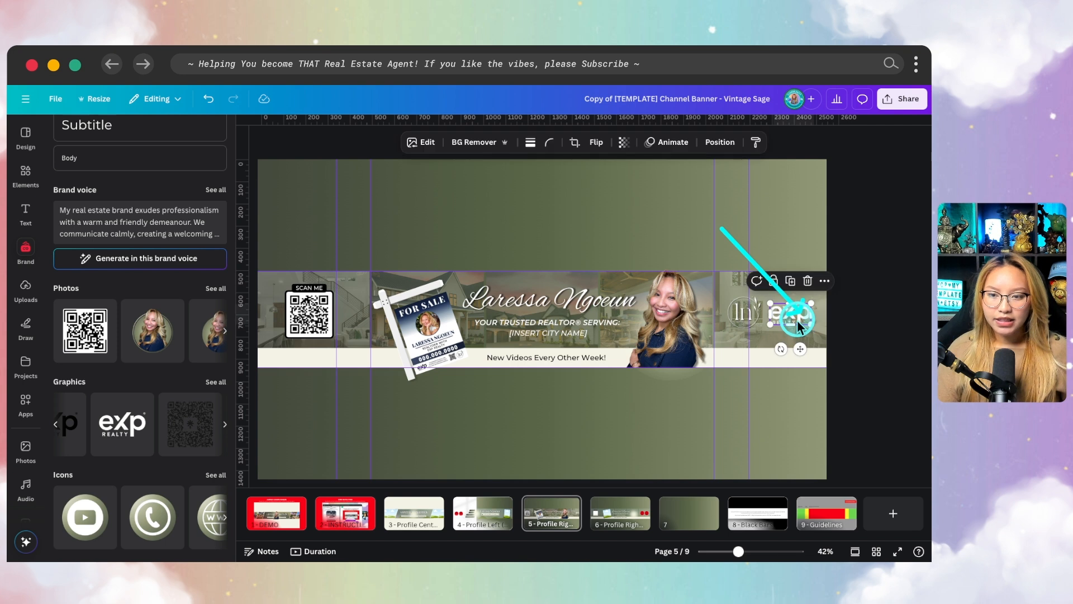
Apply a Drop shadow effect to the eXp Realty logo
left_click(428, 143)
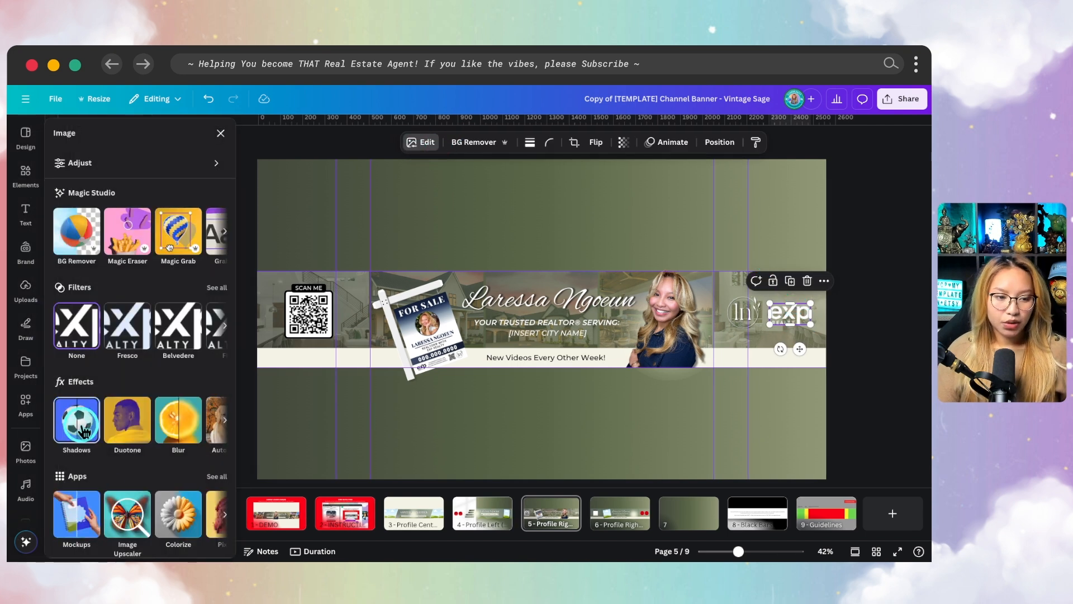
left_click(84, 432)
left_click(79, 211)
left_click(139, 263)
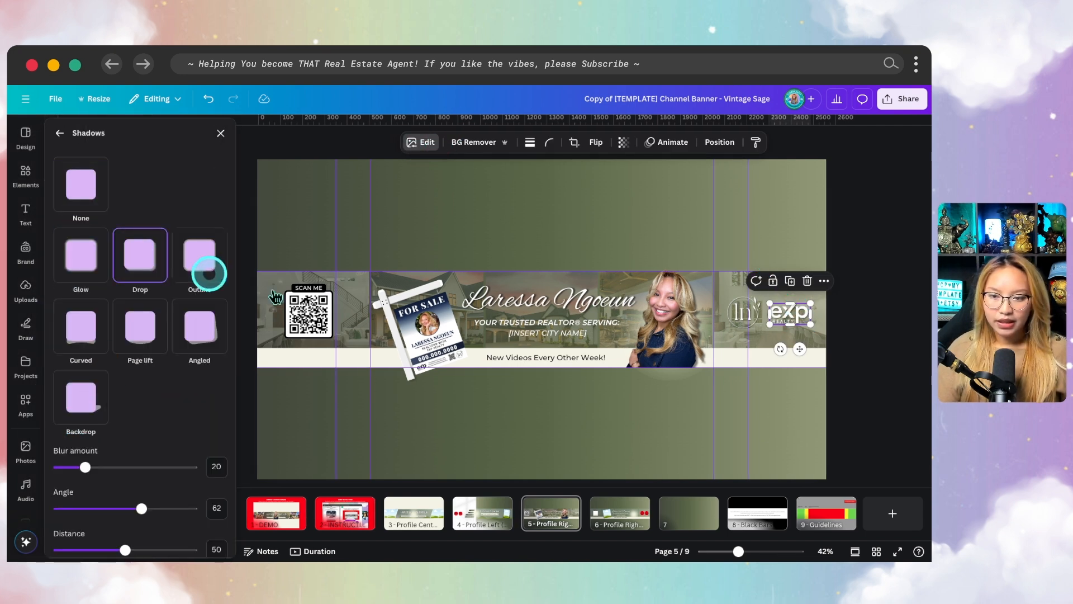
left_click(771, 418)
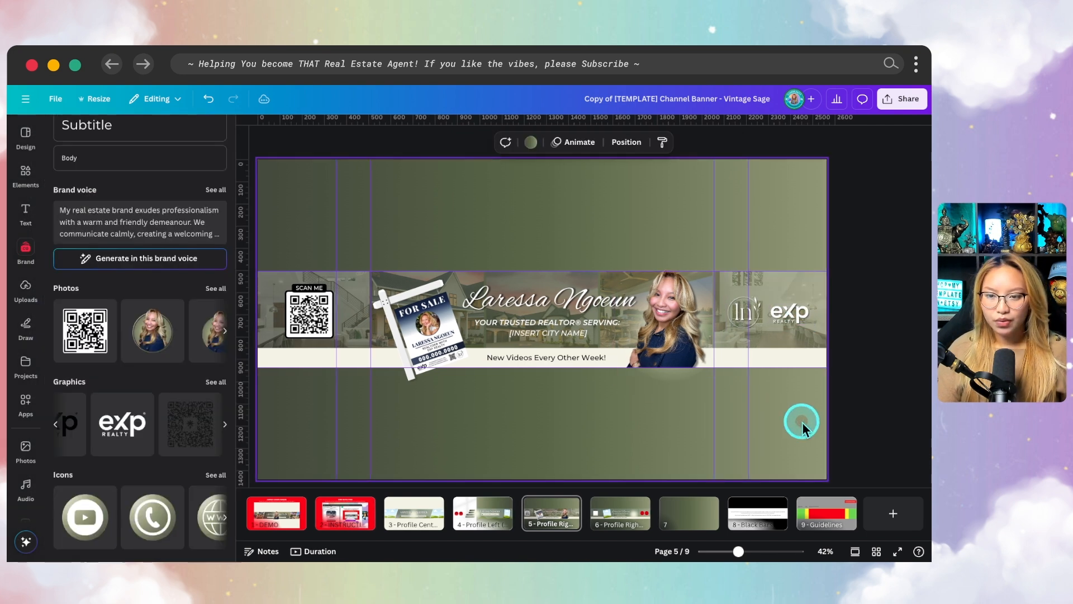
Shrink the monogram logo slightly to balance it with the eXp Realty logo
left_click(742, 306)
left_click_drag(726, 290, 733, 296)
left_click(836, 433)
key("alt")
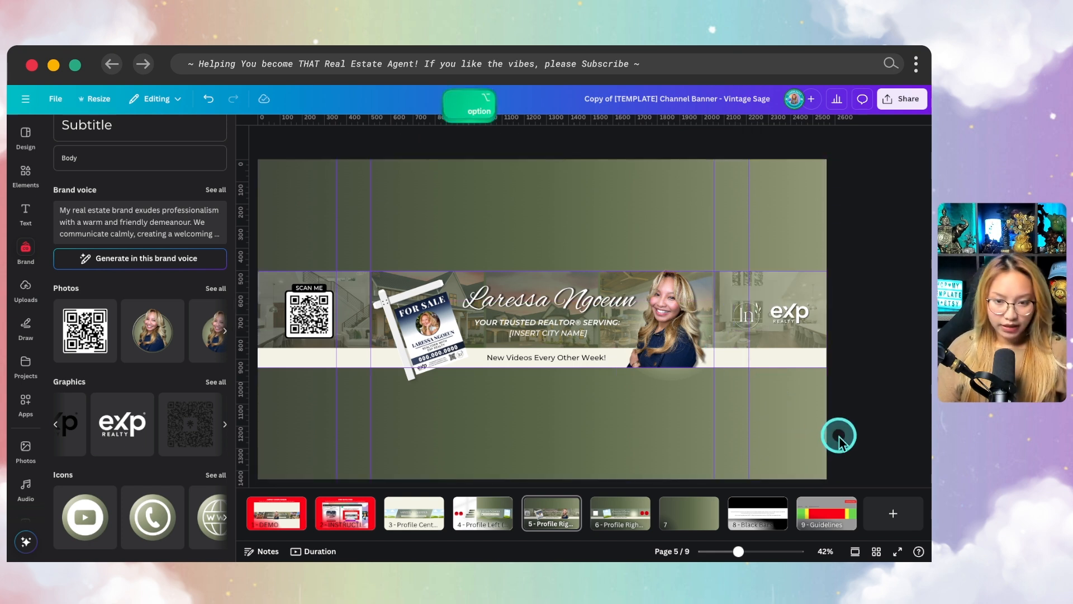
Close the brand kit and review the finished banner across the whole page
scroll(838, 433, "down", 2)
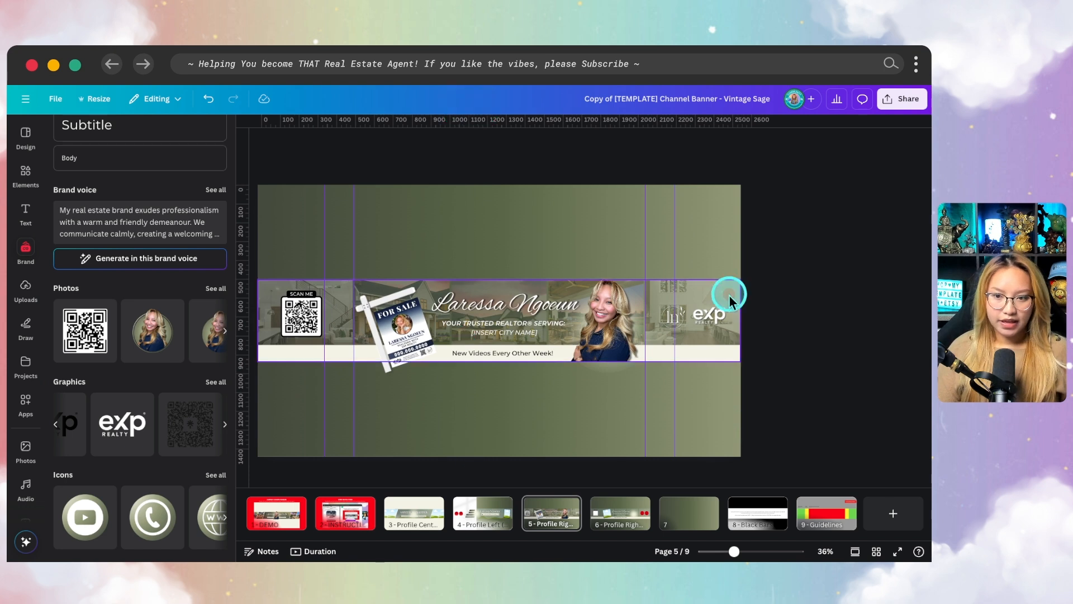
scroll(168, 203, "up", 6)
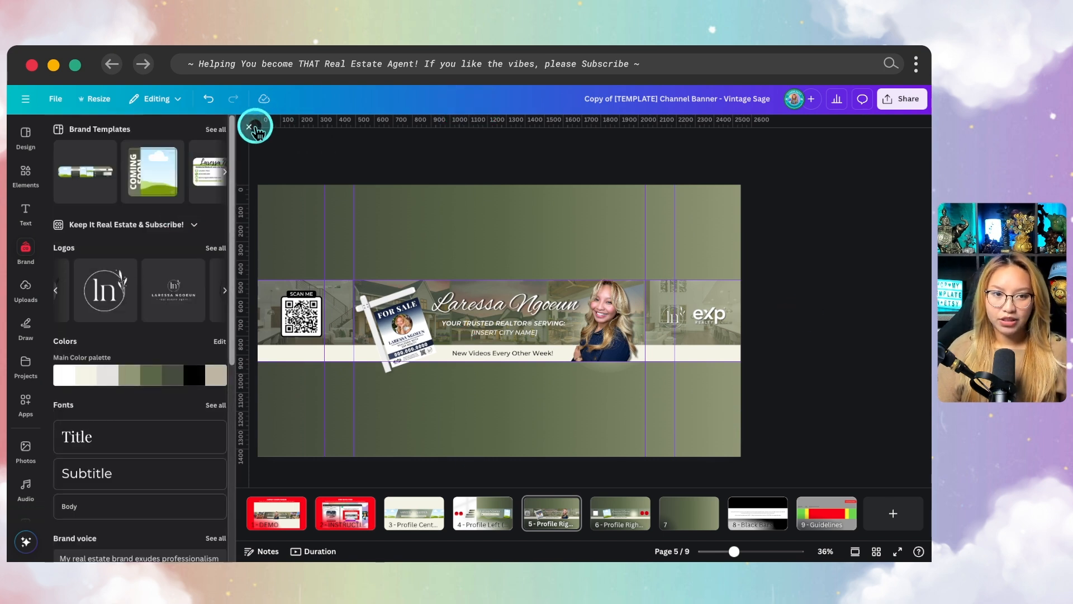
left_click(256, 121)
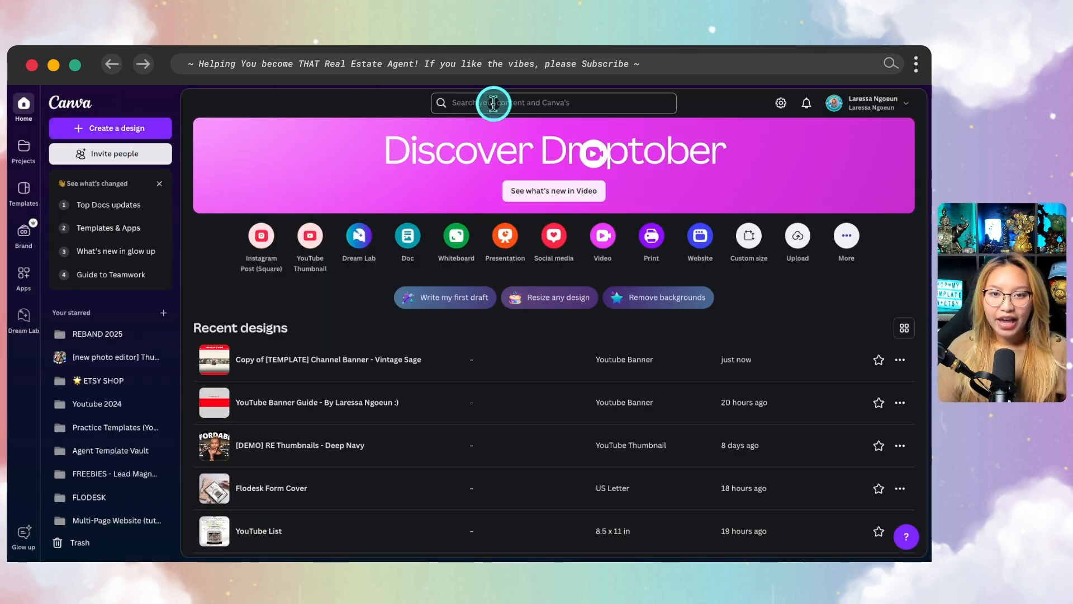
Search the Canva home page for "youtube banner" and open the YouTube Banner template collection
left_click(493, 103)
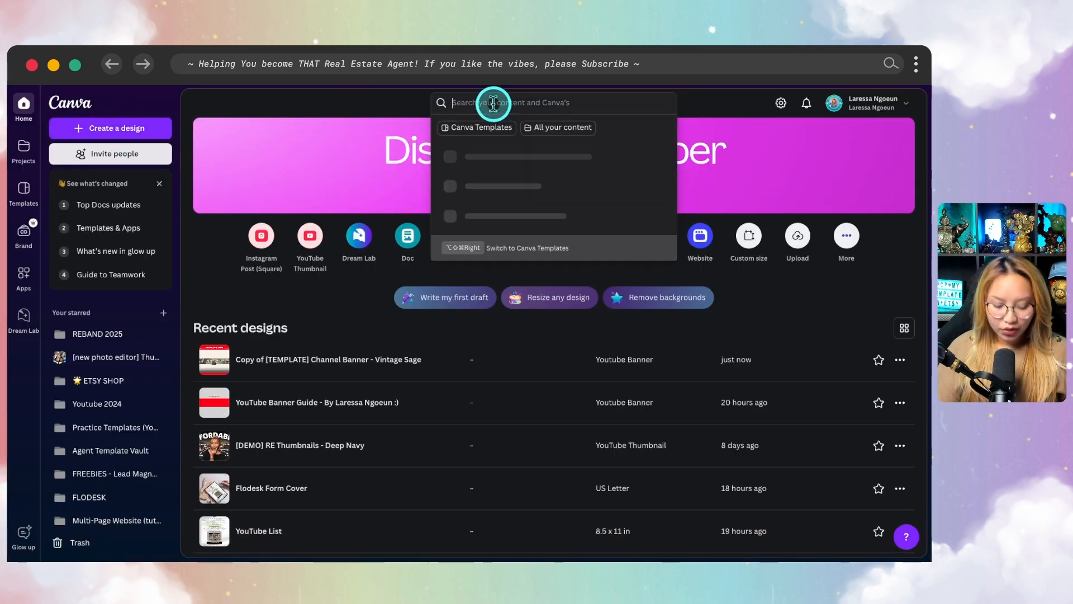
type("youtube th")
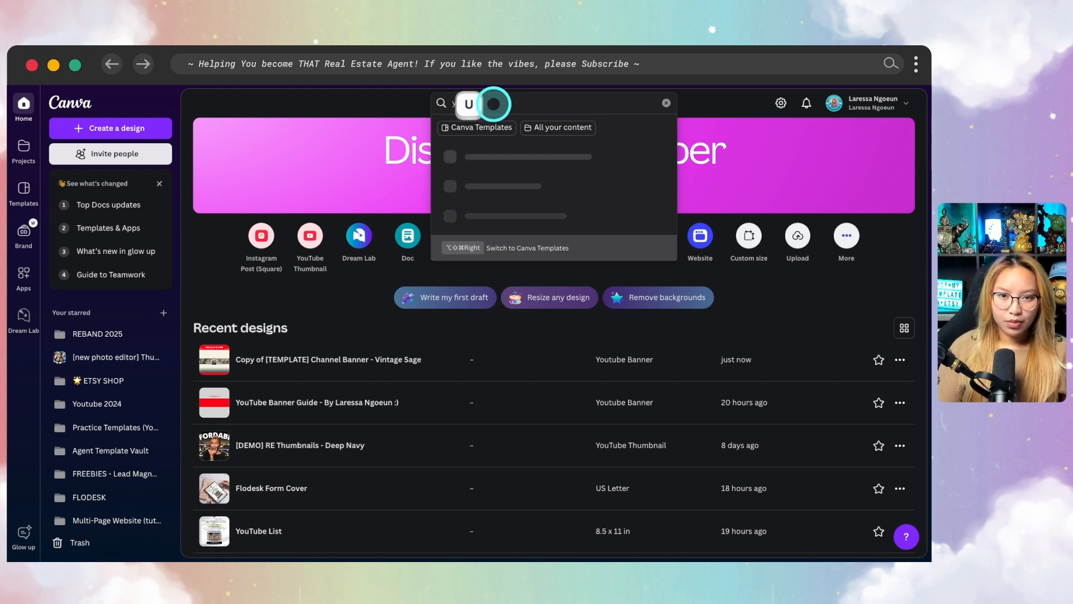
type("tube bann")
type("er")
key("Return")
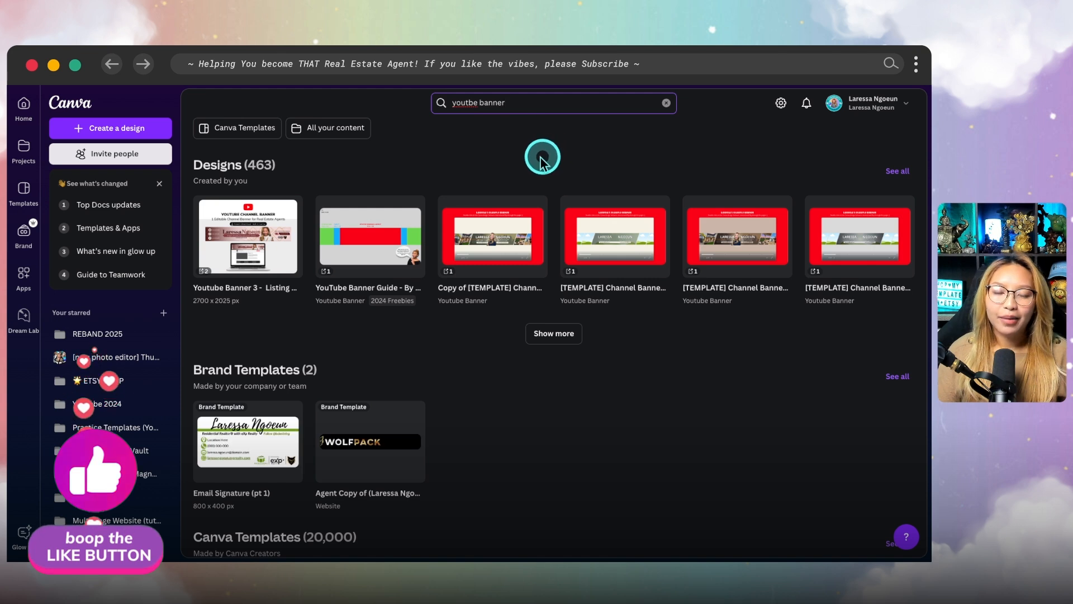
left_click(472, 104)
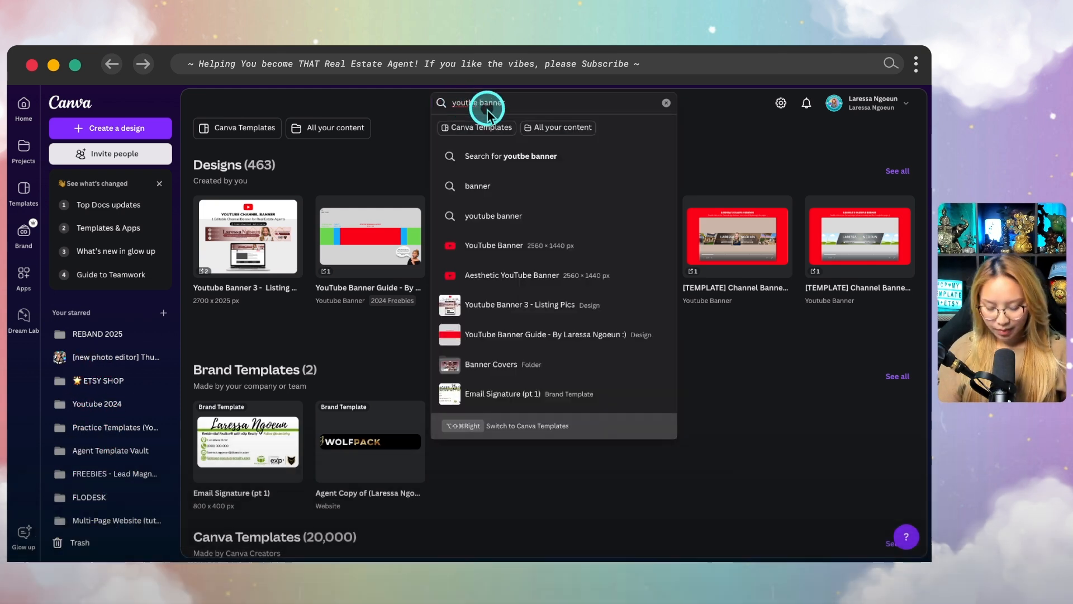
left_click(521, 243)
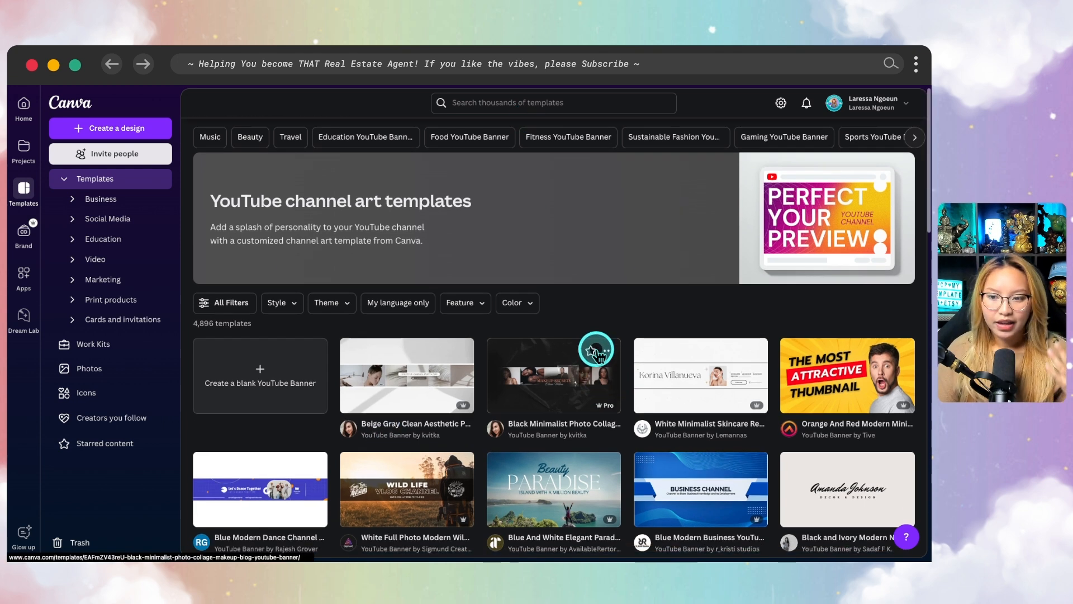
Browse the YouTube channel art templates and examine the available banner styles and layouts
scroll(587, 402, "down", 2)
scroll(588, 412, "down", 4)
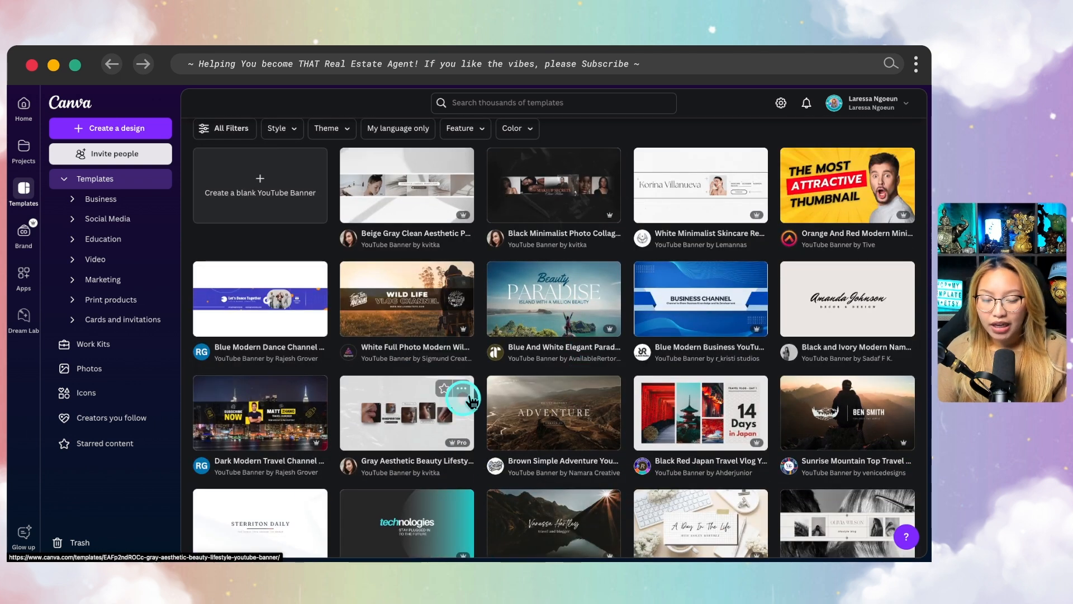
scroll(576, 469, "down", 1)
scroll(517, 341, "up", 2)
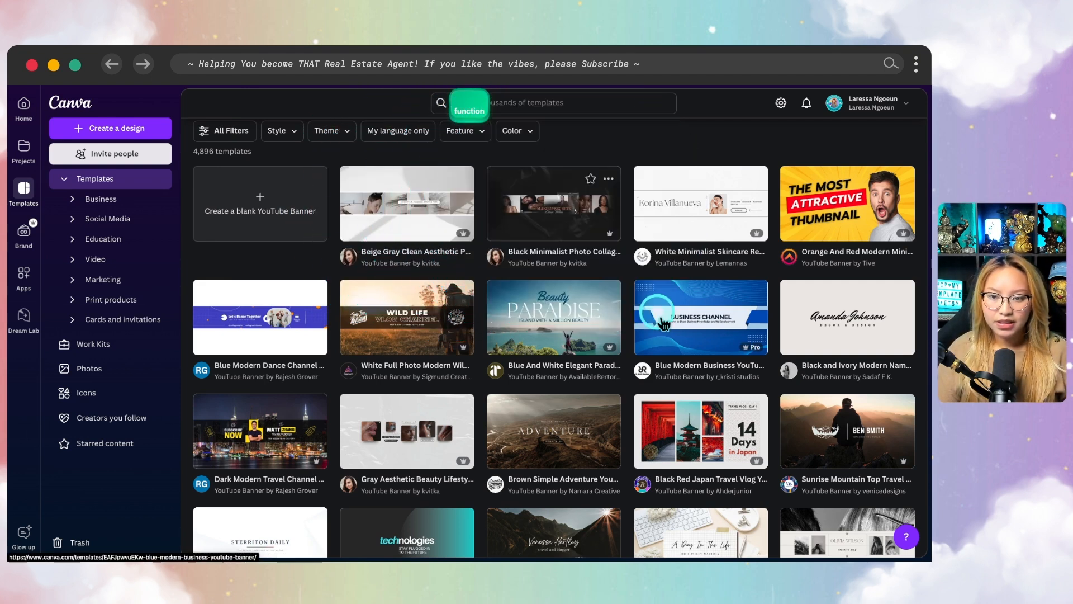
scroll(693, 400, "down", 1)
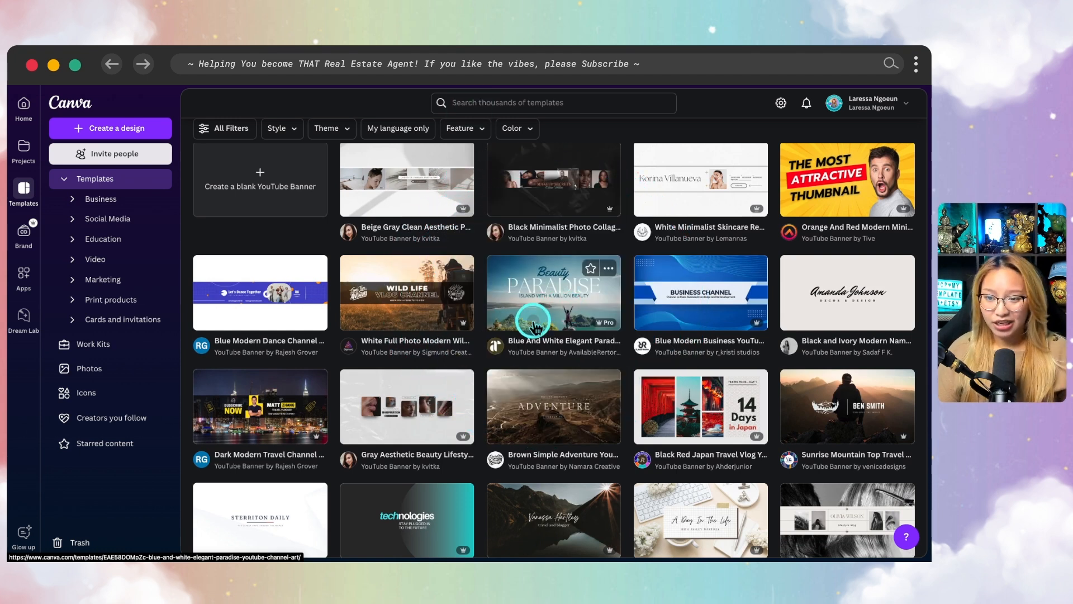
scroll(534, 327, "down", 2)
scroll(534, 324, "down", 4)
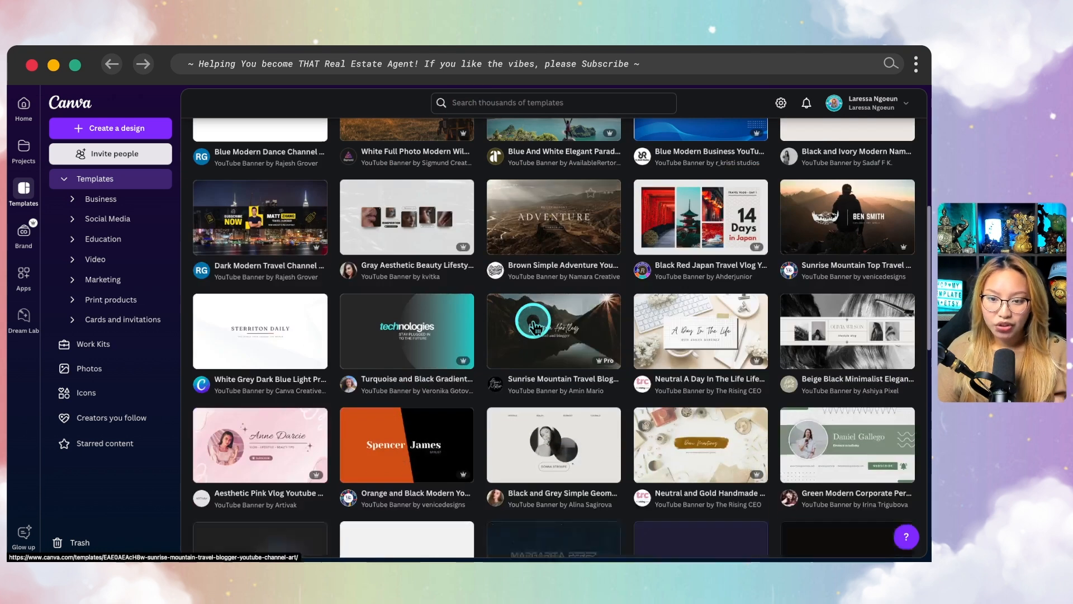
scroll(534, 324, "down", 1)
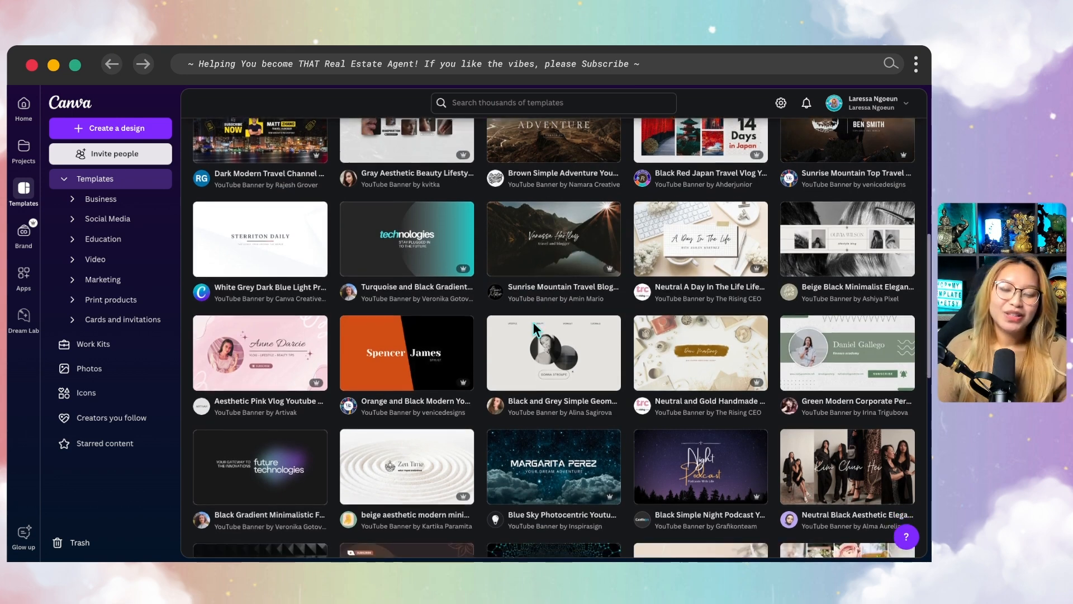
scroll(536, 327, "down", 3)
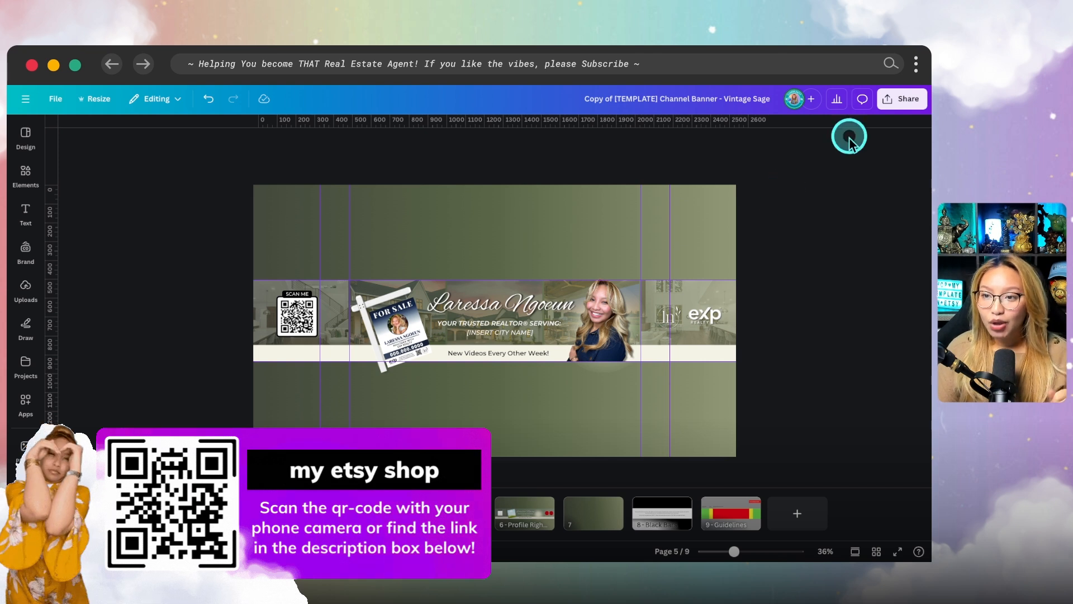
Download only page 5, Profile Right (qr-code & yard sign), of the Vintage Sage design as a PNG
left_click(897, 101)
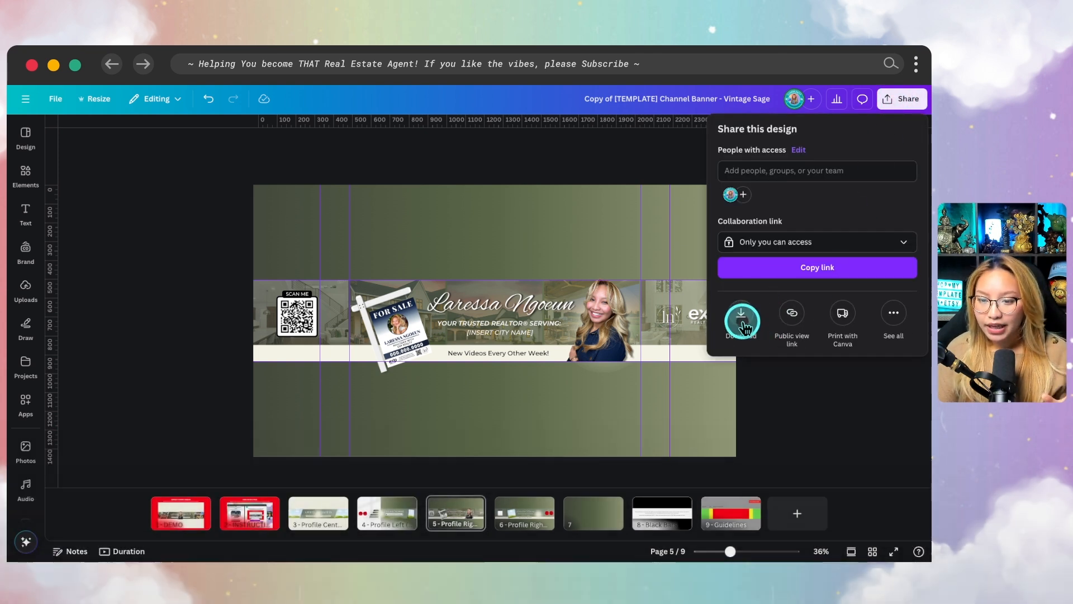
left_click(741, 314)
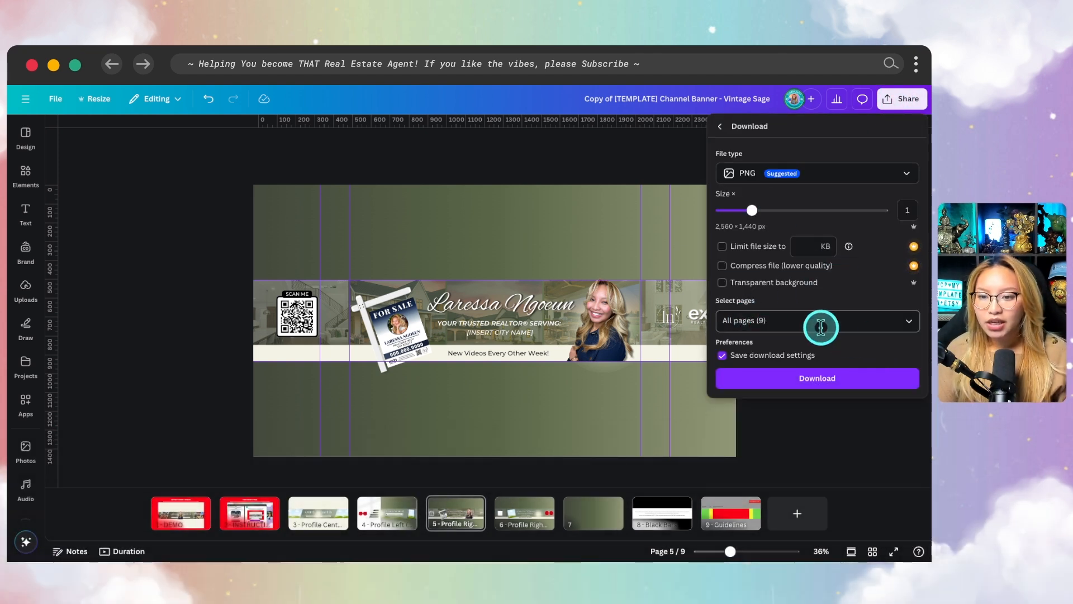
left_click(820, 323)
left_click(819, 358)
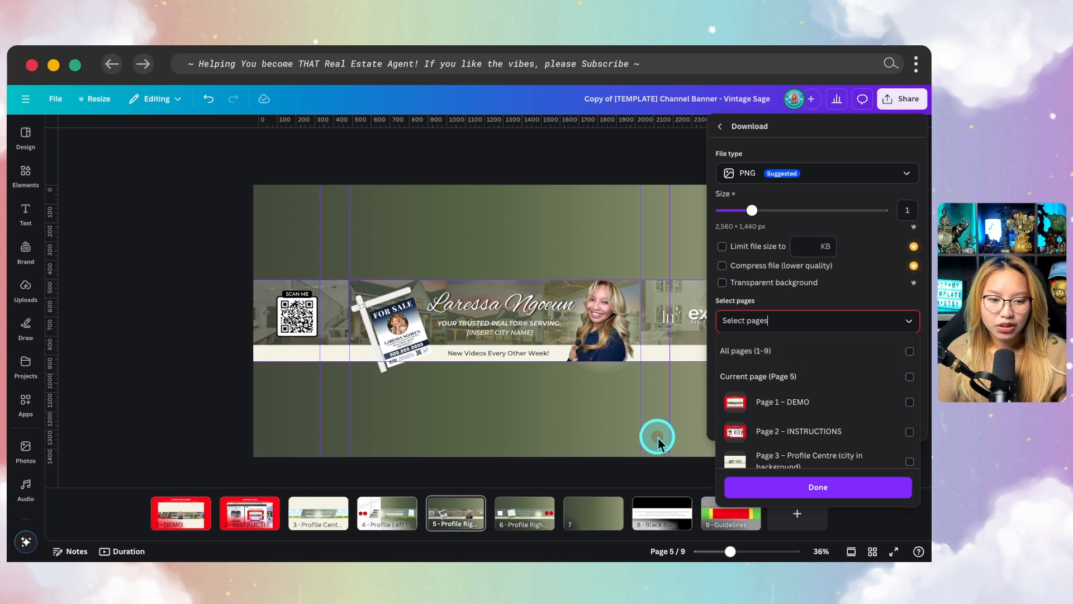
scroll(836, 442, "down", 3)
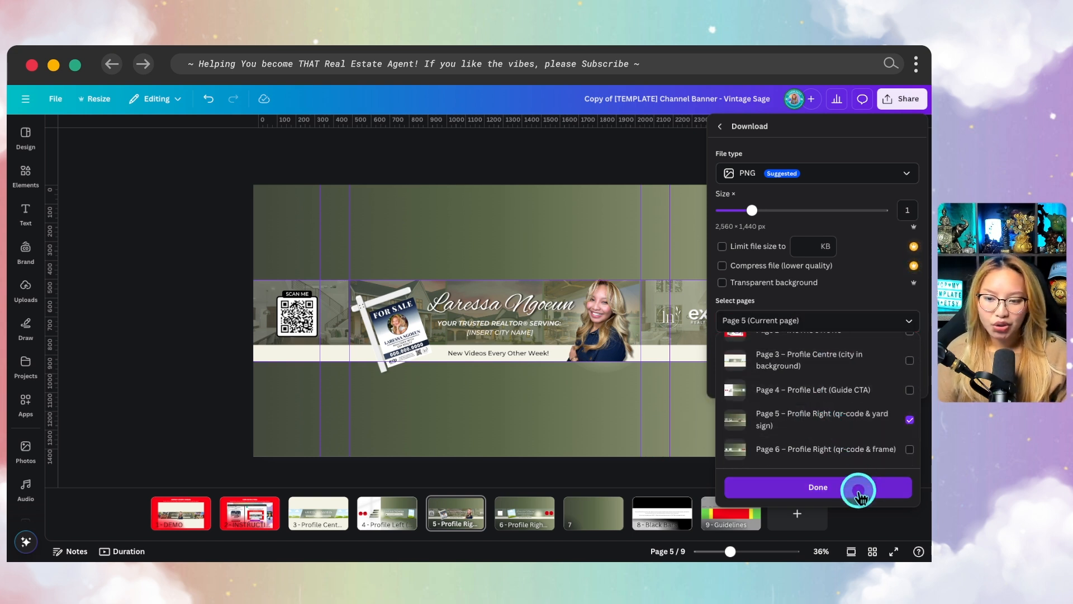
left_click(857, 488)
left_click(844, 390)
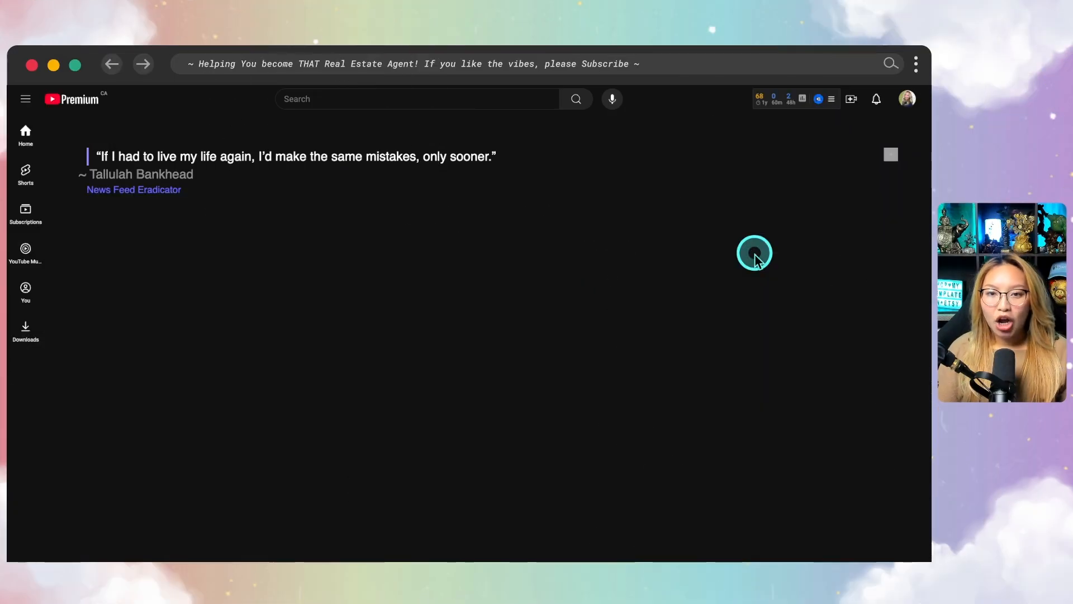
Switch to YouTube and open the channel's customization page in YouTube Studio
left_click(907, 100)
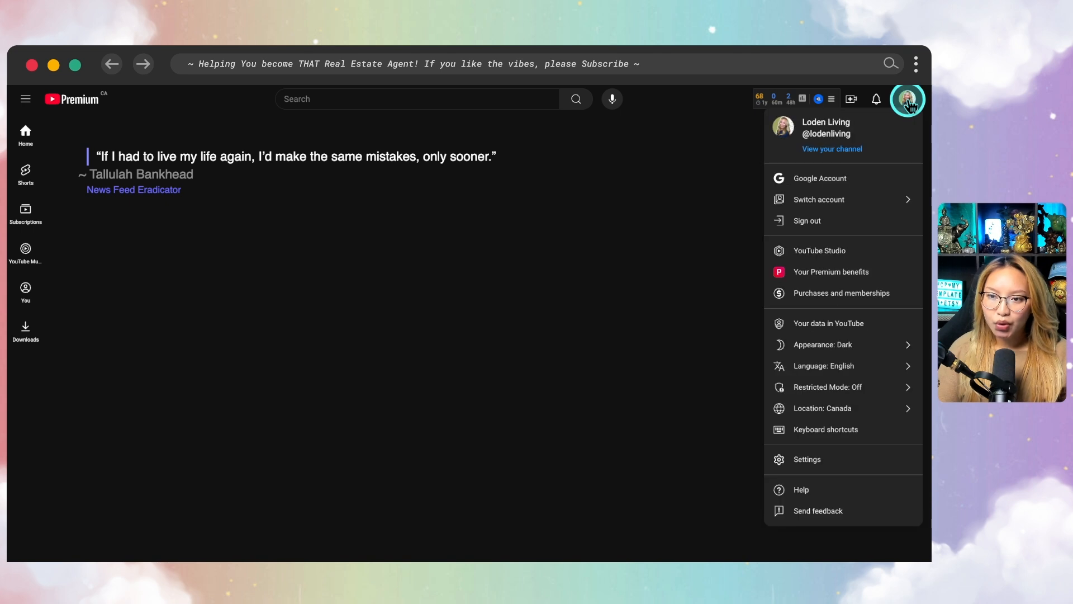
left_click(834, 227)
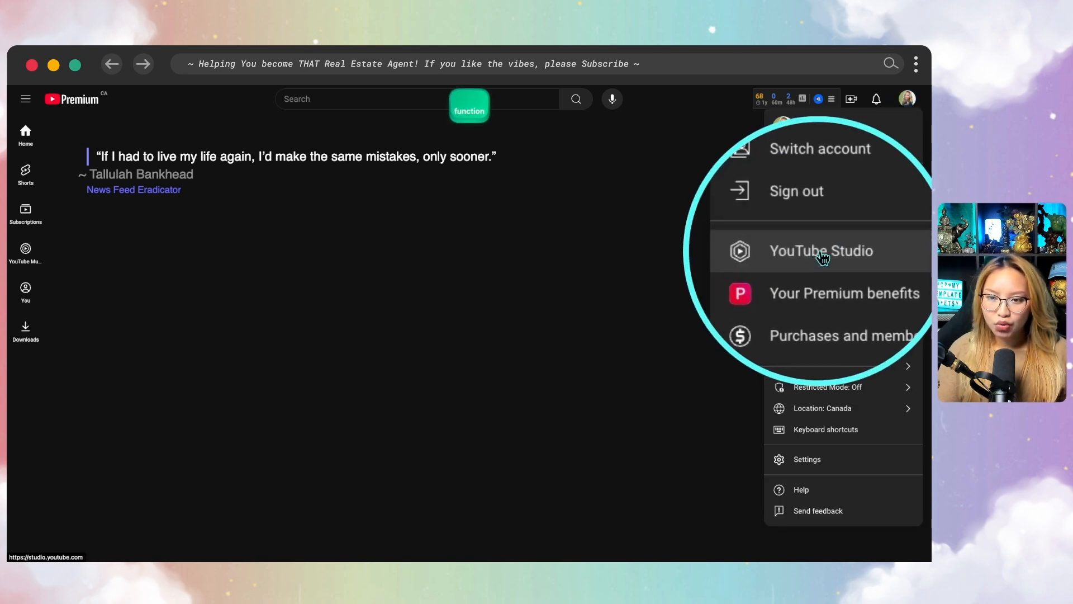
left_click(798, 253)
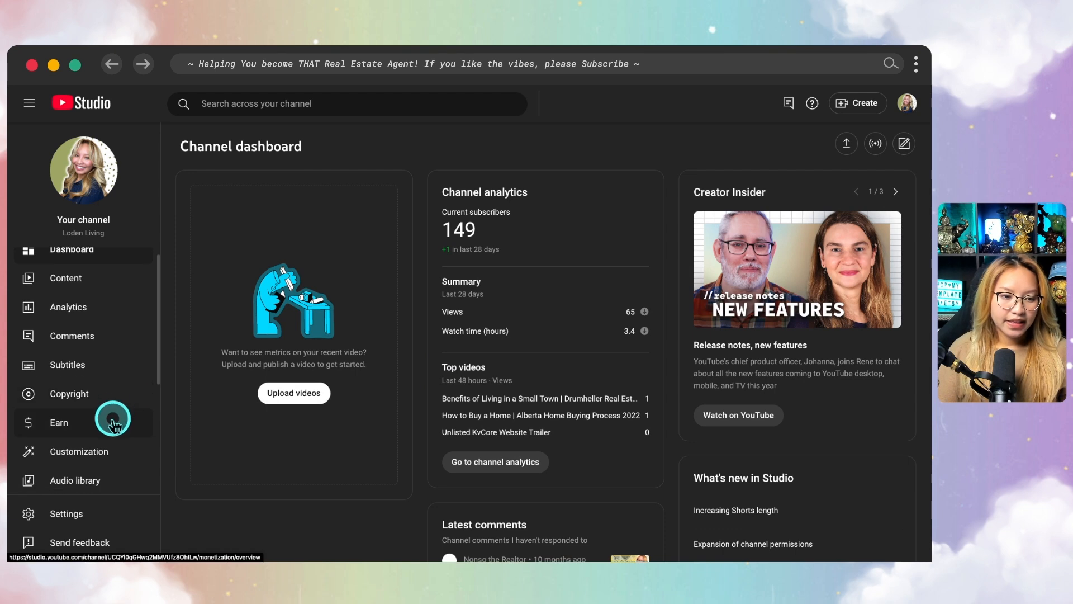
scroll(79, 447, "down", 1)
left_click(77, 454)
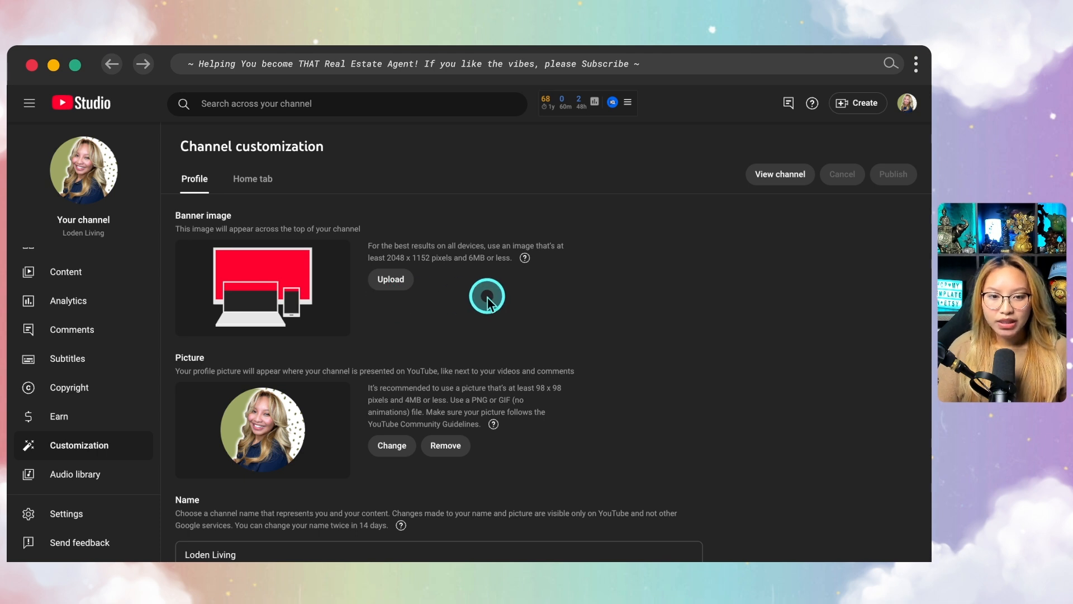
Start a banner image upload, select "Profile Right (qr-code & yard sign).png" in Downloads, and check its preview and file details
key("fn")
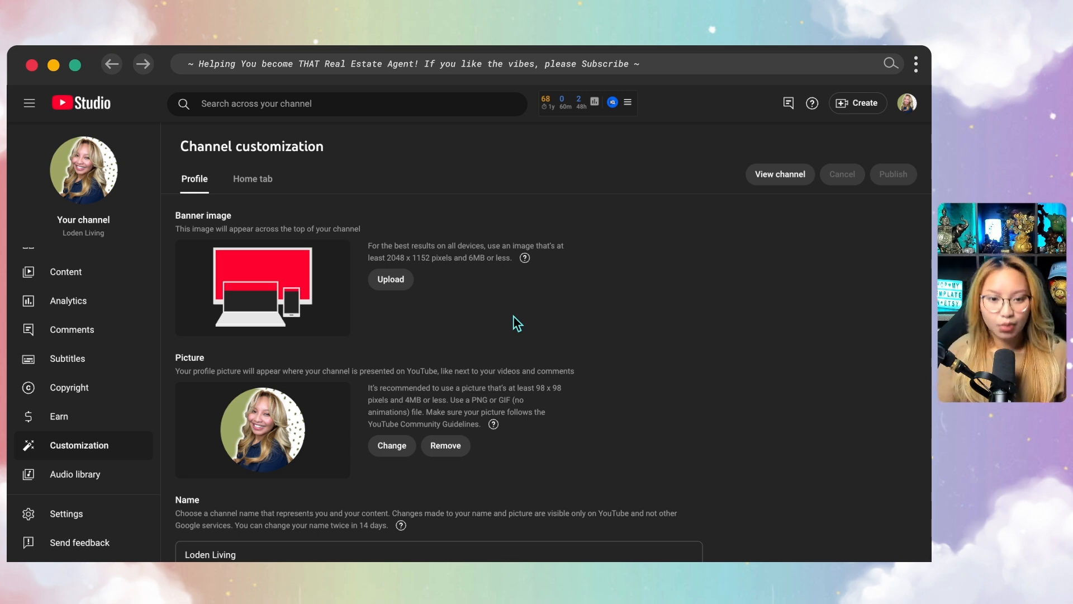
left_click(400, 283)
left_click(431, 268)
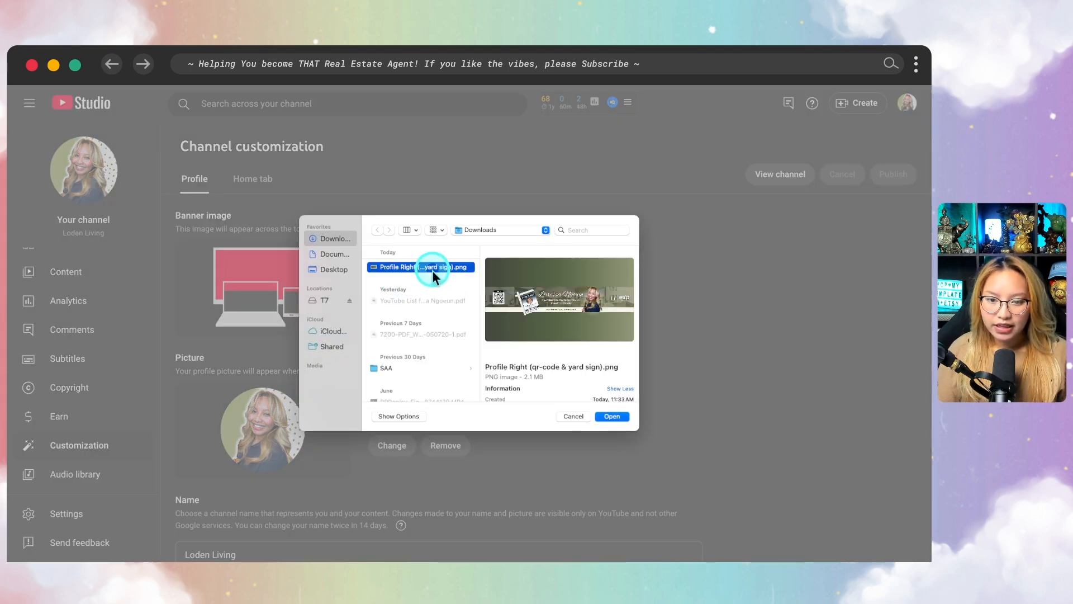
double_click(431, 268)
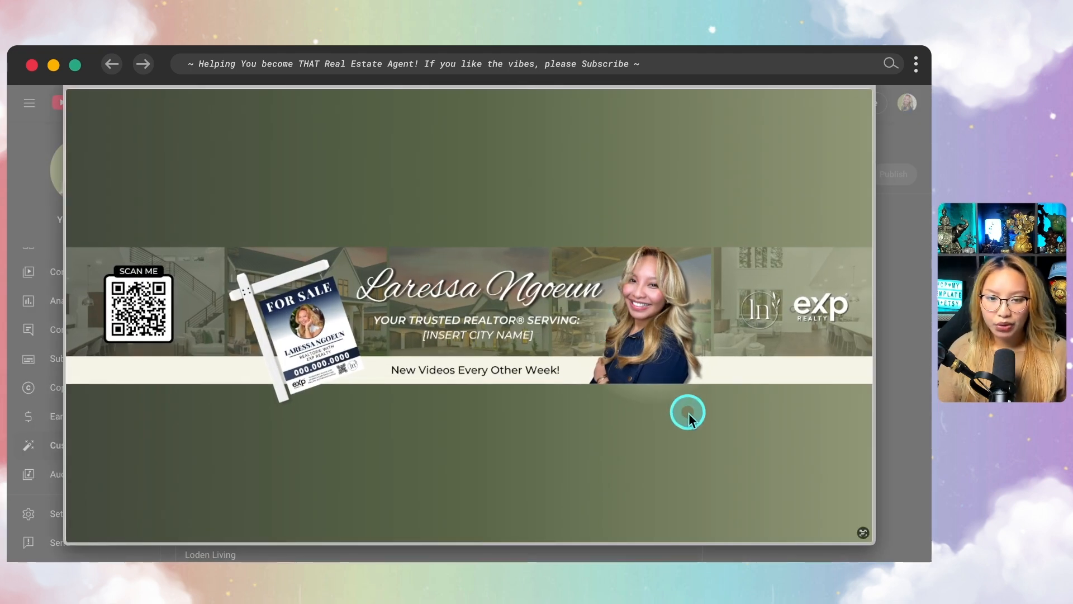
key("space")
scroll(596, 348, "down", 3)
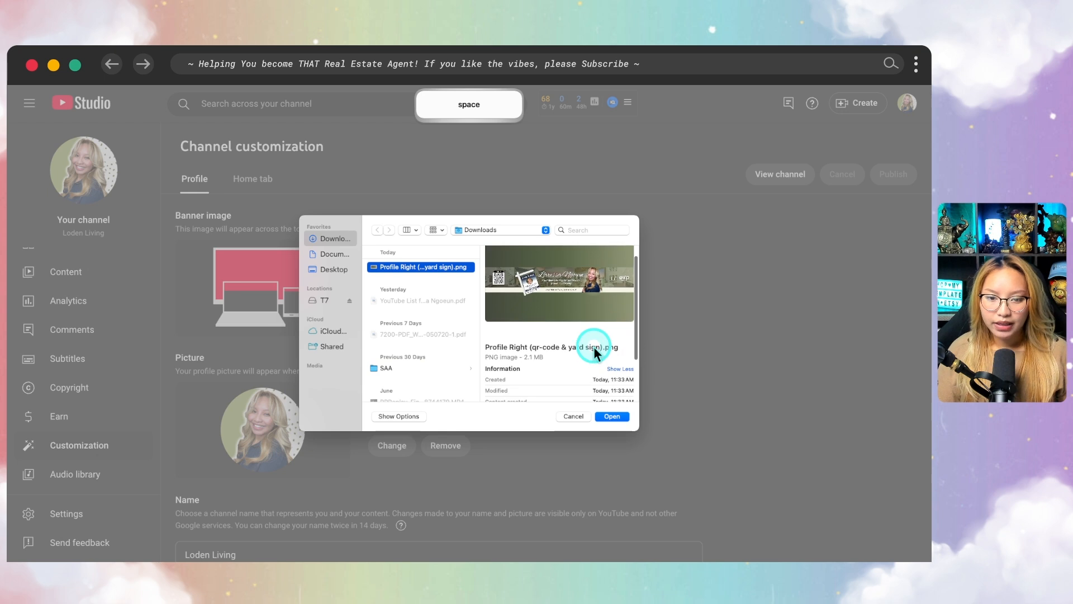
scroll(596, 350, "down", 2)
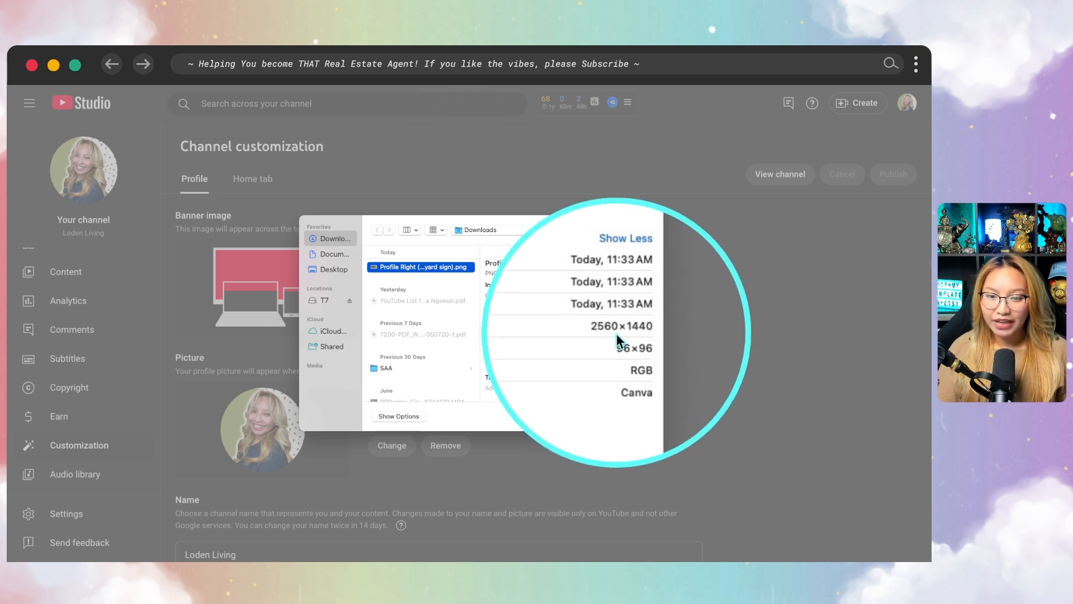
scroll(545, 372, "up", 1)
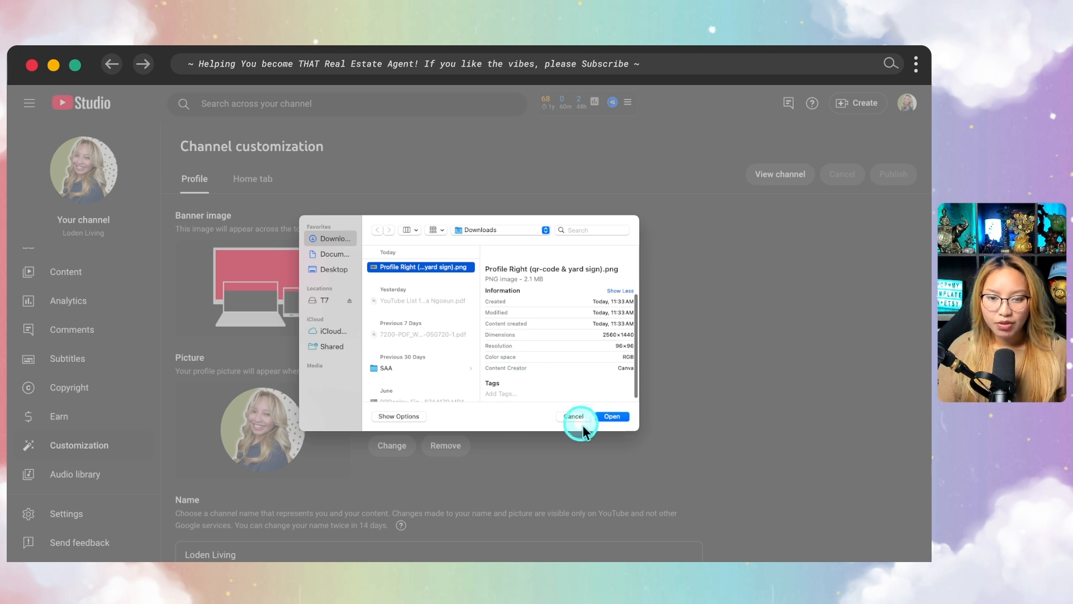
Upload the selected PNG as the banner image and accept the full-image crop in the banner art customization
left_click(613, 416)
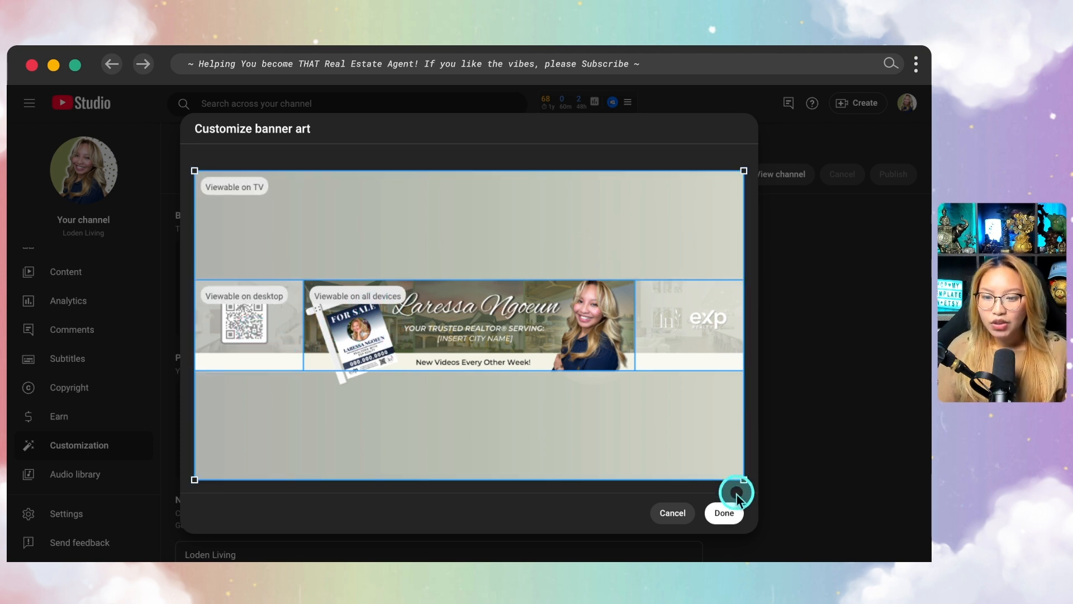
left_click(726, 513)
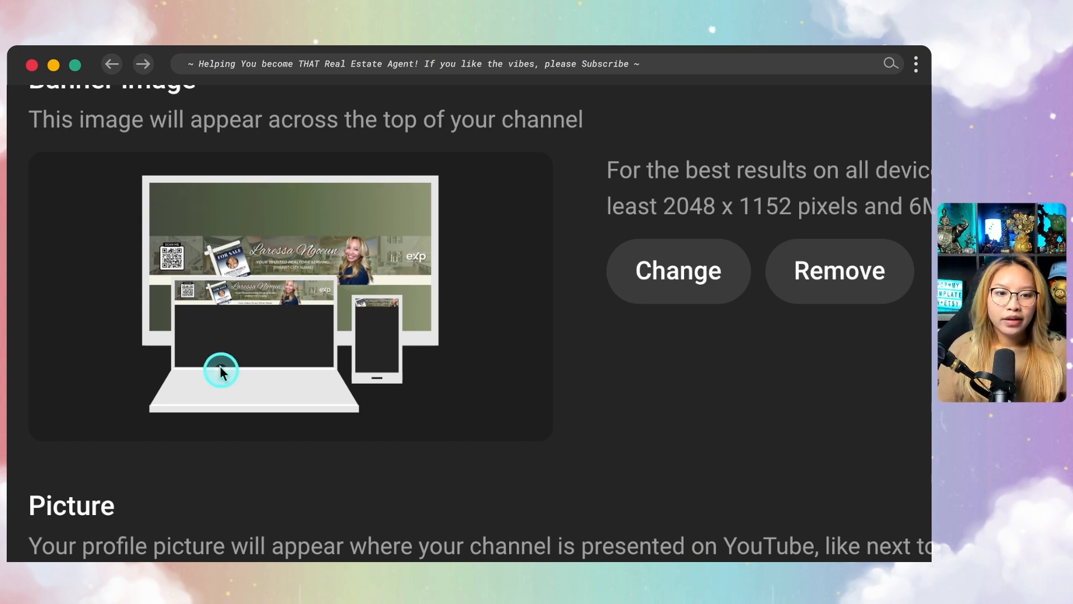
Open the public channel page from the customization page to view the banner
key("fn")
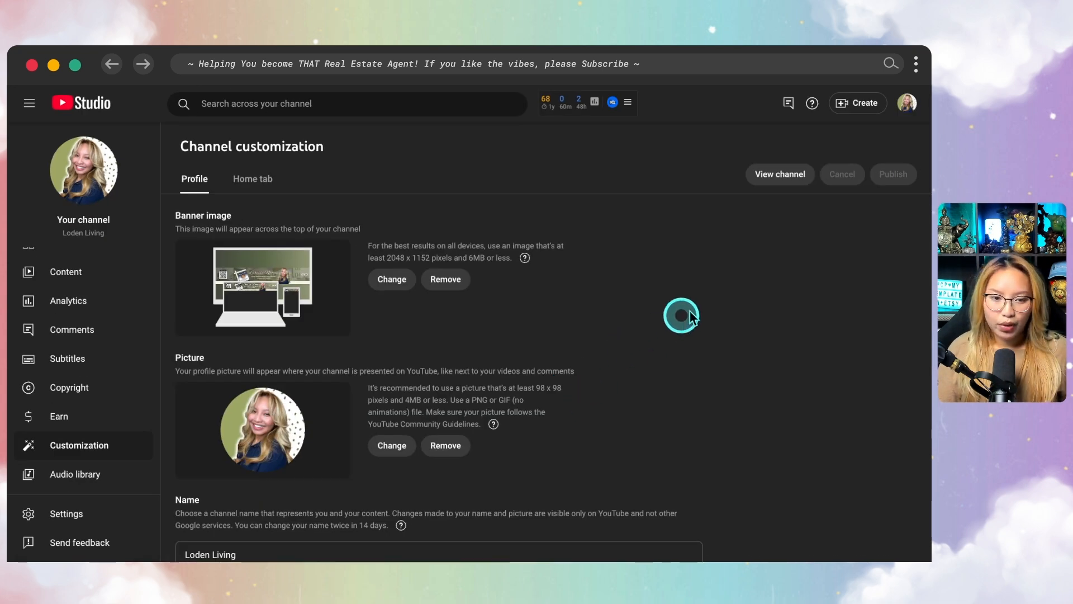
left_click(787, 175)
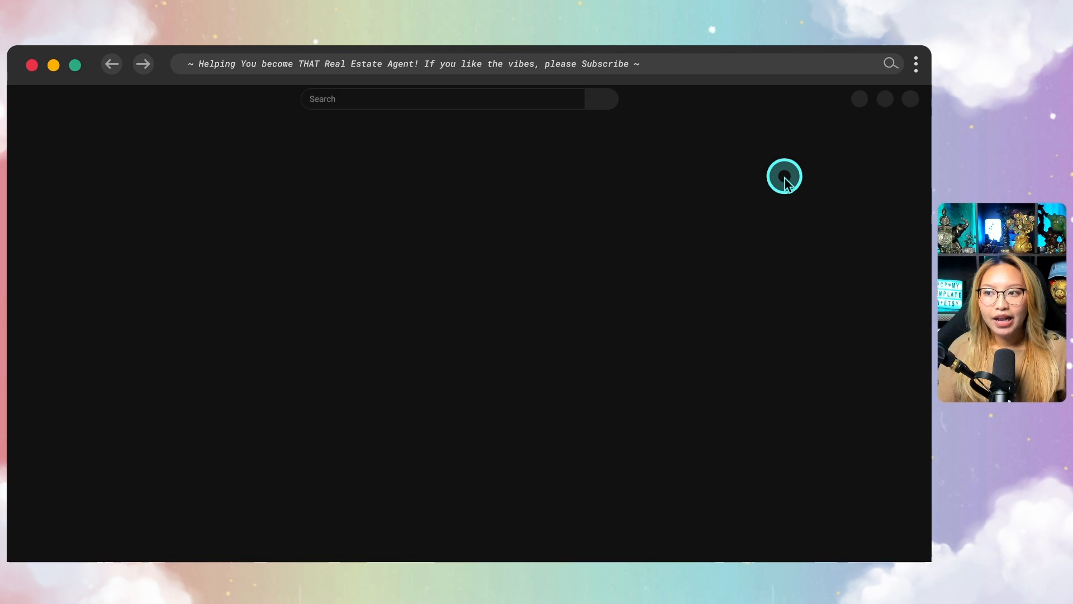